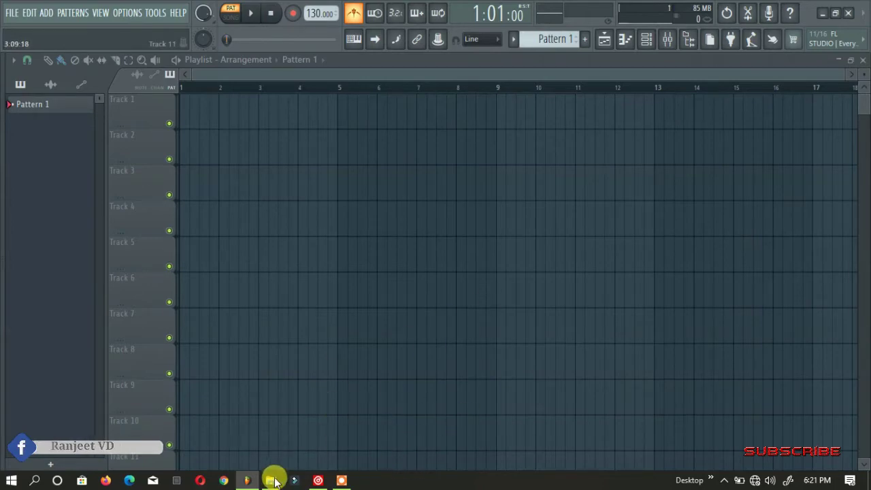
left_click(271, 480)
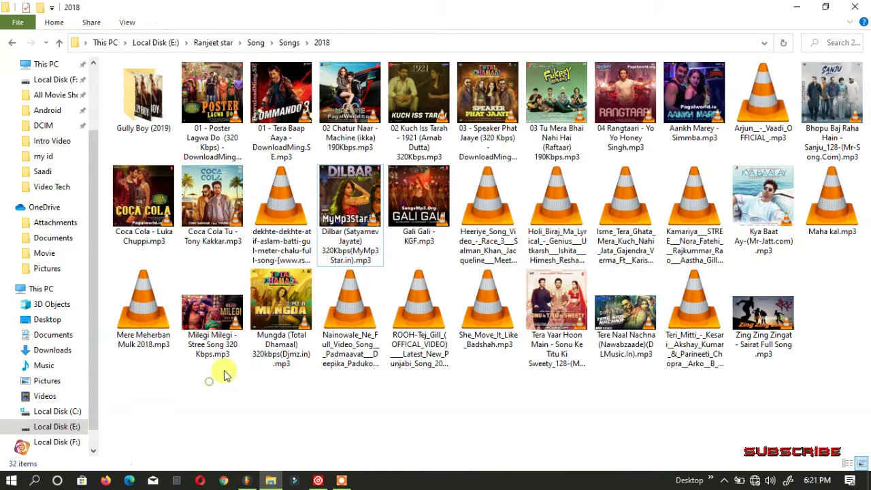
left_click_drag(348, 227, 267, 121)
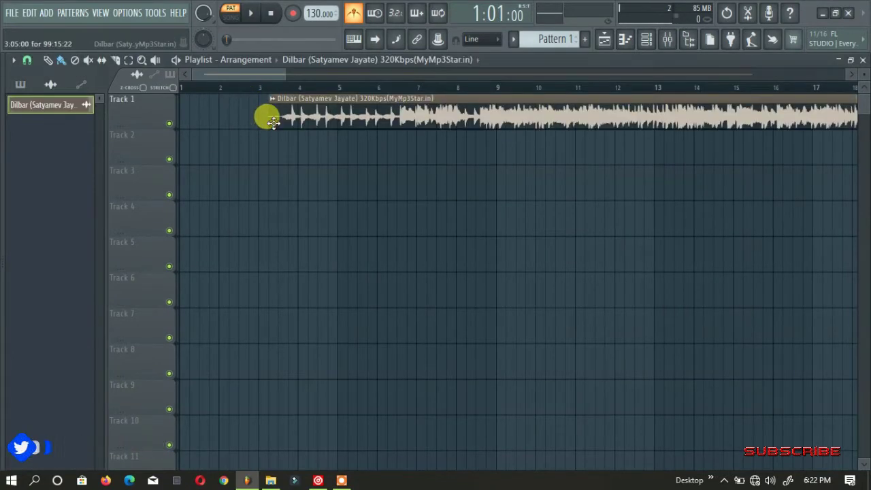
left_click_drag(328, 113, 240, 111)
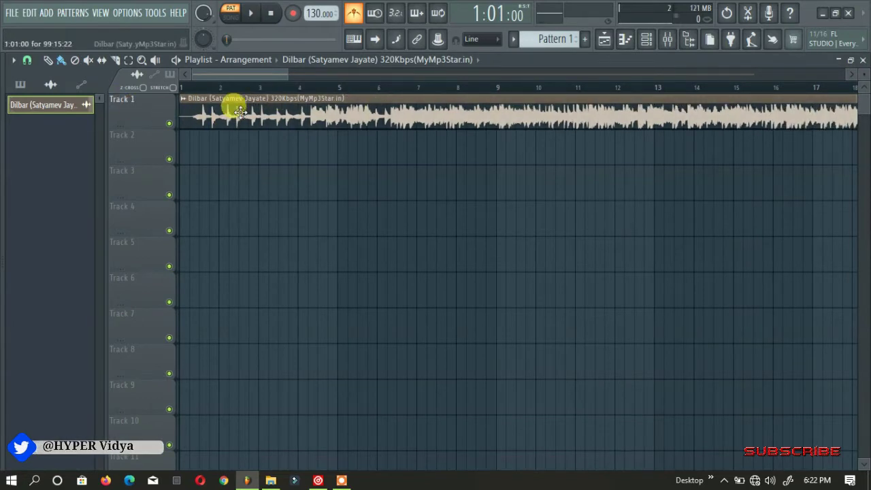
right_click(240, 109)
Start a new project from the Basic 808 with limiter template
left_click(11, 11)
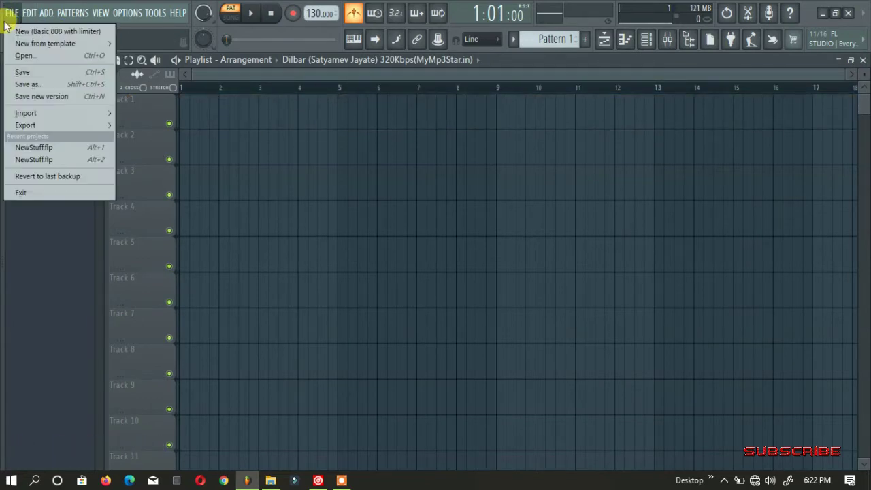
left_click(17, 31)
left_click(447, 272)
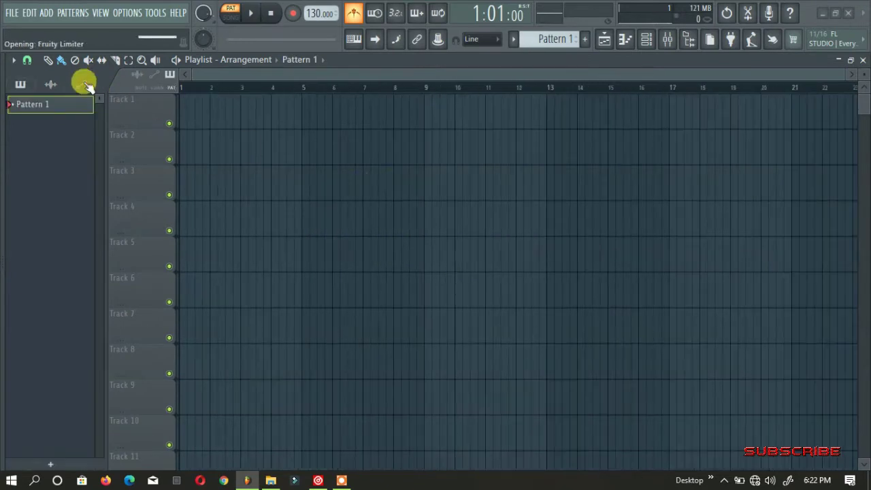
left_click(342, 481)
left_click(680, 457)
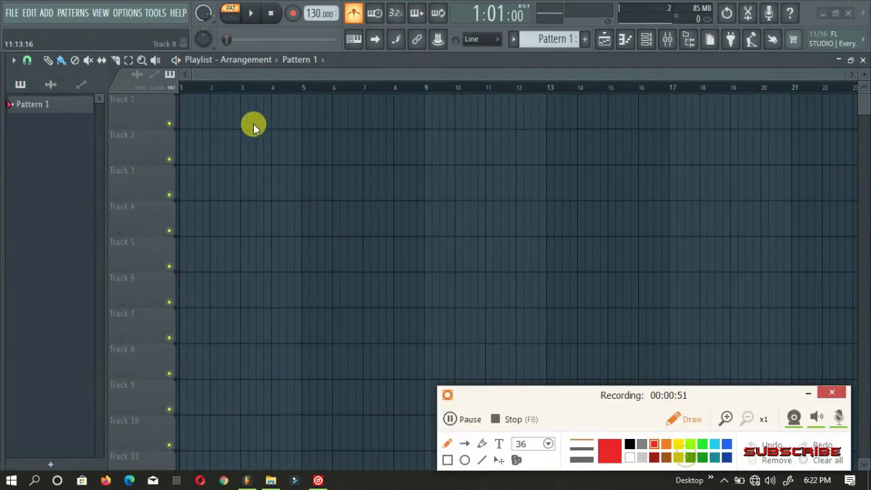
left_click(447, 459)
left_click_drag(147, 112, 106, 93)
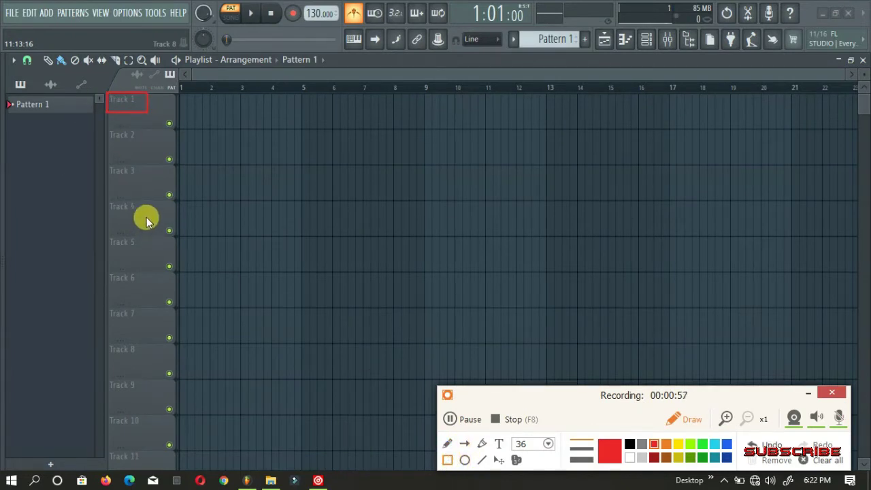
left_click(691, 419)
left_click_drag(680, 392, 698, 357)
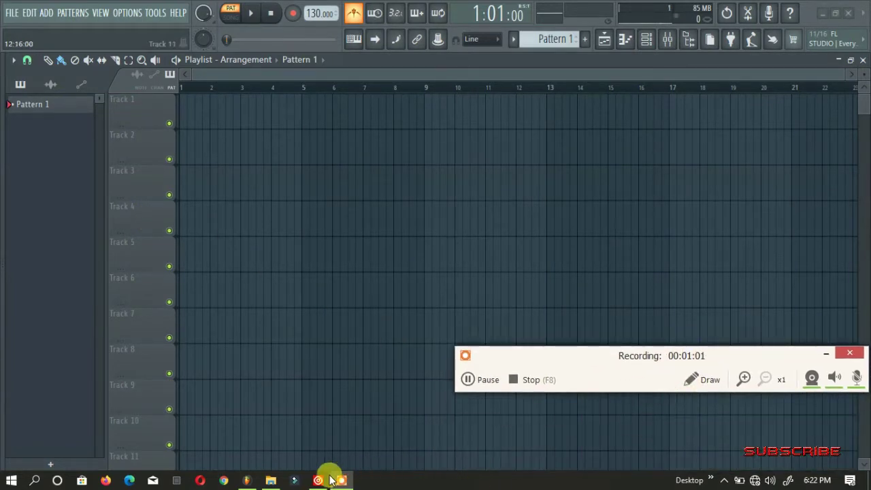
left_click(270, 481)
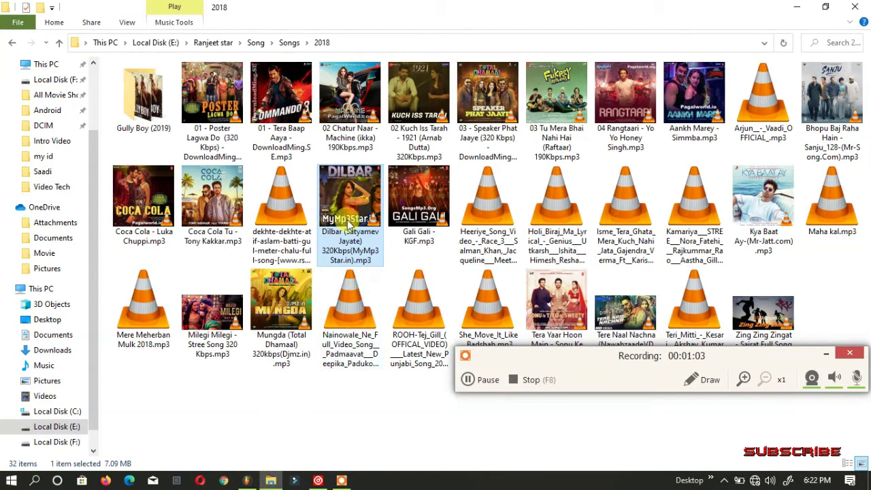
left_click_drag(349, 226, 474, 436)
left_click(824, 10)
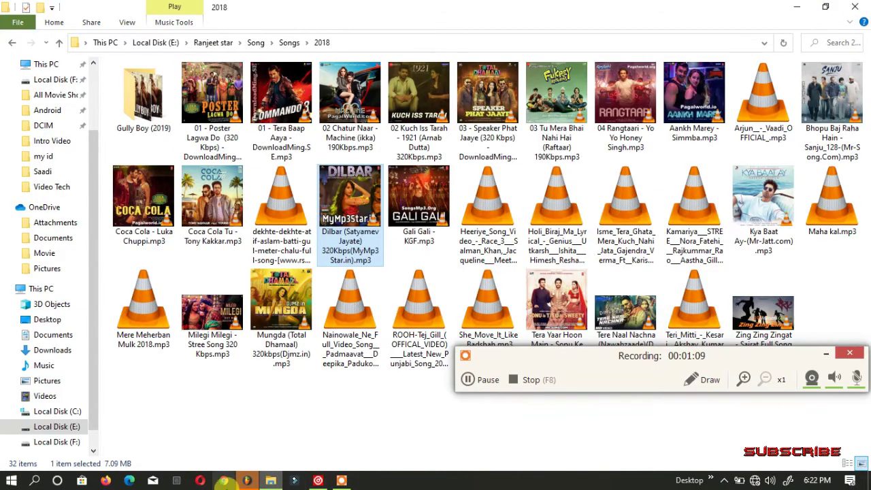
left_click(248, 481)
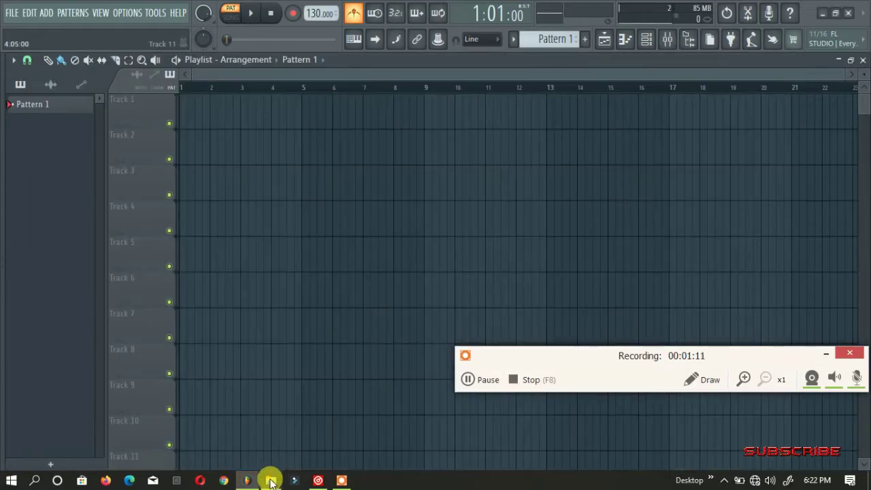
Import the Dilbar (Satyamev Jayate) MP3 from the 2018 songs folder onto playlist Track 1 as an audio track
left_click(271, 481)
left_click_drag(334, 216, 317, 425)
left_click_drag(433, 9, 607, 62)
scroll(613, 225, "down", 3)
left_click_drag(612, 197, 133, 111)
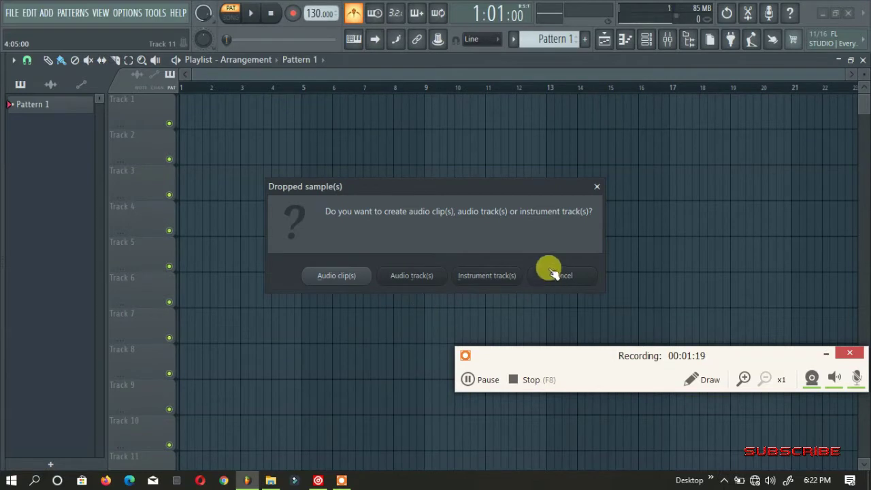
left_click(421, 281)
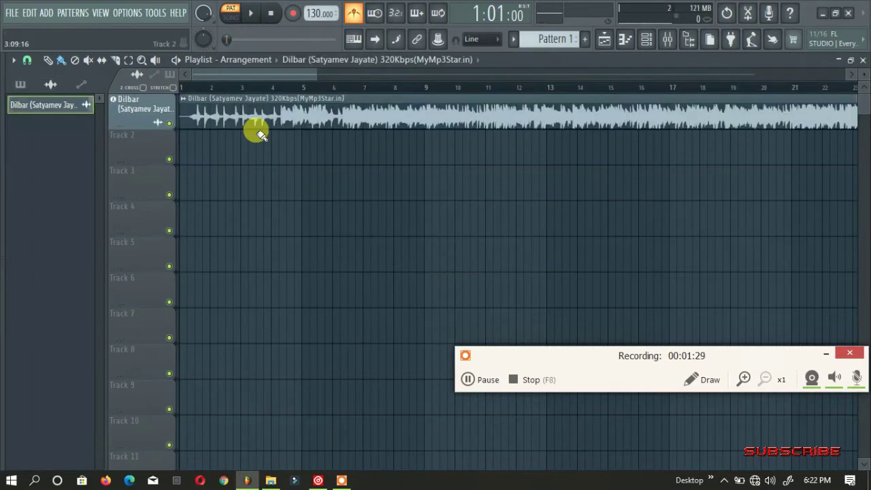
Examine the Dilbar clip's waveform on the playlist at several zoom levels, from its full length to its opening bars
scroll(270, 90, "down", 3)
scroll(270, 91, "down", 1)
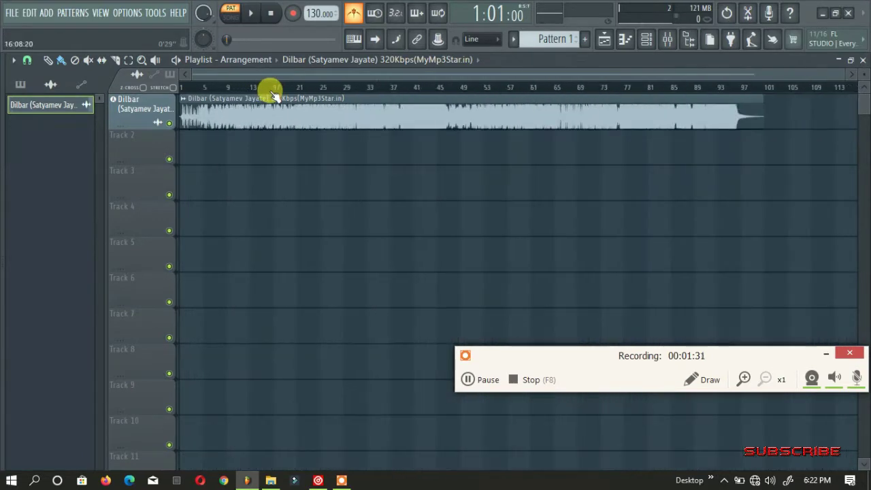
scroll(269, 91, "up", 4)
scroll(249, 88, "down", 5)
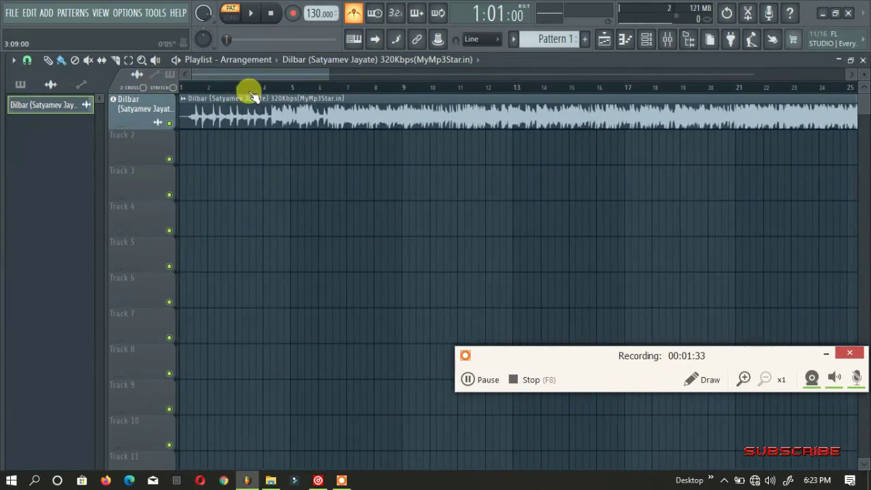
scroll(197, 92, "up", 5)
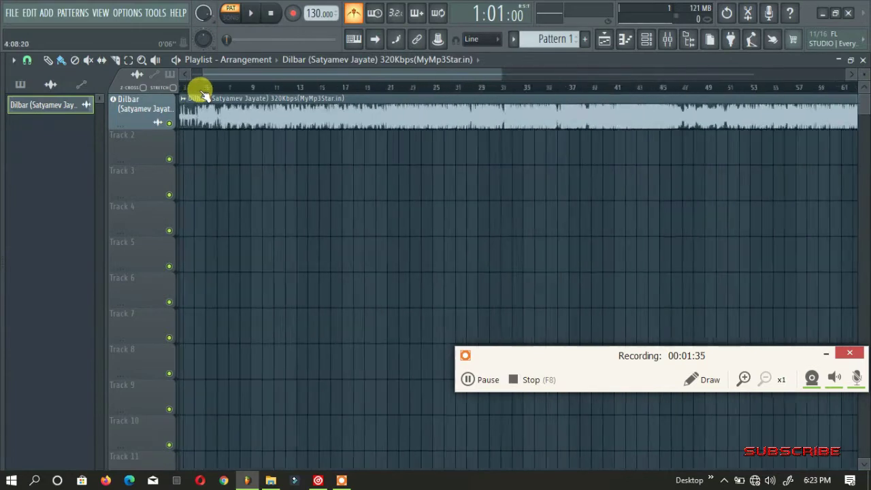
left_click_drag(219, 76, 141, 76)
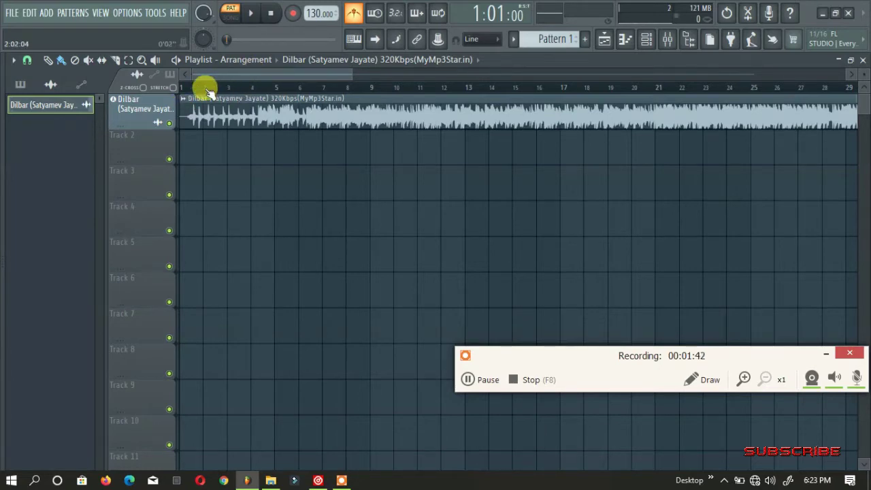
scroll(221, 76, "up", 2)
left_click_drag(221, 76, 161, 72)
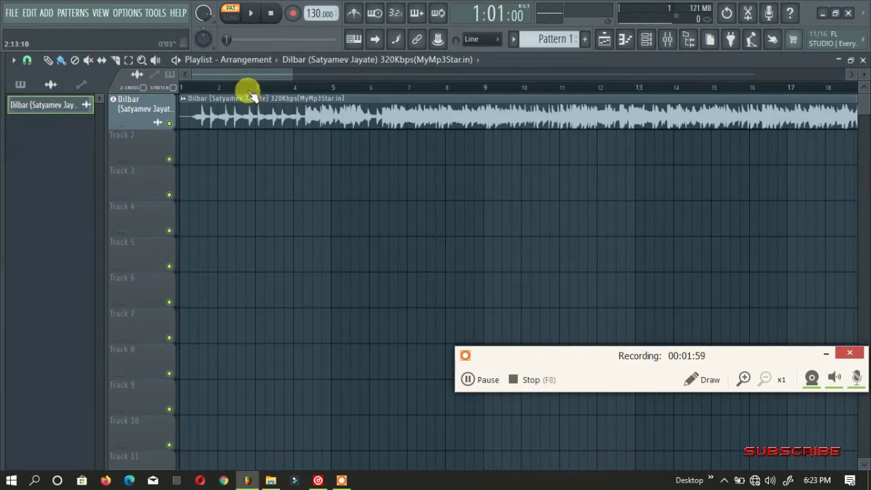
scroll(252, 86, "up", 2)
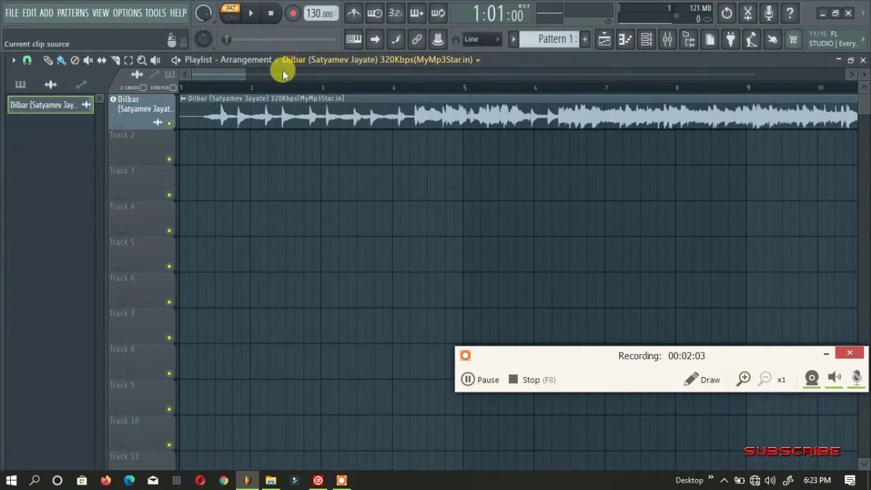
scroll(244, 87, "down", 2)
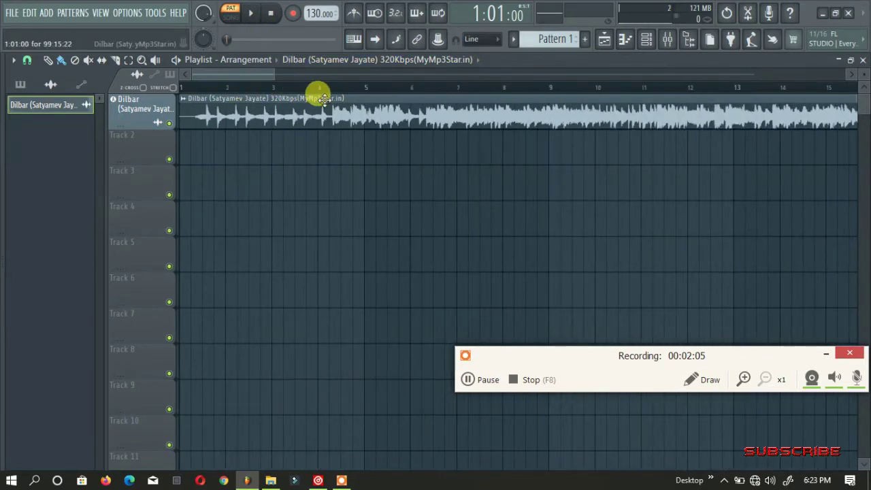
left_click_drag(324, 98, 251, 102)
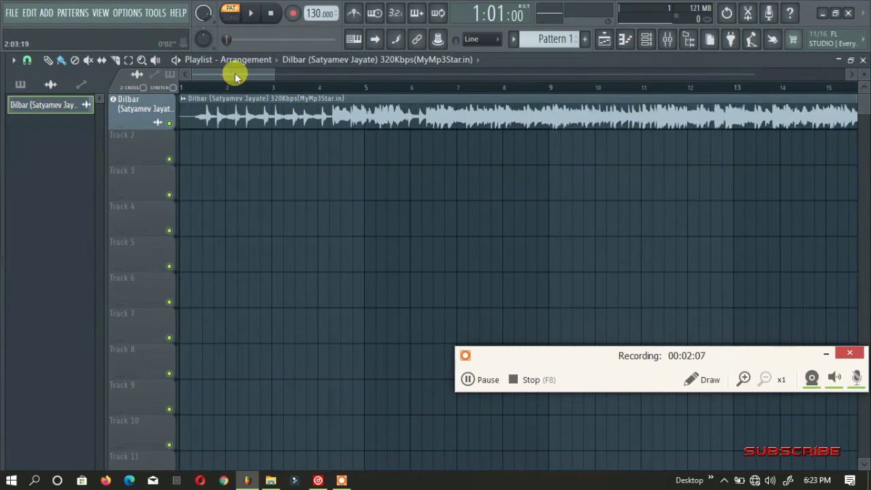
scroll(195, 91, "down", 1)
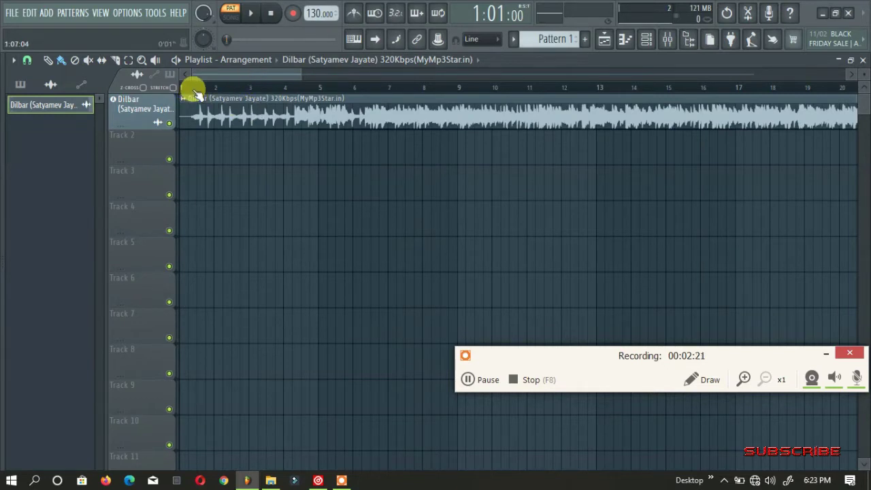
scroll(219, 78, "up", 2)
scroll(208, 78, "down", 3)
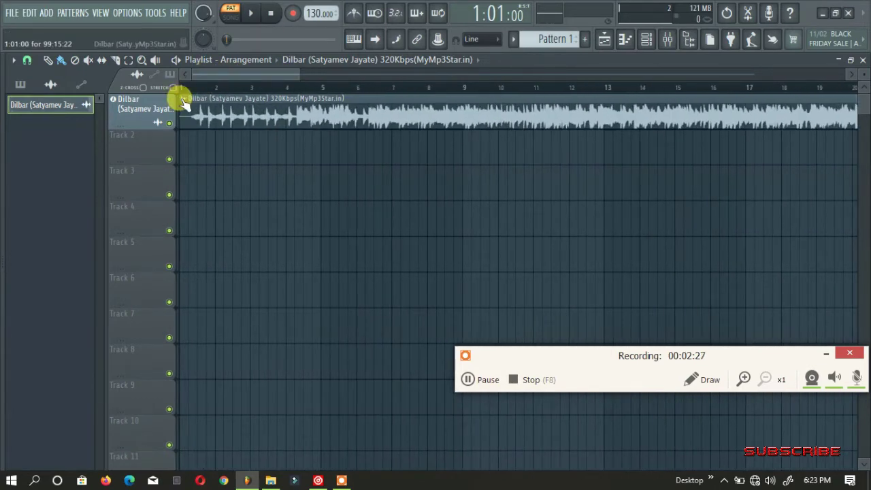
left_click(704, 379)
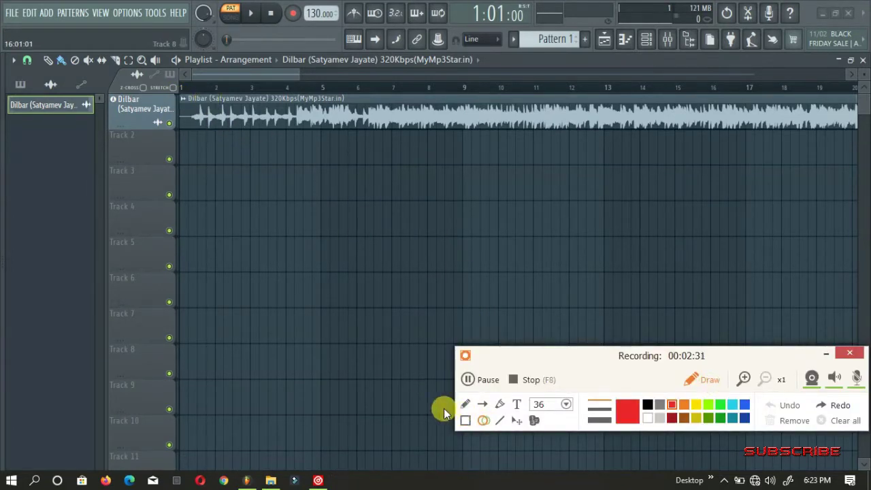
left_click_drag(207, 91, 180, 92)
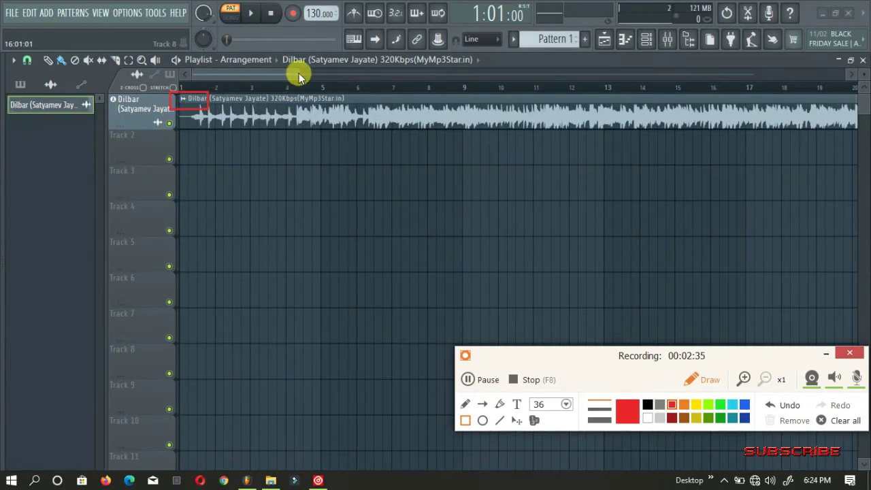
key("ctrl+z")
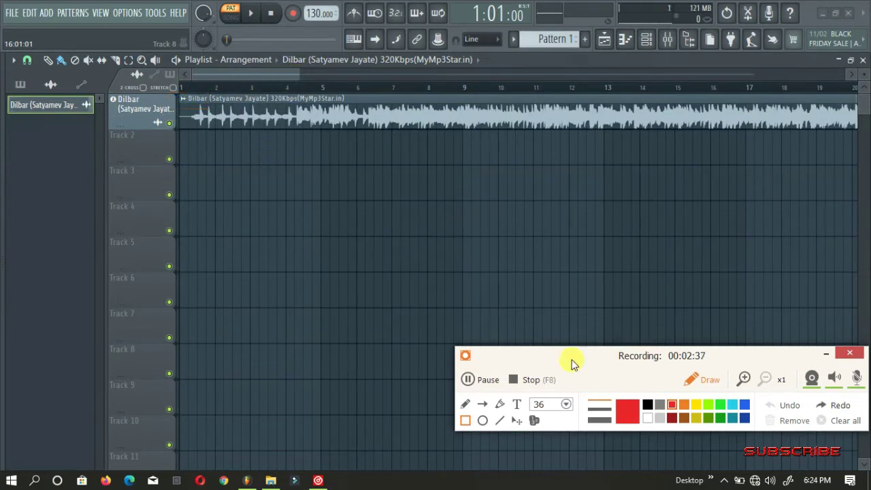
left_click(692, 388)
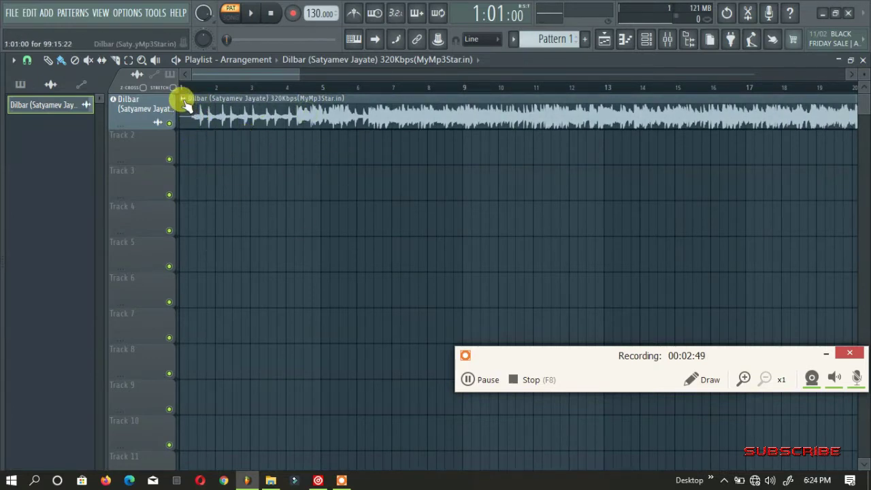
Run tempo detection on the Dilbar audio clip using the 75 to 150 BPM range
scroll(183, 102, "up", 6)
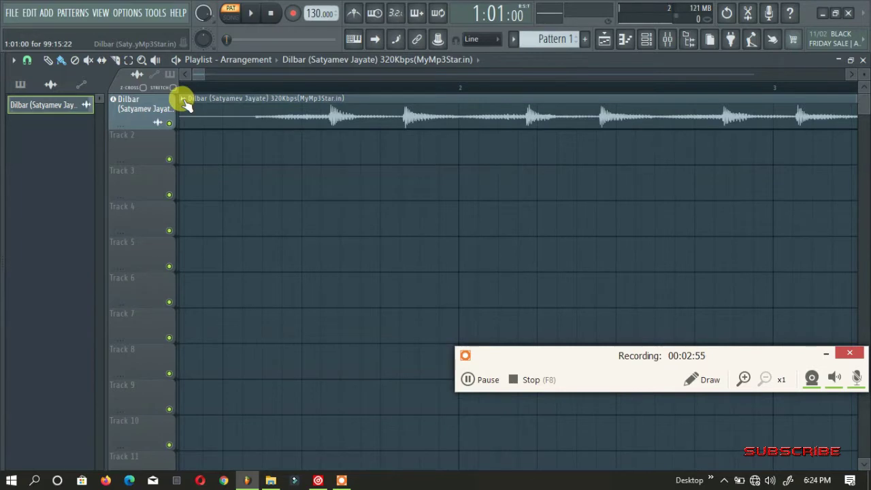
right_click(184, 103)
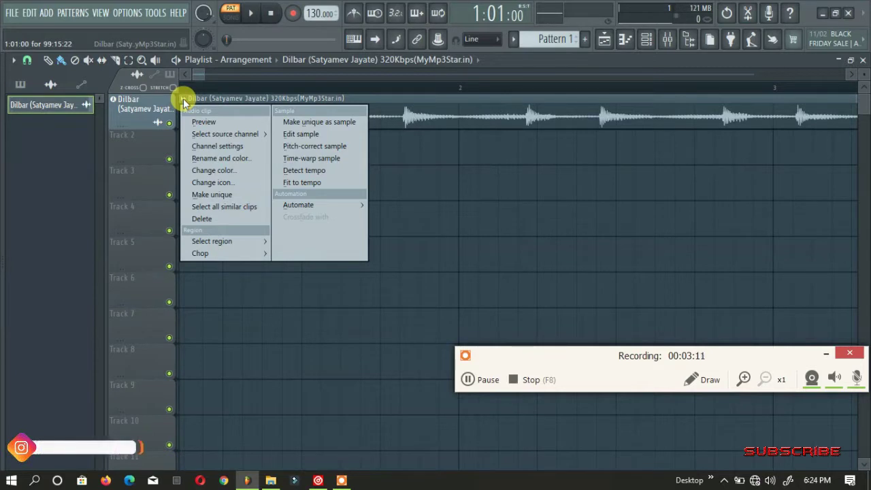
left_click(353, 175)
left_click_drag(476, 23, 348, 23)
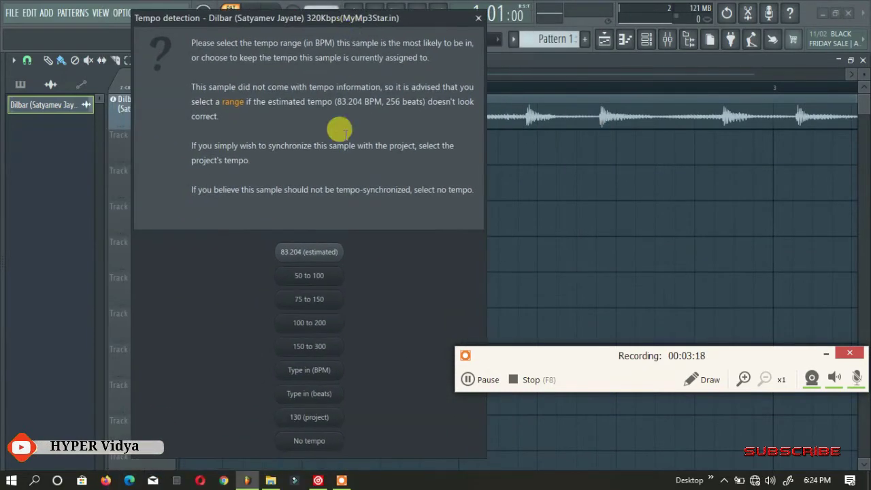
left_click(324, 306)
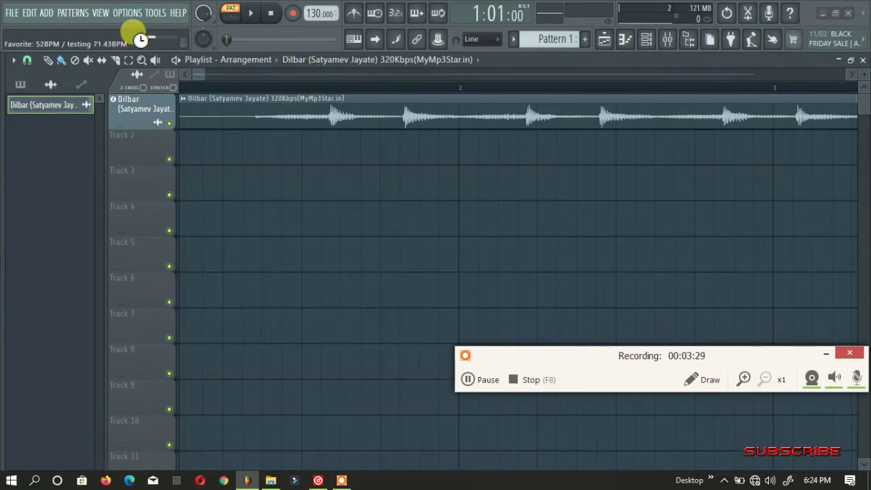
left_click(707, 380)
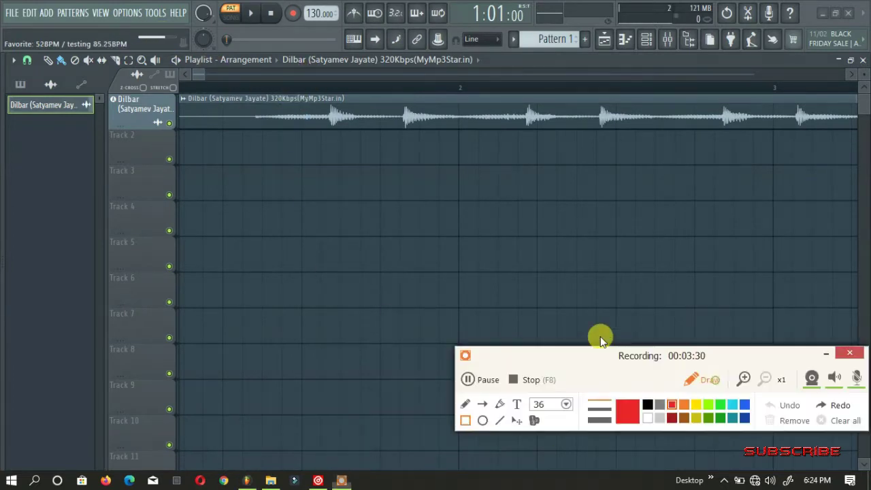
mouse_move(130, 27)
left_mouse_down()
mouse_move(146, 47)
mouse_move(188, 50)
left_mouse_up()
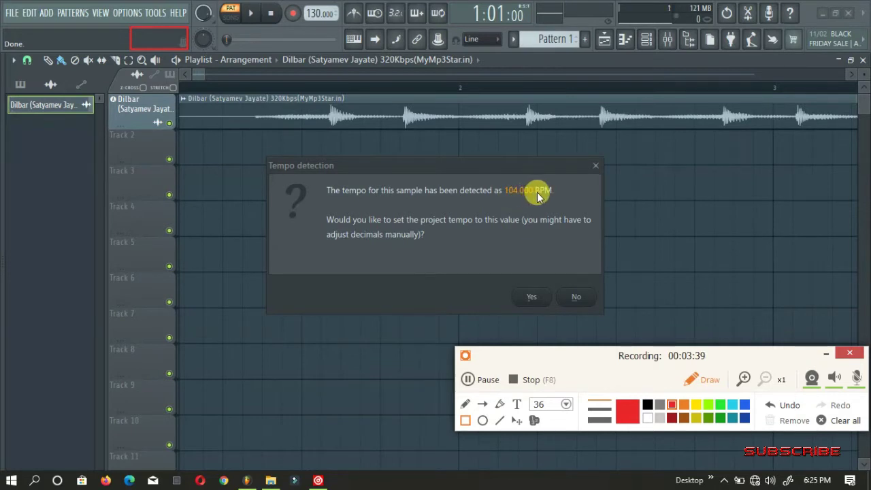
key("ctrl+z")
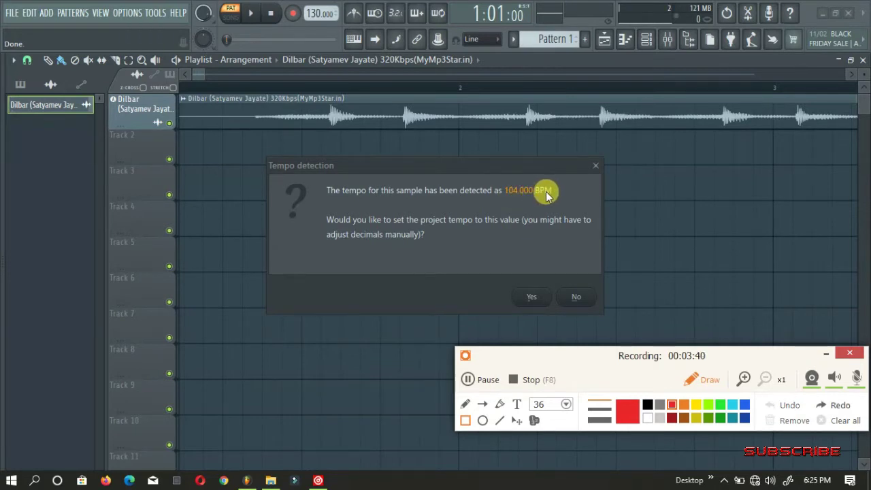
Decline applying the detected tempo and manually set the project tempo to 104 BPM
left_click(575, 297)
left_click(577, 297)
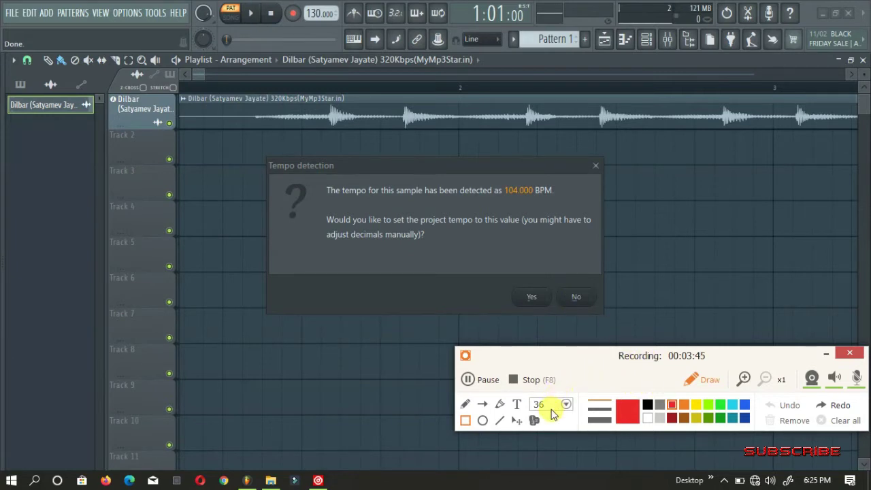
left_click(702, 377)
left_click(576, 296)
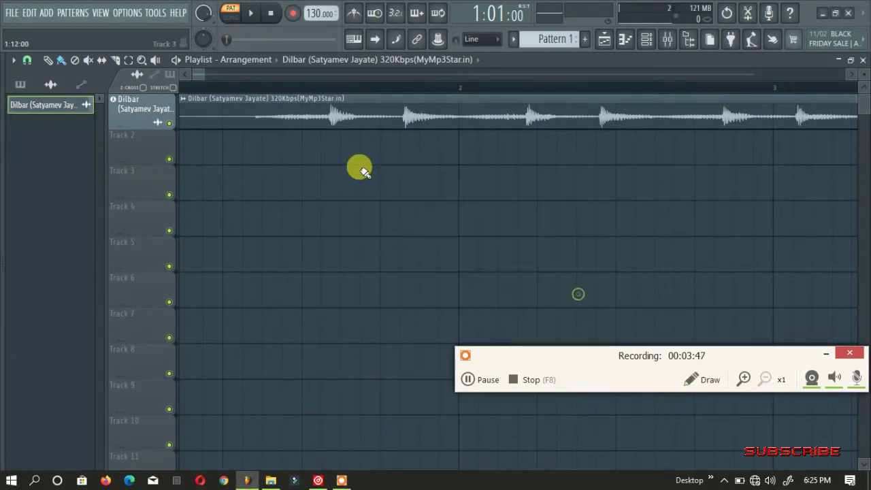
left_click_drag(312, 13, 312, 63)
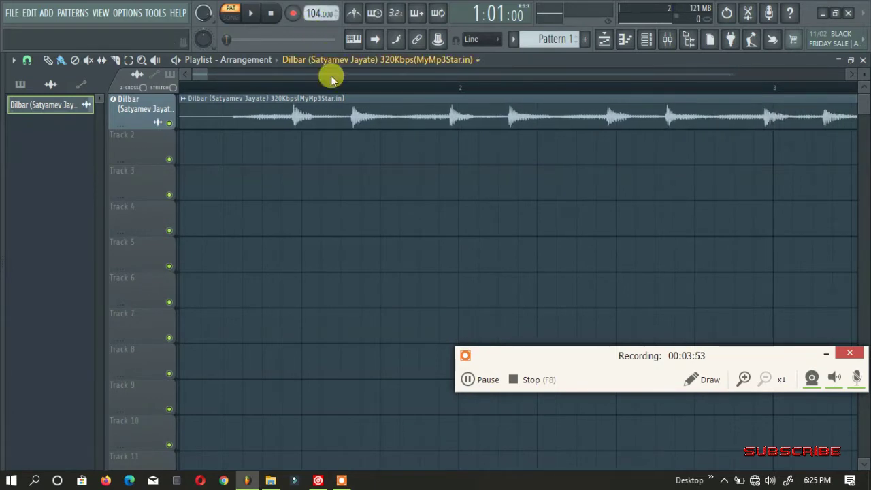
scroll(335, 81, "down", 5)
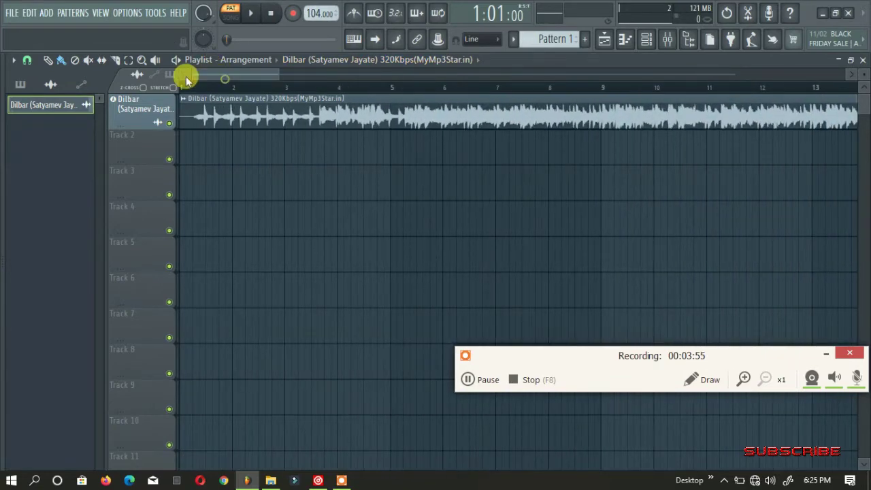
scroll(191, 84, "down", 3)
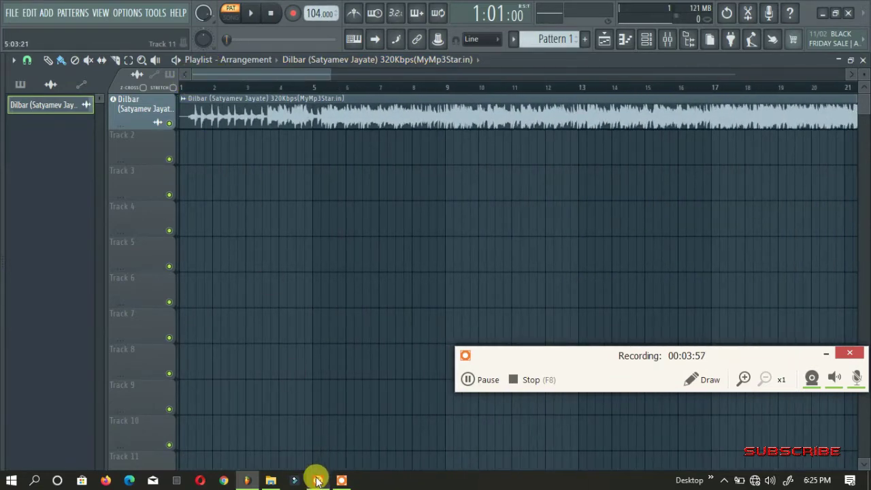
Switch to VirtualDJ and load the Dilbar (Satyamev Jayate) MP3 from the 2018 songs folder onto deck B
left_click(316, 416)
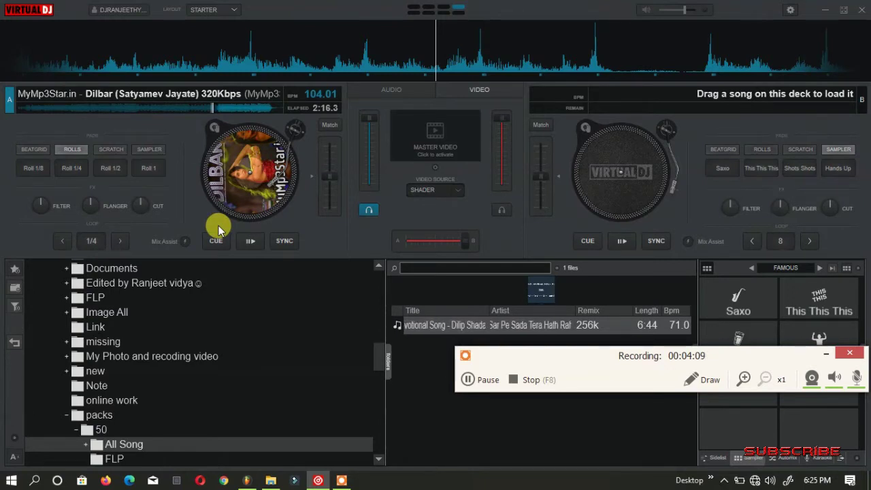
left_click_drag(584, 352, 581, 409)
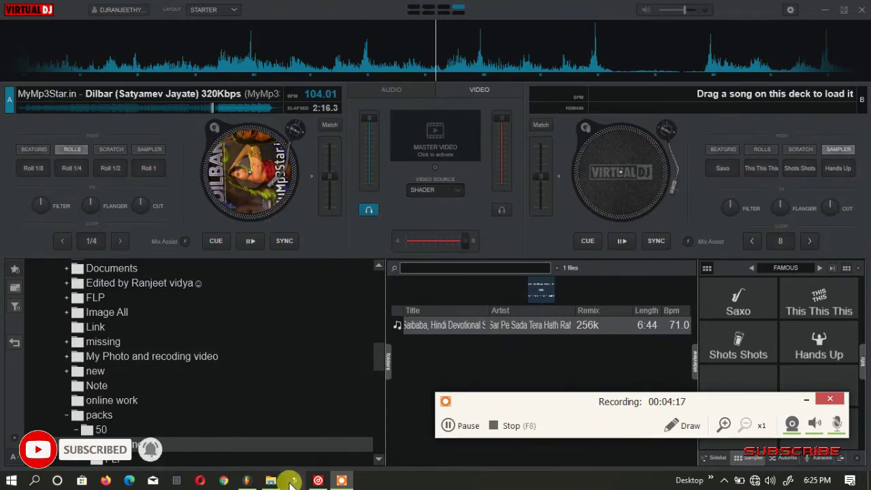
left_click(270, 482)
left_click_drag(613, 220, 194, 165)
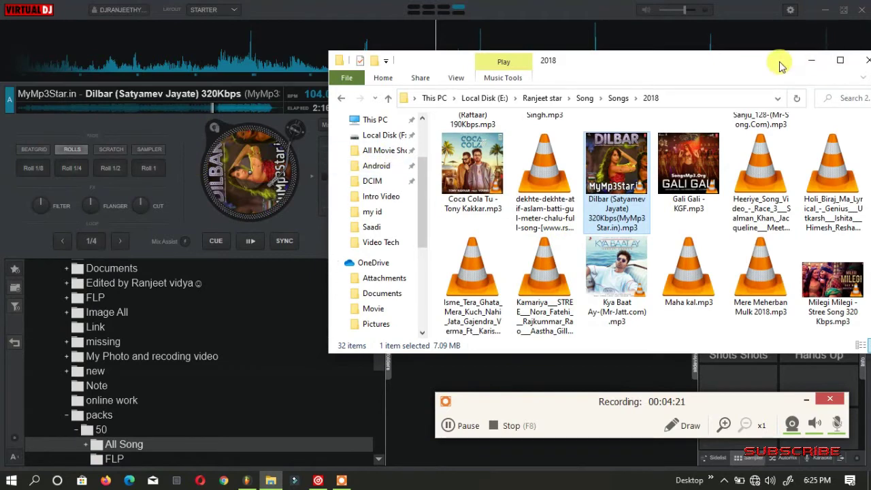
left_click_drag(778, 64, 449, 144)
left_click_drag(285, 252, 539, 195)
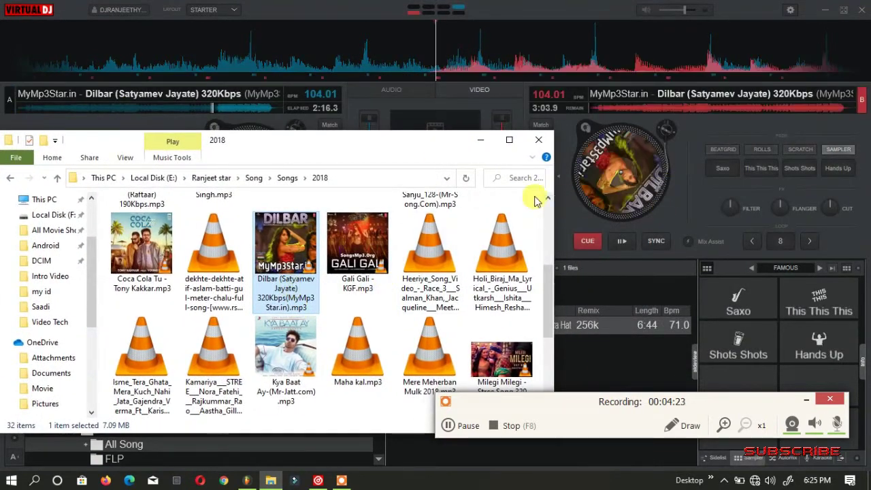
left_click(481, 140)
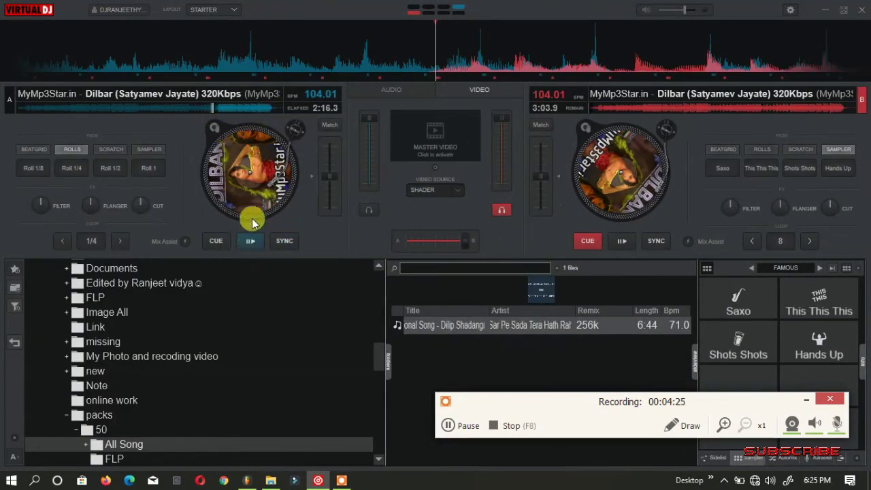
Seek deck A to about 1:17 to check the Dilbar track's BPM, and close VirtualDJ
left_click(194, 107)
left_click_drag(220, 111, 128, 108)
left_click(670, 427)
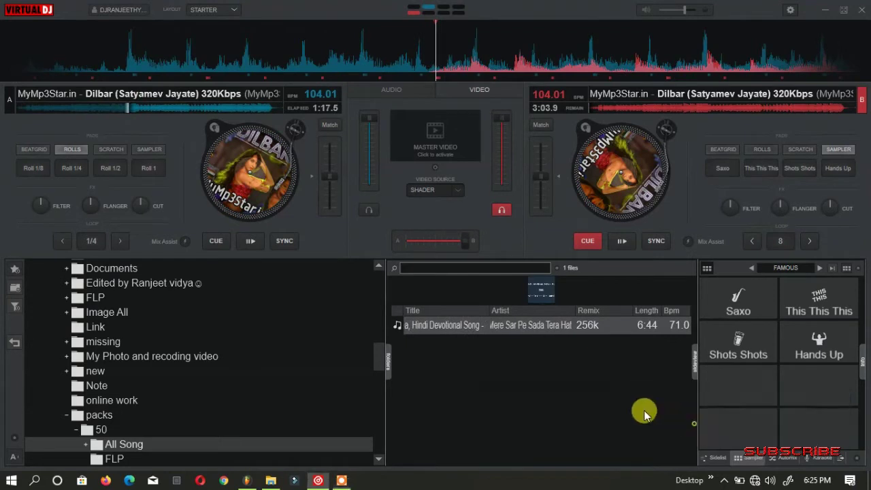
mouse_move(284, 76)
left_mouse_down()
mouse_move(331, 105)
mouse_move(364, 110)
left_mouse_up()
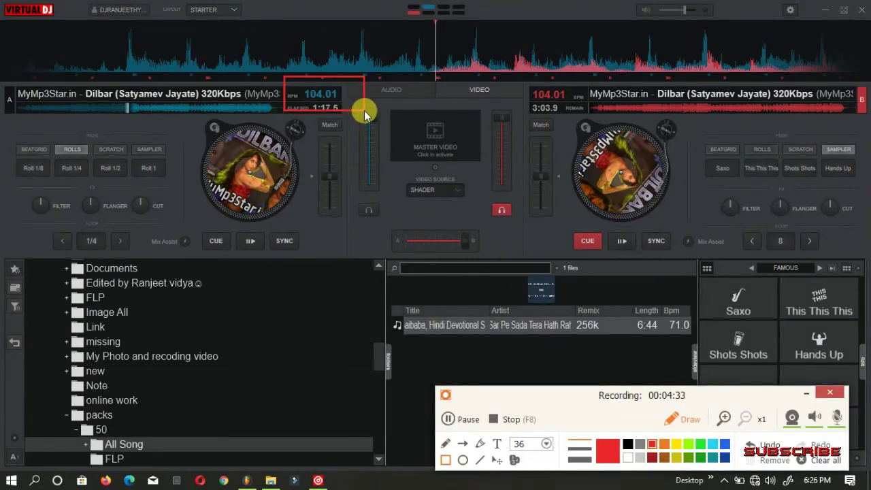
left_click(683, 421)
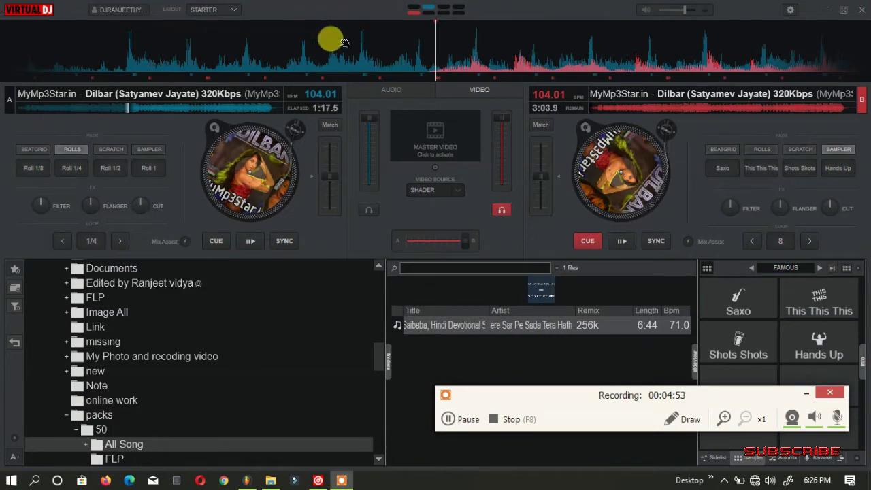
left_click(862, 9)
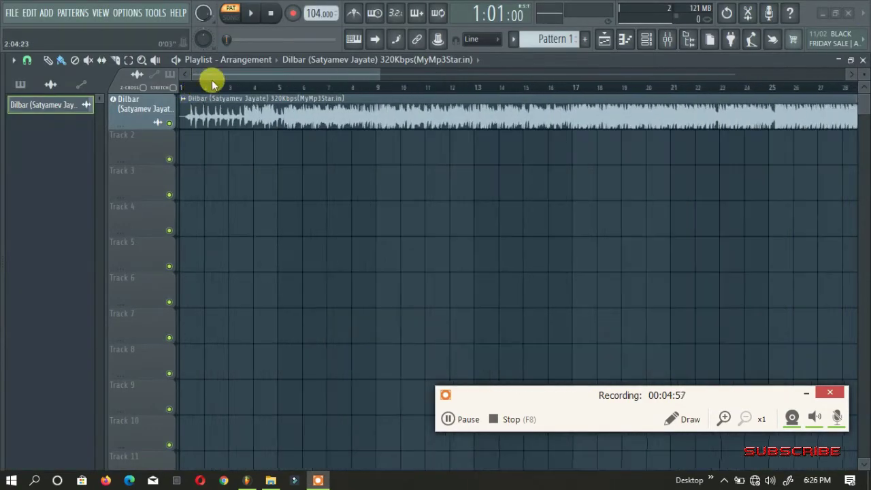
Fit the Dilbar audio clip to the project tempo using the 75 to 150 BPM range
scroll(194, 80, "up", 2)
scroll(195, 80, "up", 2)
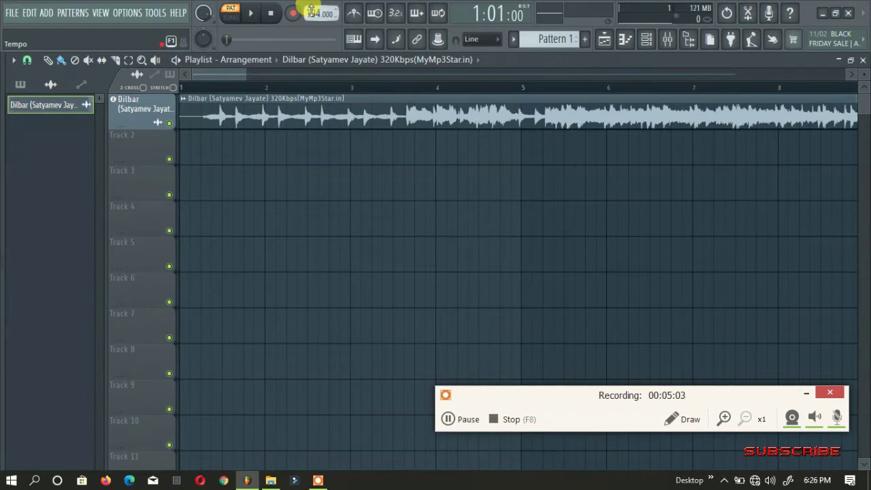
mouse_move(317, 13)
left_mouse_down()
mouse_move(316, 28)
mouse_move(316, 1)
mouse_move(316, 78)
mouse_move(316, 0)
mouse_move(316, 19)
left_mouse_up()
left_click(188, 104)
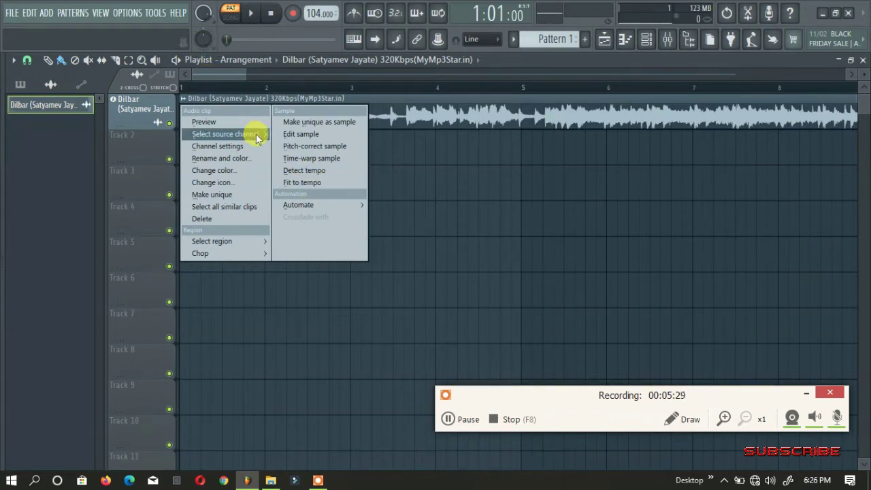
left_click(306, 186)
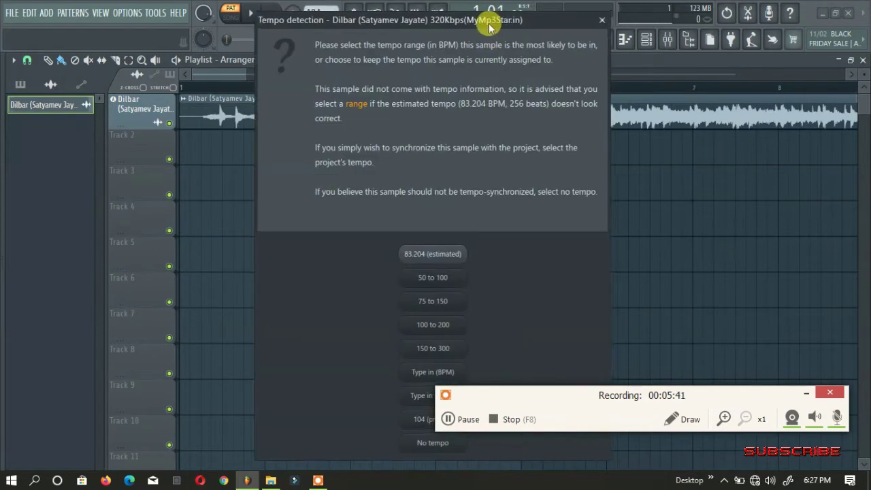
left_click_drag(487, 17, 354, 38)
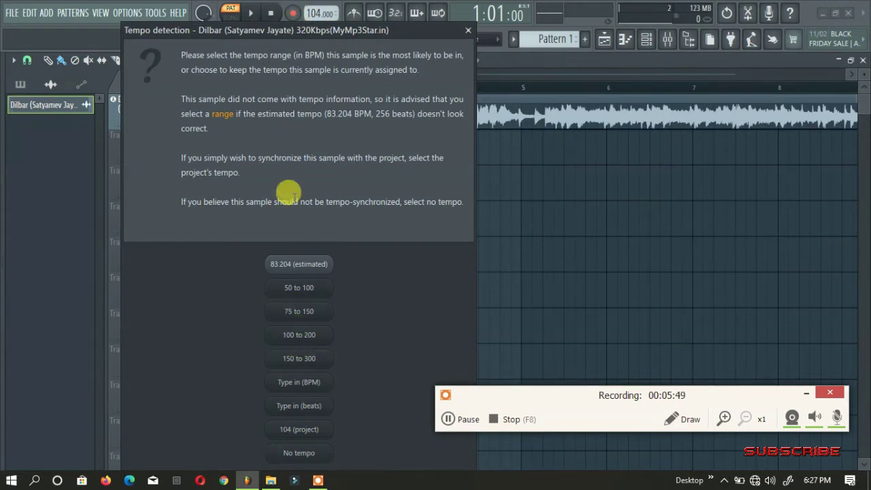
left_click(303, 313)
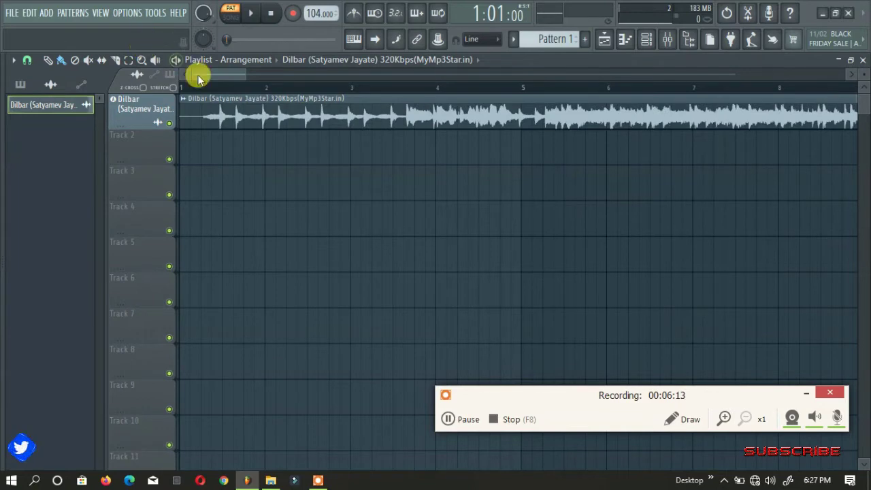
Set the song position to 3:09:00 and examine the Dilbar clip's opening beats against the playlist's bar lines
scroll(206, 86, "down", 3)
left_click_drag(215, 76, 145, 85)
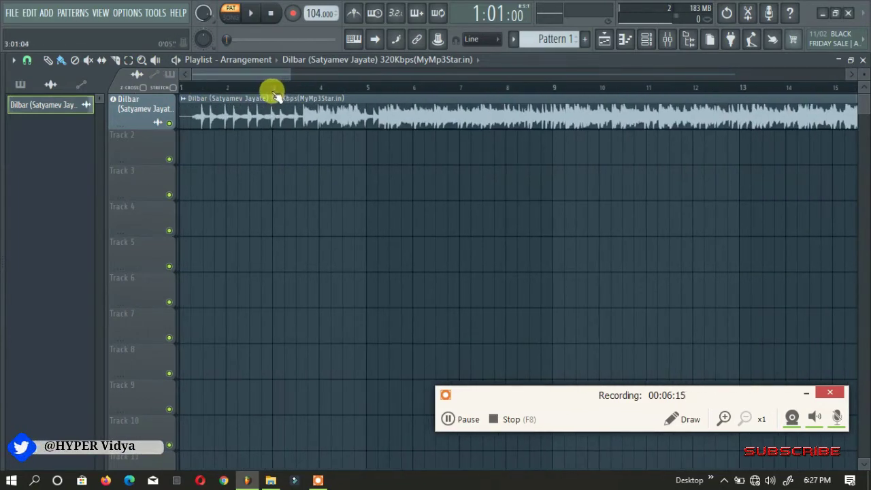
scroll(273, 88, "down", 2)
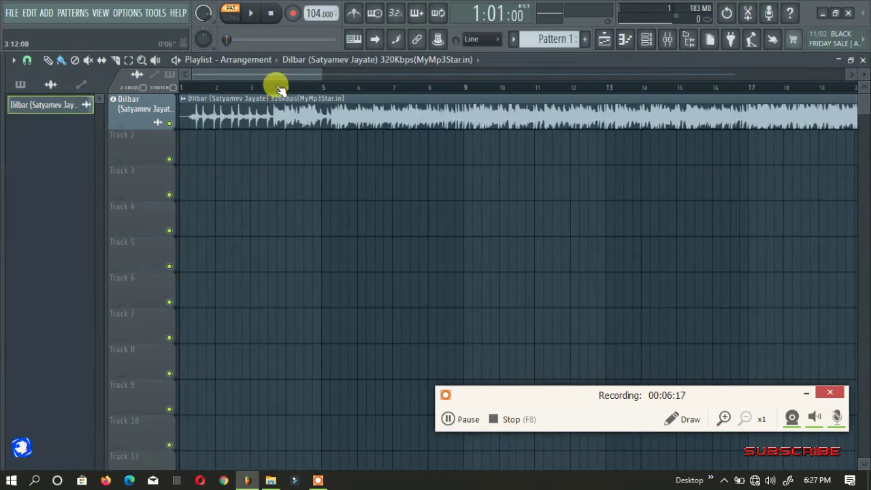
left_click(267, 86)
scroll(282, 87, "up", 2)
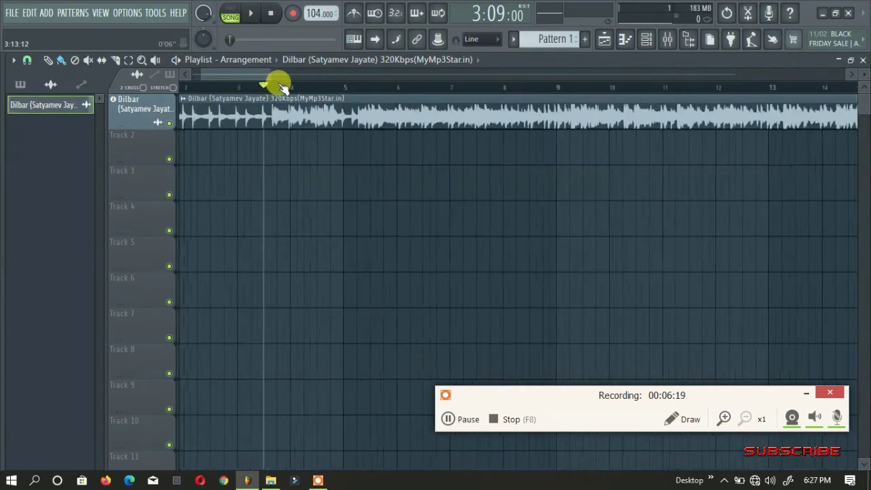
scroll(282, 87, "up", 3)
scroll(294, 87, "down", 2)
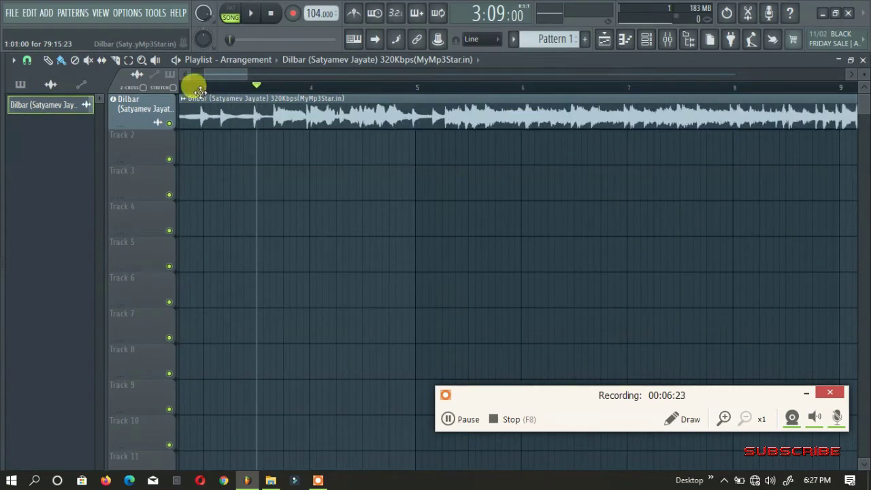
scroll(224, 81, "down", 4)
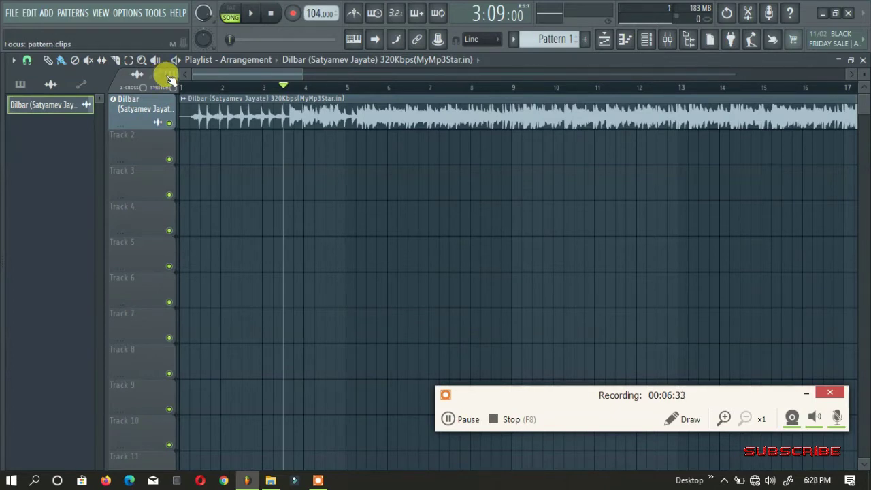
scroll(310, 88, "down", 1)
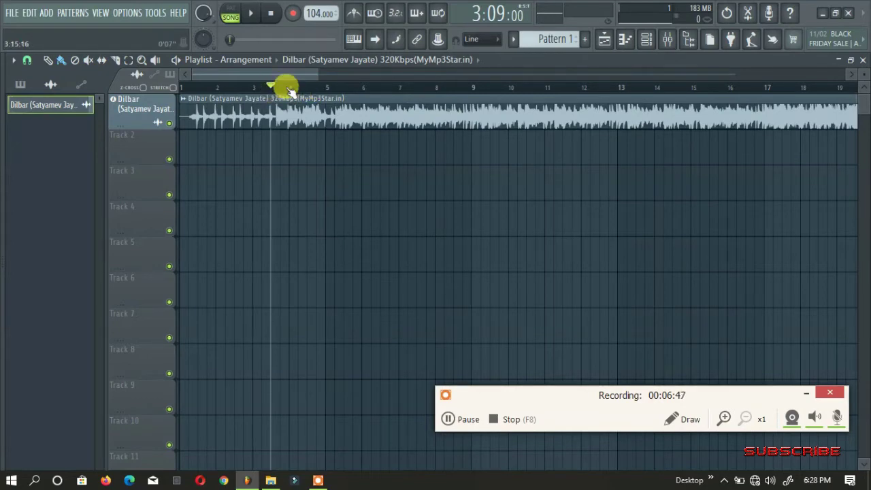
scroll(261, 88, "up", 1)
scroll(262, 88, "down", 3)
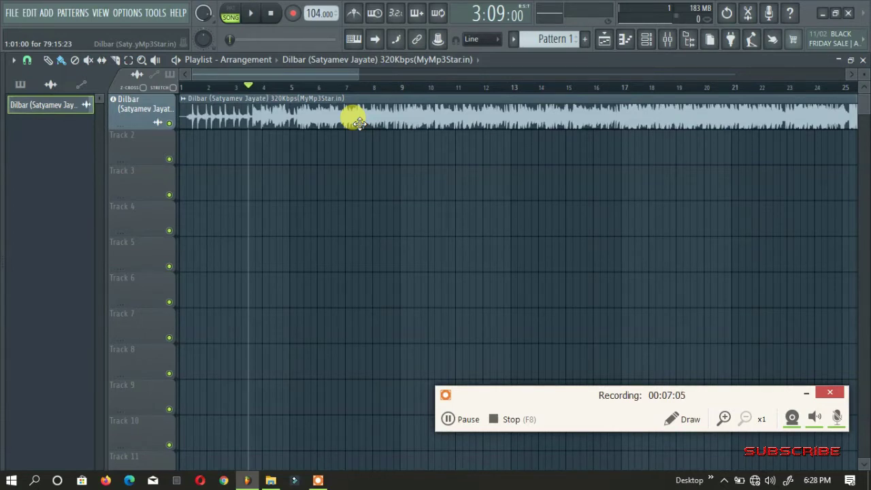
Open the Dilbar clip's channel settings and move the settings window so its waveform is fully in view
double_click(309, 109)
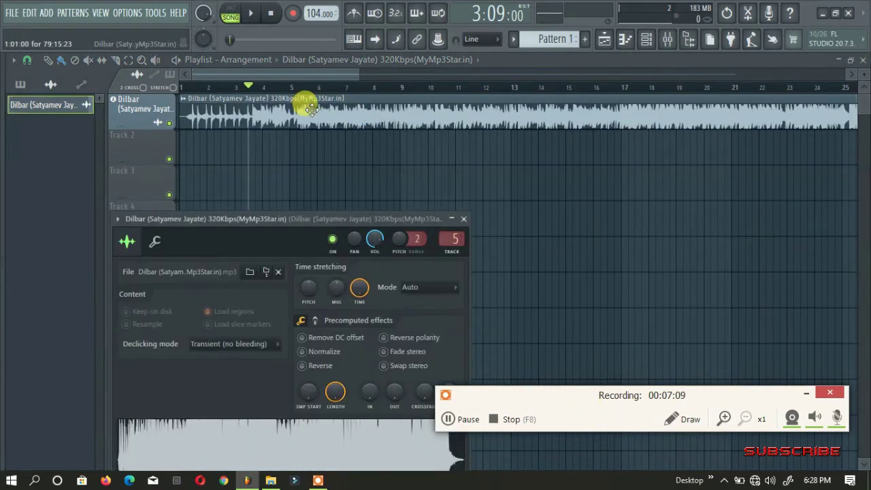
left_click(458, 218)
double_click(393, 120)
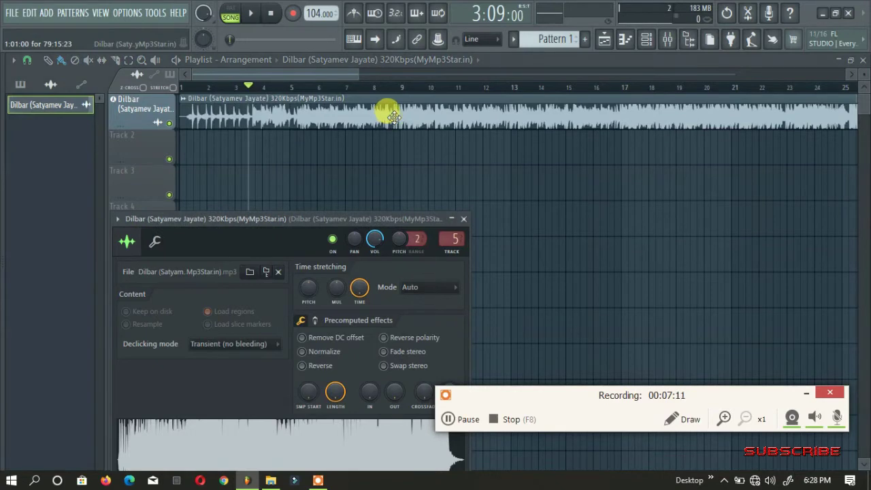
double_click(389, 113)
double_click(393, 115)
left_click_drag(374, 218, 538, 87)
left_click_drag(370, 88, 402, 104)
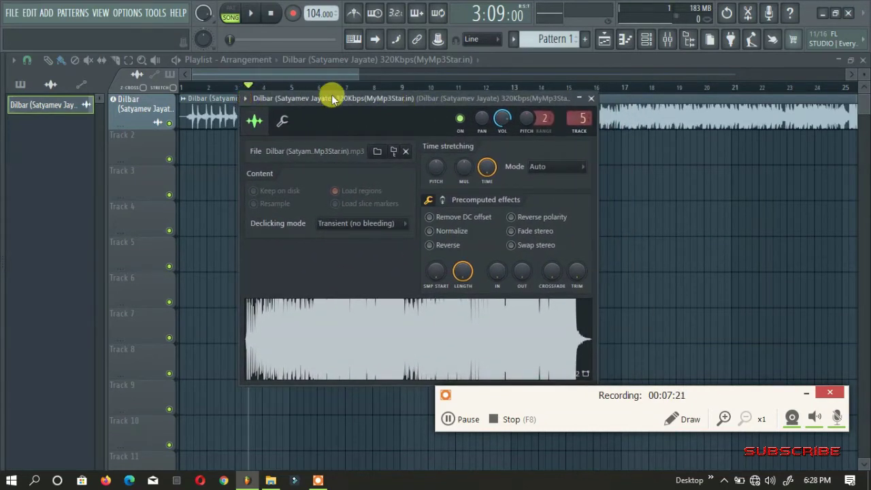
left_click_drag(330, 98, 378, 117)
left_click_drag(659, 401, 654, 424)
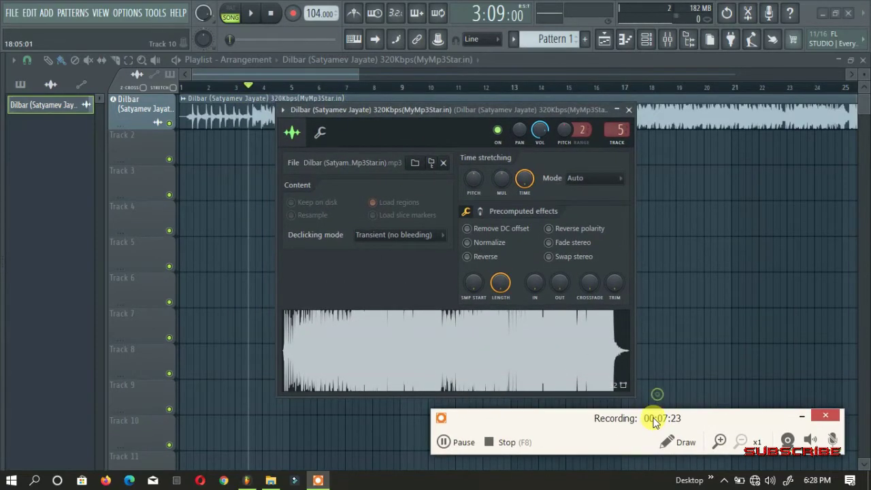
mouse_move(482, 111)
left_mouse_down()
mouse_move(451, 140)
mouse_move(469, 107)
left_mouse_up()
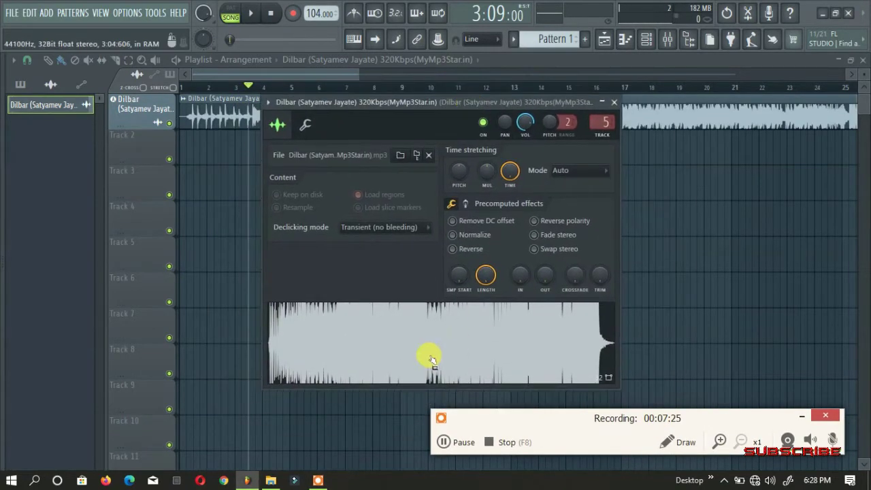
Route the Dilbar audio clip's channel to a free mixer track
left_click(269, 102)
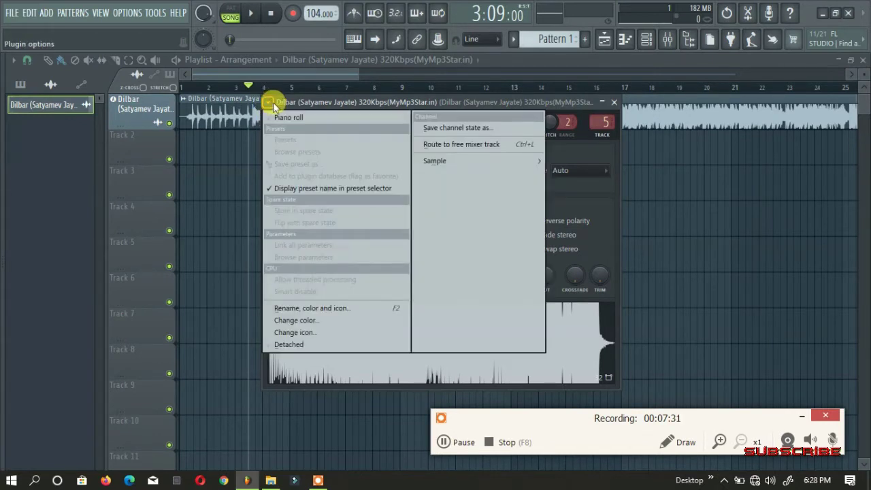
left_click(486, 146)
left_click_drag(401, 106, 542, 116)
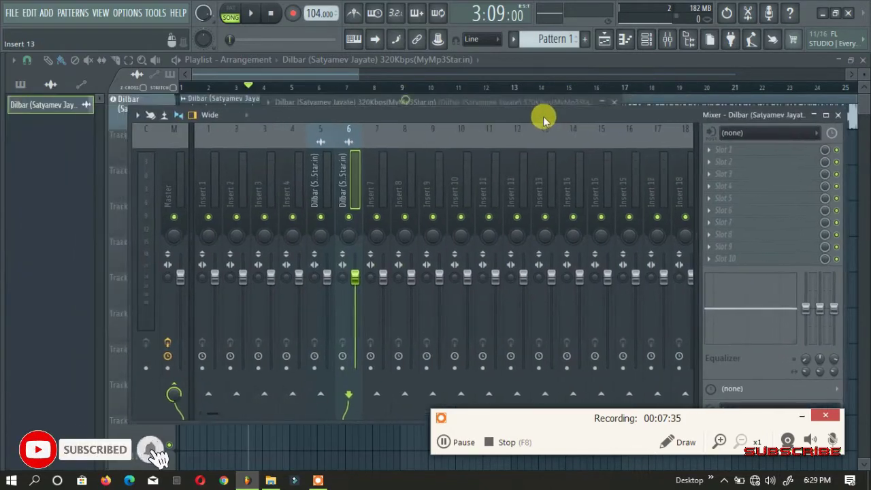
Examine the installed generator and effect plugins in the full plugin picker
left_click(732, 43)
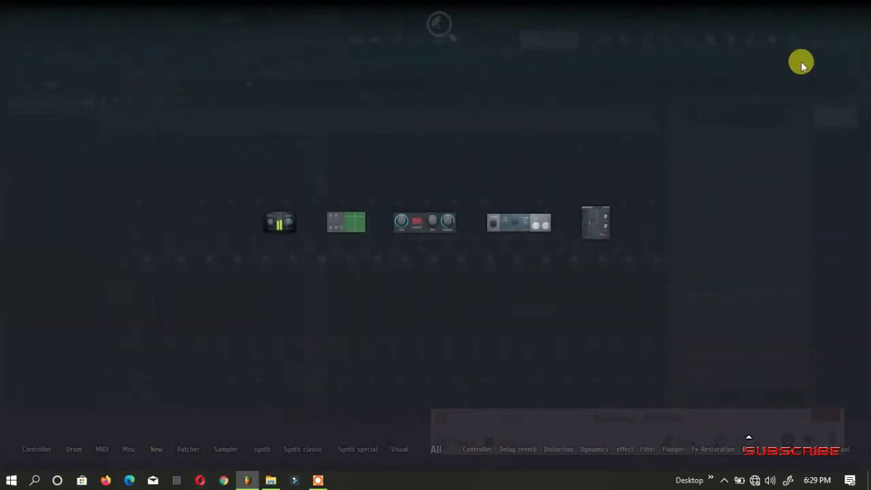
mouse_move(439, 451)
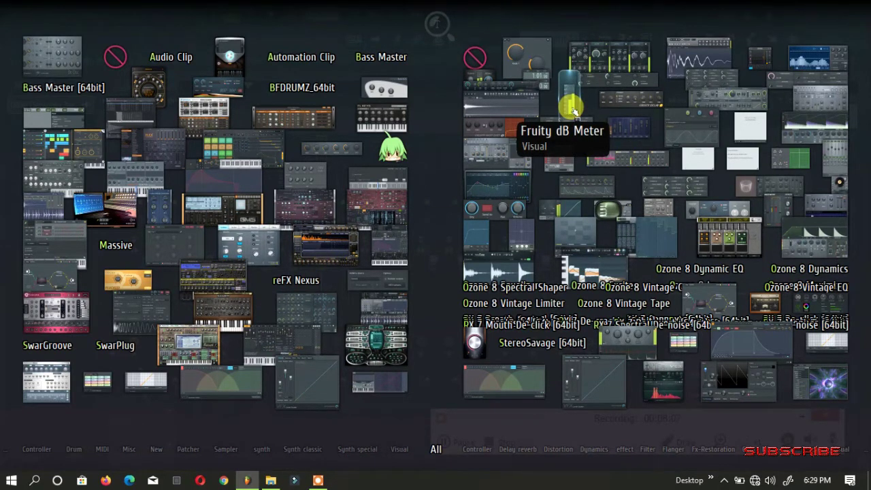
key("Escape")
mouse_move(329, 105)
left_mouse_down()
mouse_move(344, 96)
mouse_move(340, 143)
mouse_move(344, 113)
left_mouse_up()
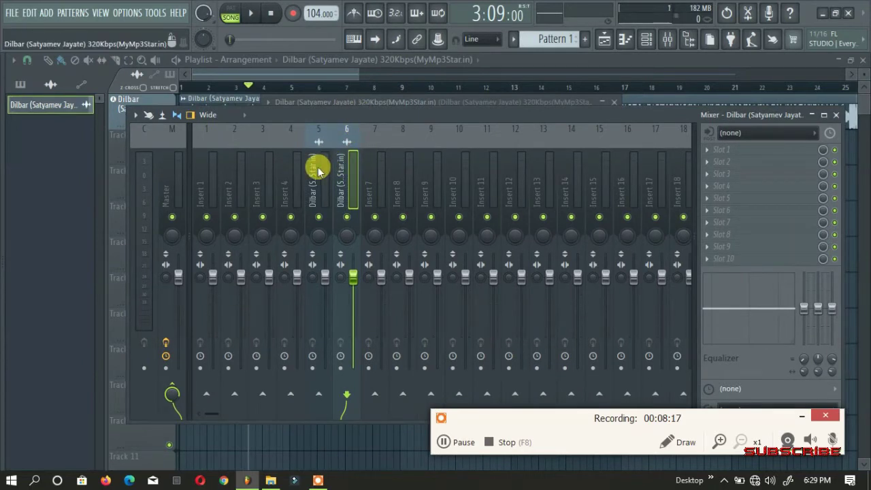
Set the song position to 5:12:00 and bring the mixer up below the playlist's Dilbar clip
left_click(310, 88)
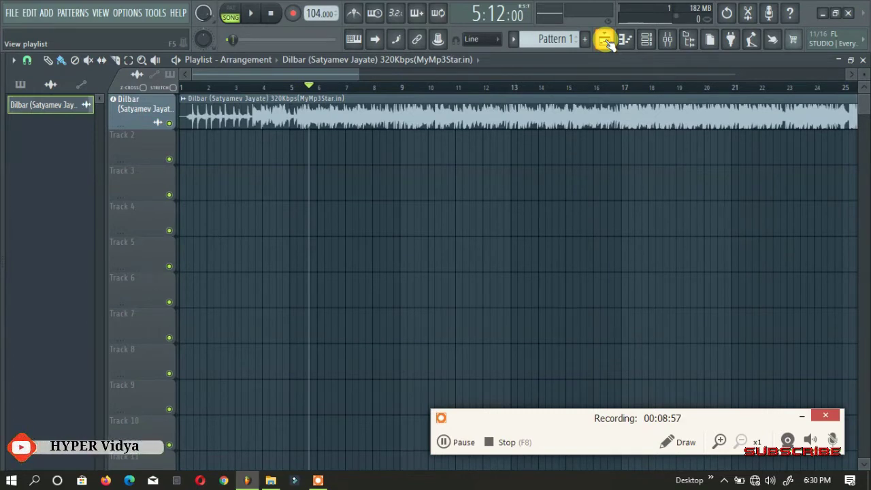
left_click(670, 41)
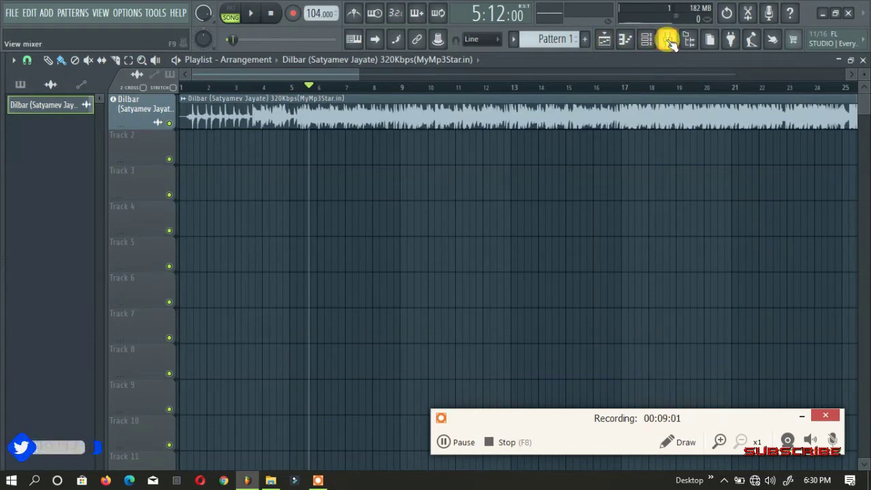
left_click_drag(444, 118, 418, 130)
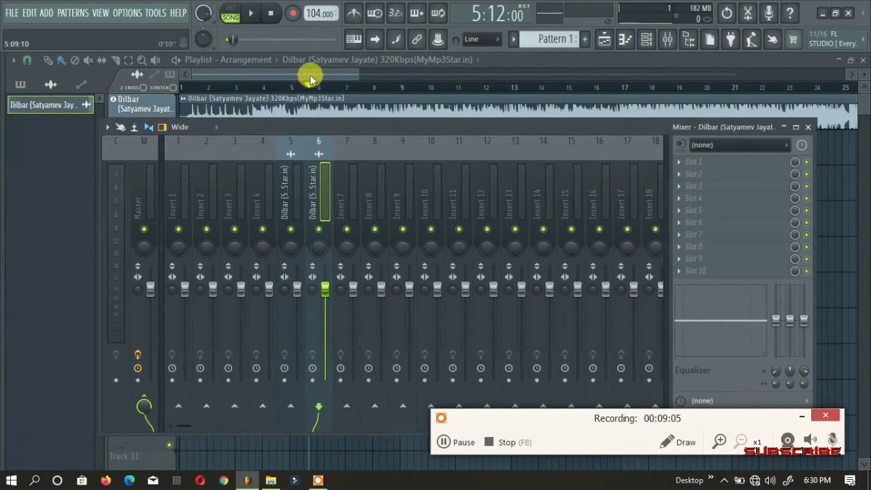
Play the song while lowering and raising mixer track 6's fader to check that it controls the Dilbar clip, leaving it at 100%
key("space")
key("space")
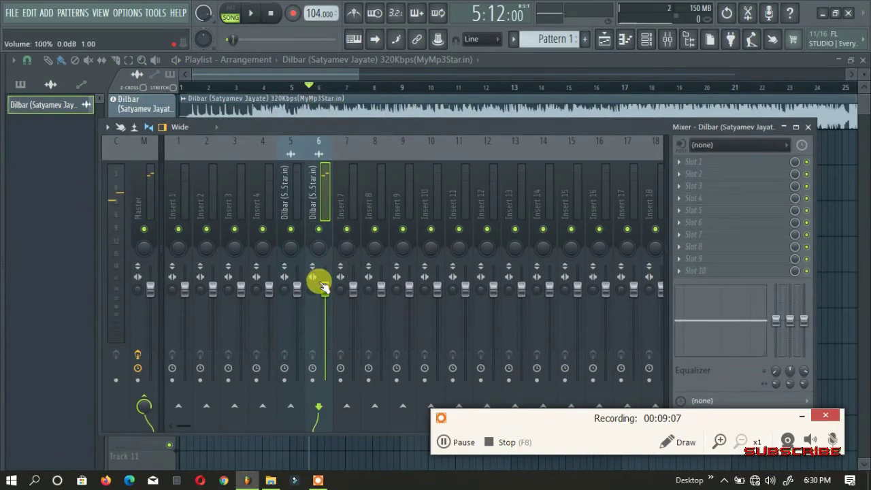
key("space")
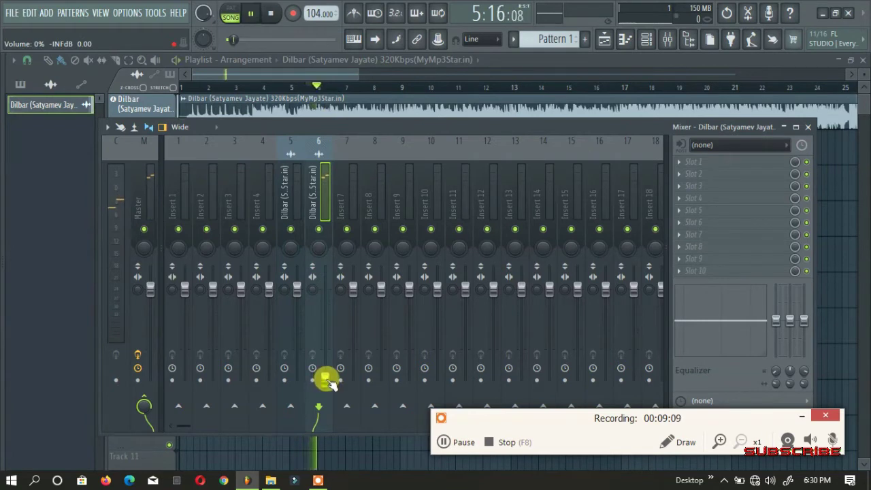
left_click_drag(324, 380, 324, 326)
key("space")
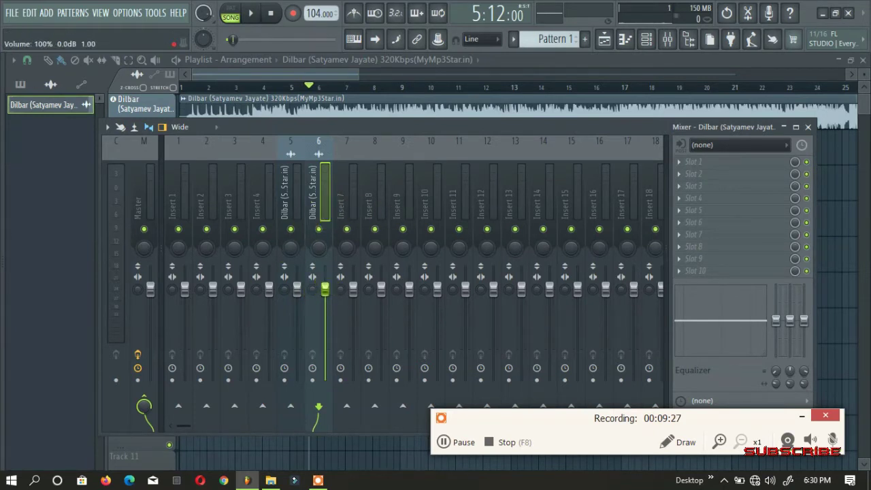
Move the mixer window so that the effect slots of track 6 are clear of the recorder bar
left_click_drag(680, 127, 438, 126)
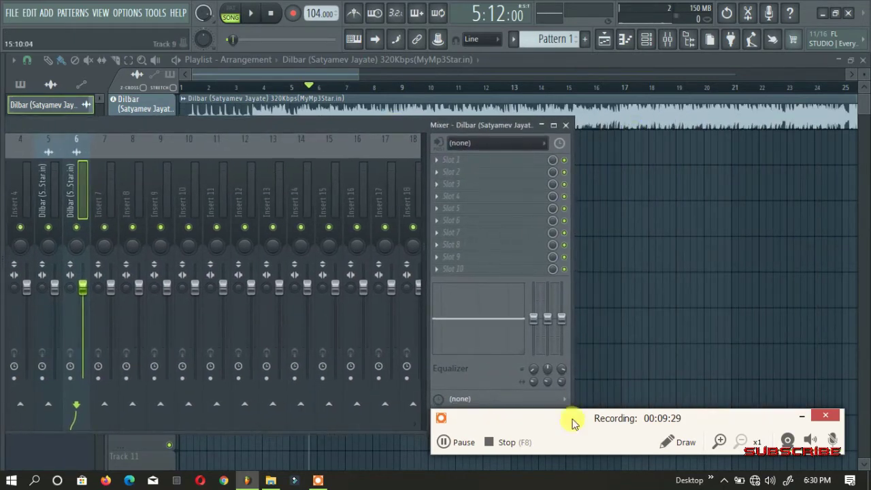
left_click(667, 442)
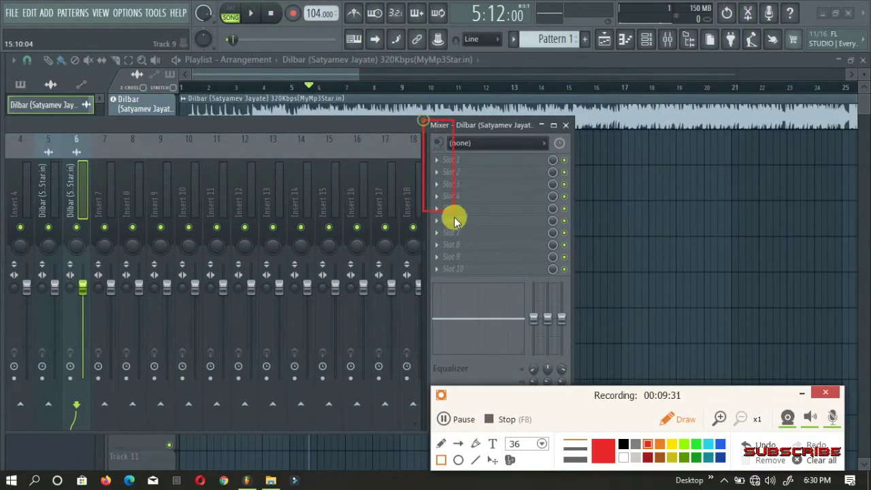
mouse_move(453, 220)
left_mouse_down()
mouse_move(530, 389)
mouse_move(564, 268)
mouse_move(572, 279)
left_mouse_up()
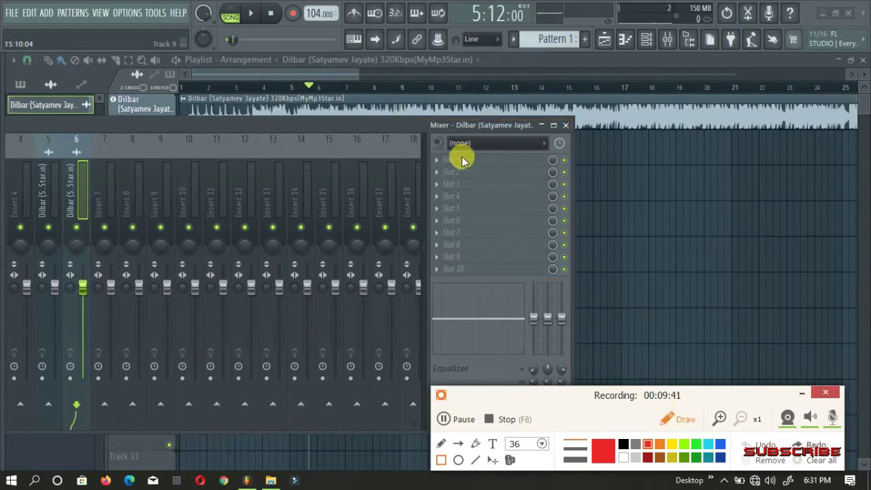
left_click(678, 415)
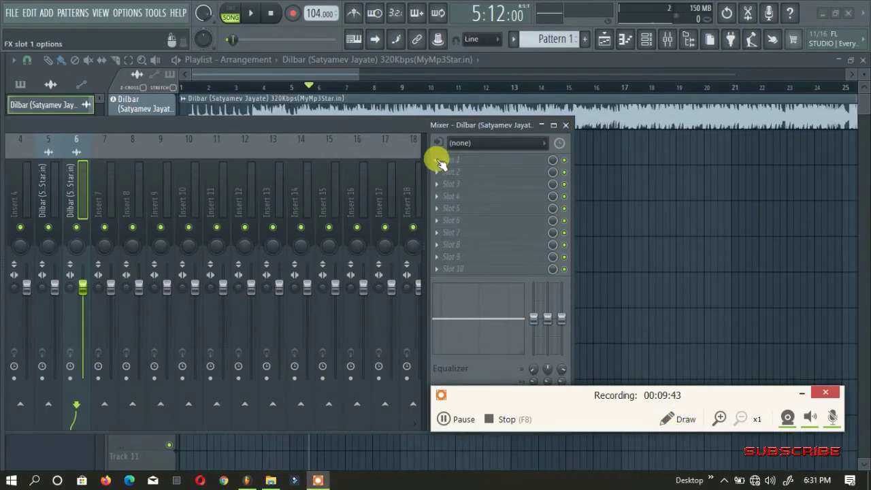
left_click(439, 162)
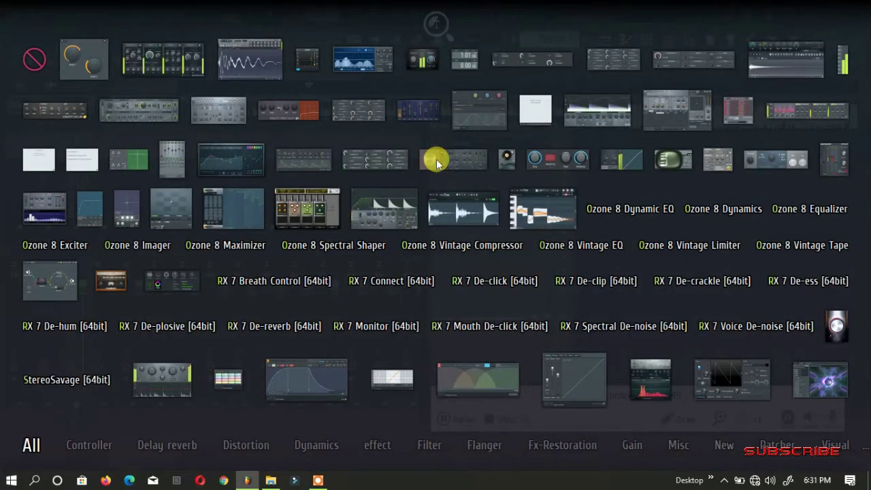
key("Escape")
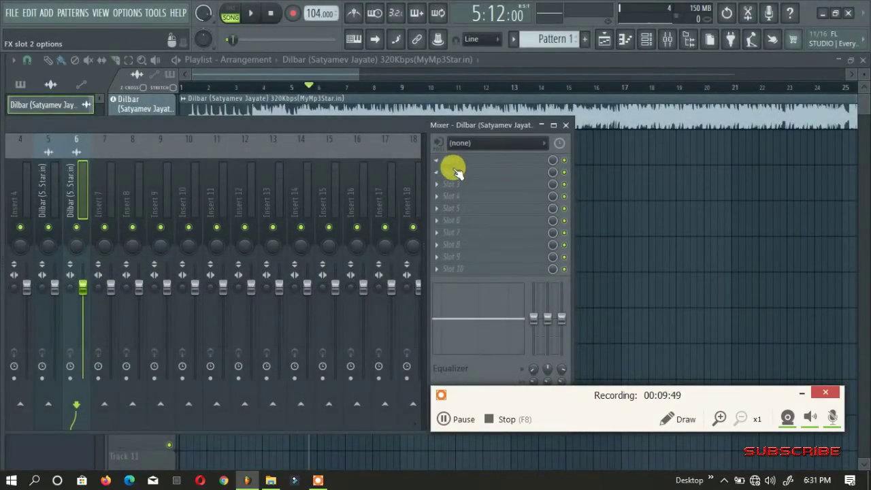
left_click(439, 162)
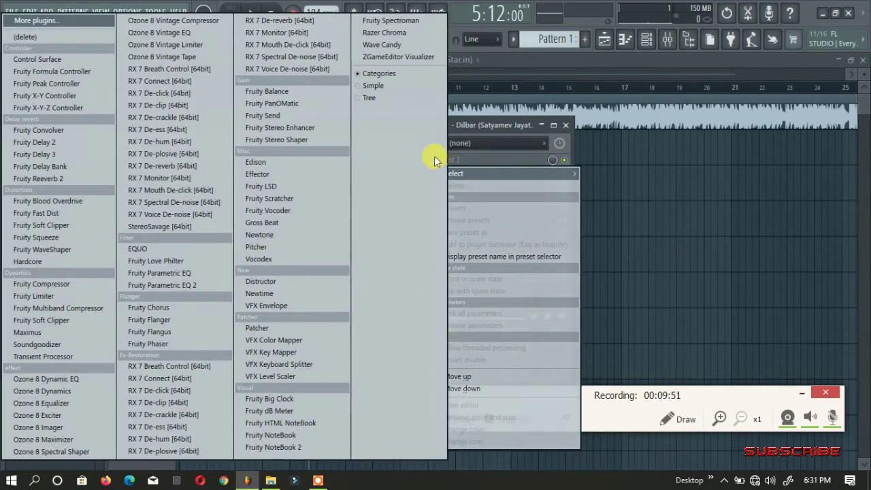
key("Escape")
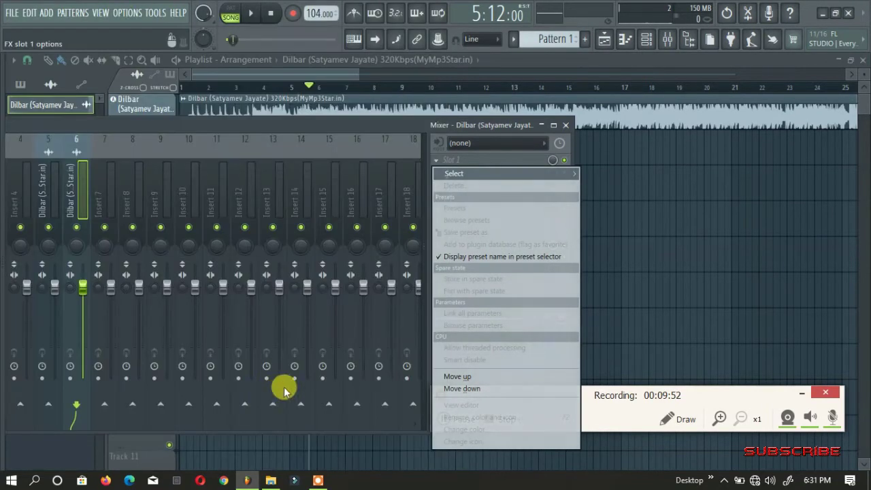
Load Fruity Parametric EQ 2 into slot 1 of the Dilbar mixer track 6 and maximize its window
left_click(449, 162)
left_click(449, 165)
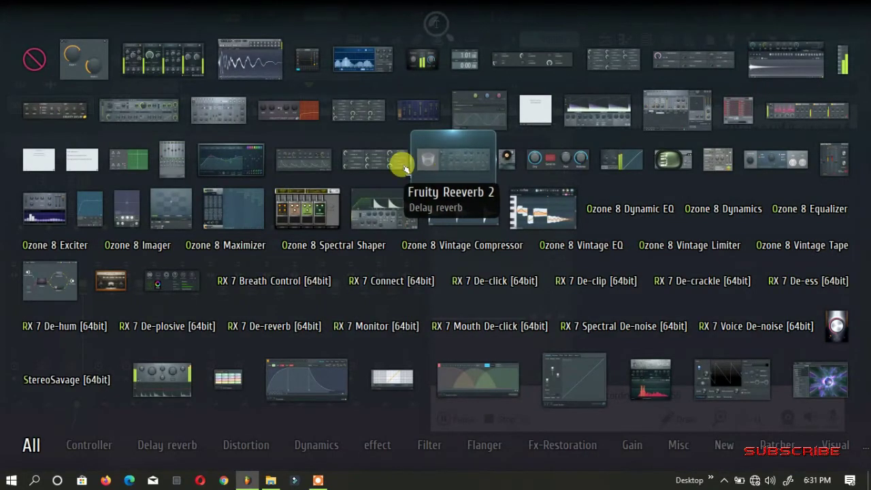
left_click(246, 169)
left_click_drag(356, 157, 411, 157)
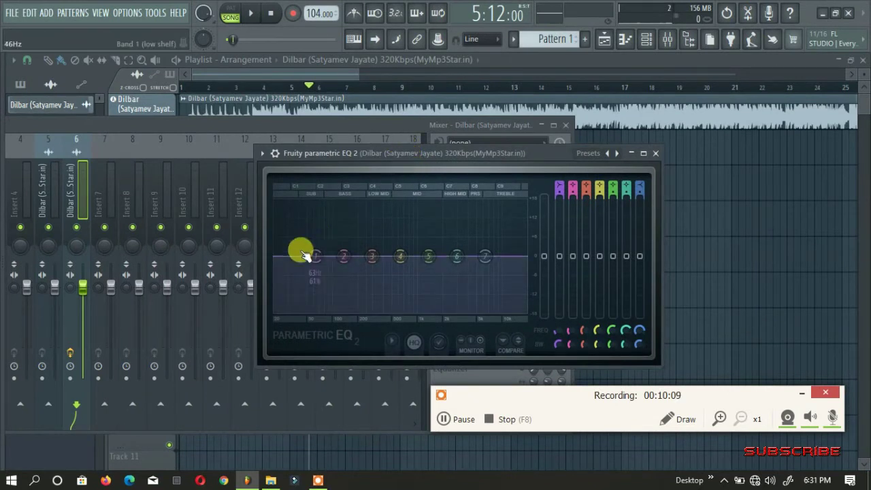
left_click_drag(413, 151, 369, 137)
double_click(364, 134)
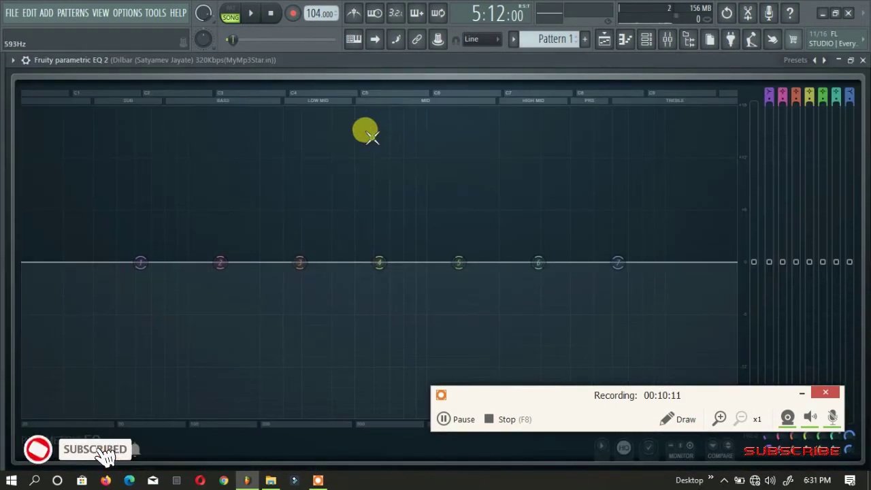
double_click(331, 61)
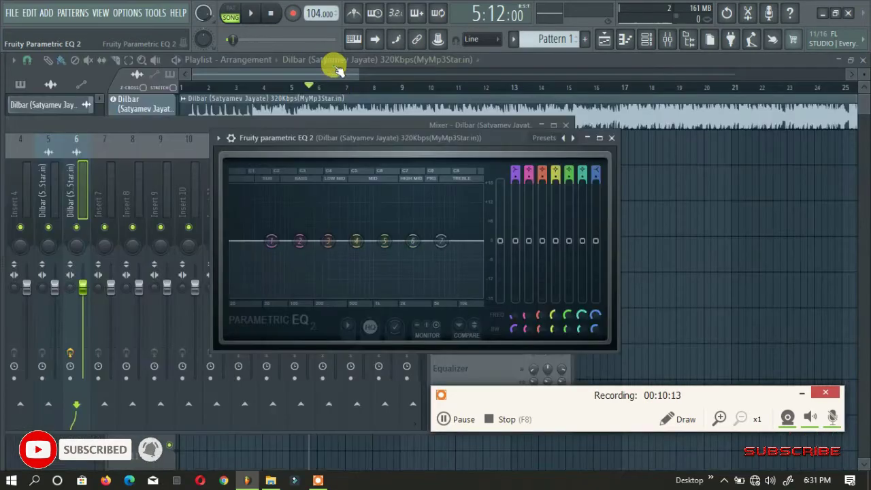
double_click(347, 139)
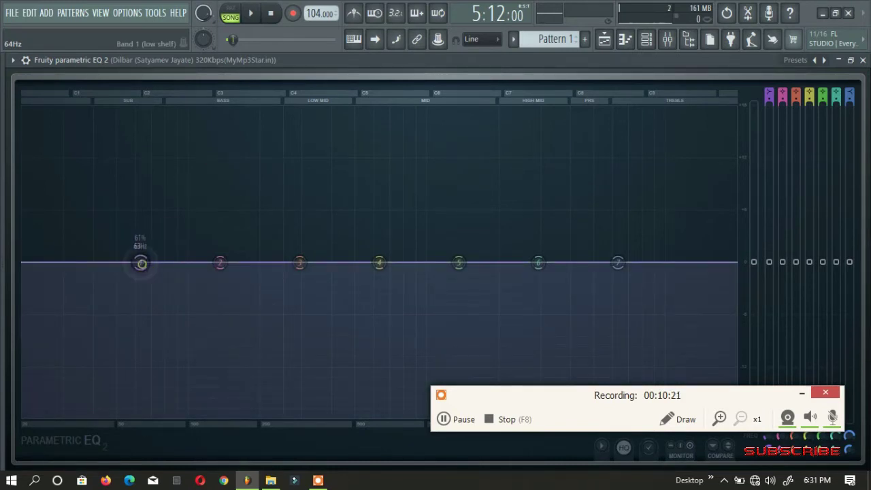
left_click_drag(706, 396, 722, 337)
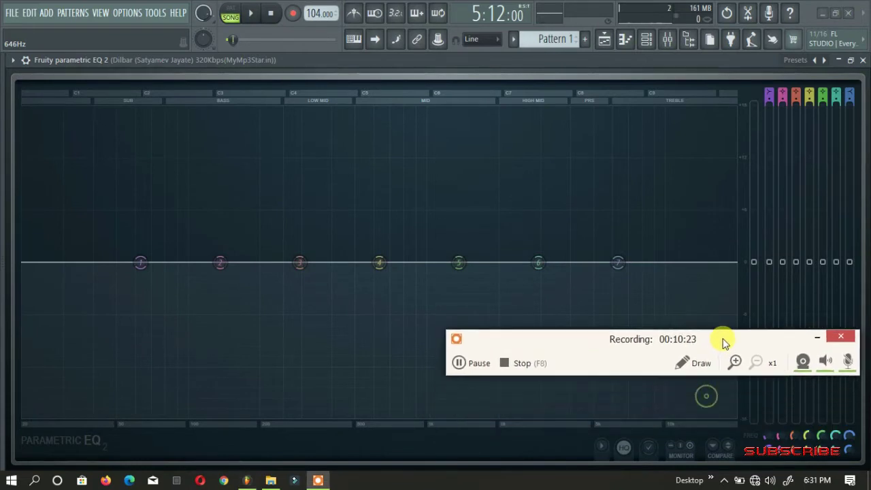
Pull EQ bands 1 and 2 to minimum gain at about 200 Hz and band 7 to minimum at 20000 Hz, and audition the song
left_click_drag(140, 263, 269, 416)
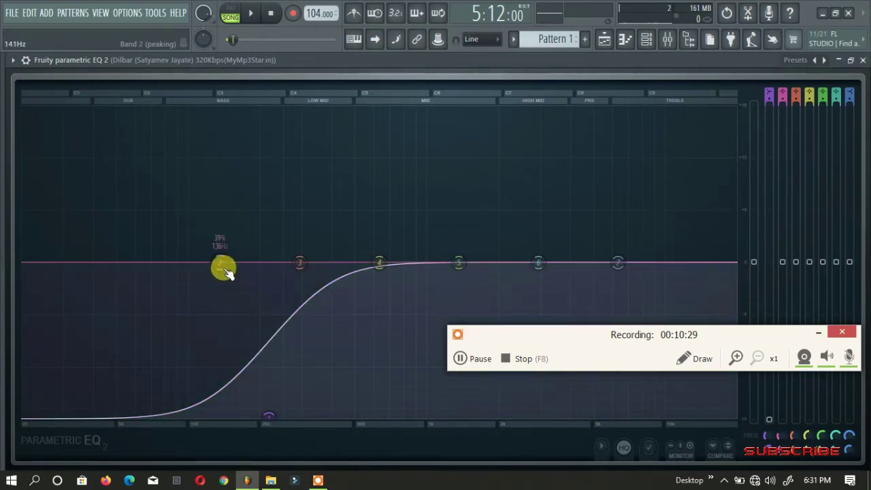
left_click_drag(220, 262, 281, 413)
left_click(617, 261)
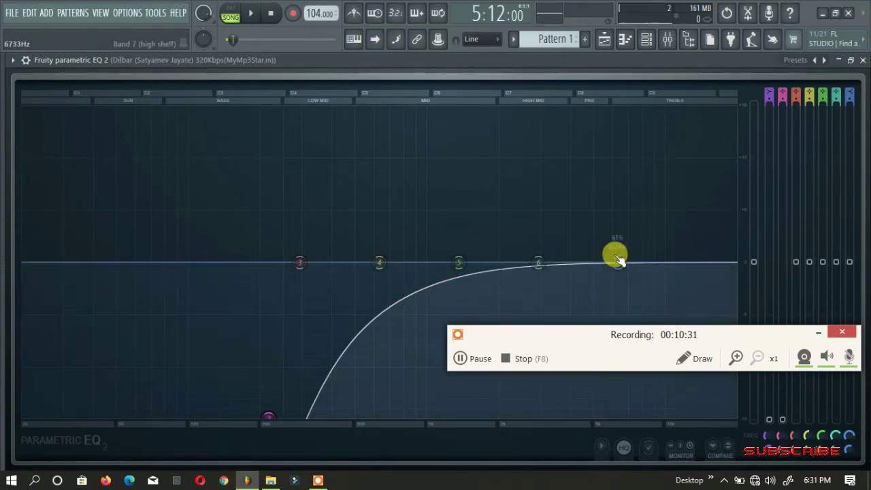
left_click_drag(617, 261, 732, 415)
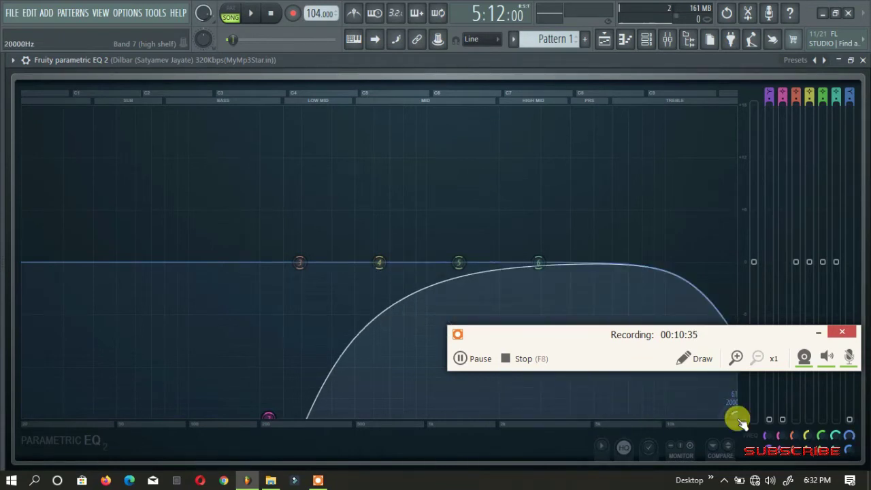
left_click_drag(820, 334, 815, 333)
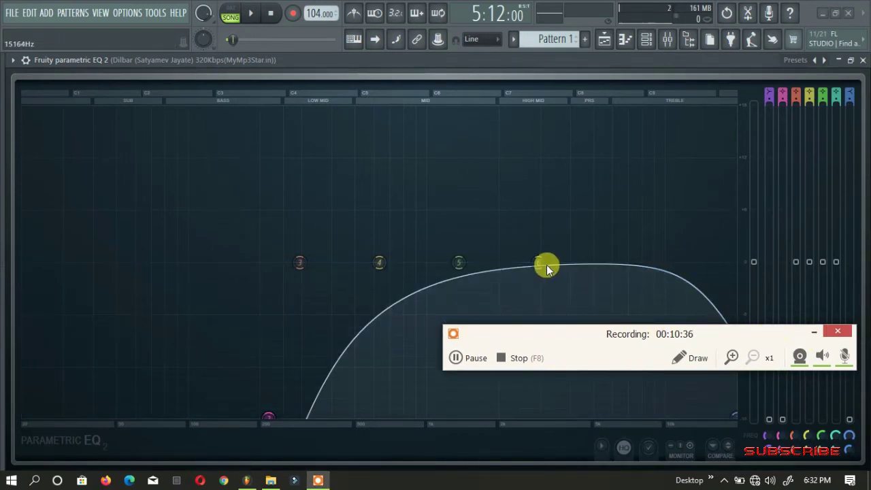
left_click(253, 16)
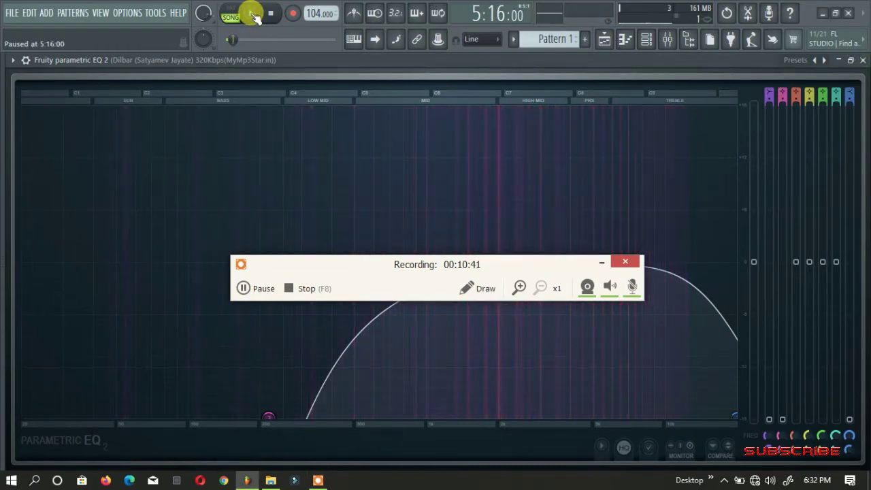
left_click(256, 15)
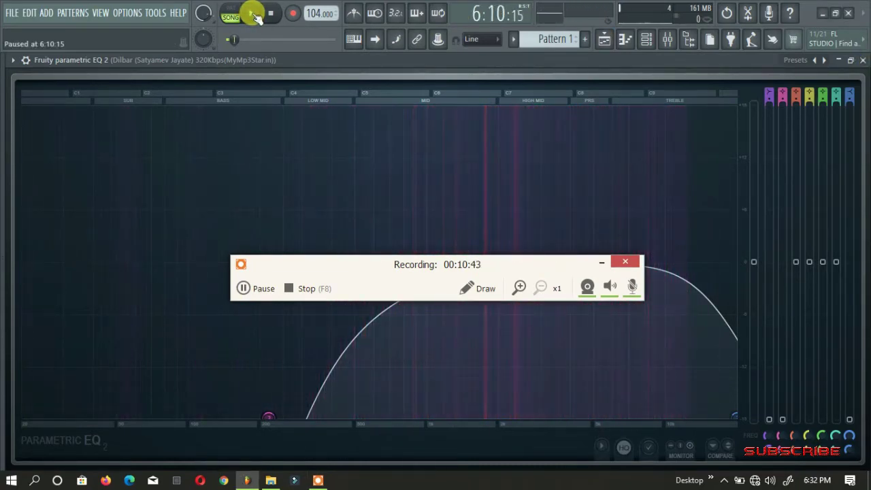
Close the EQ, load Fruity Reeverb 2 into slot 2 of mixer track 6, and move its window clear of the recorder bar
left_click(863, 61)
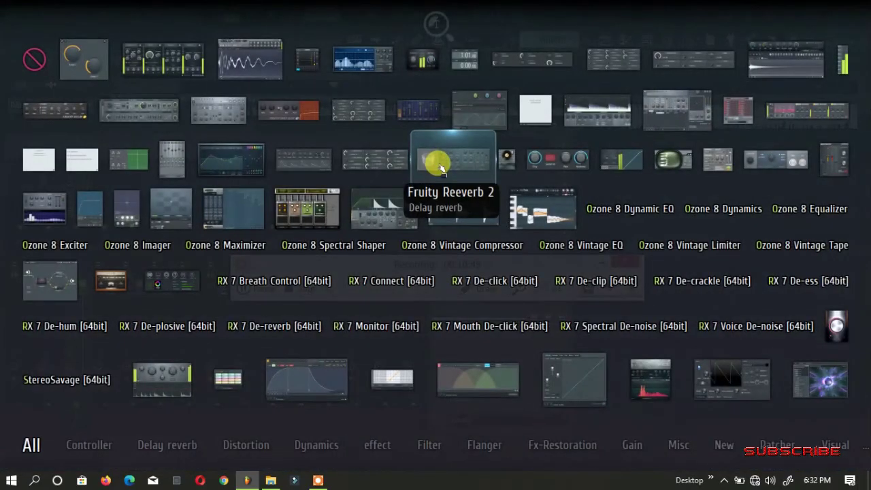
left_click(441, 168)
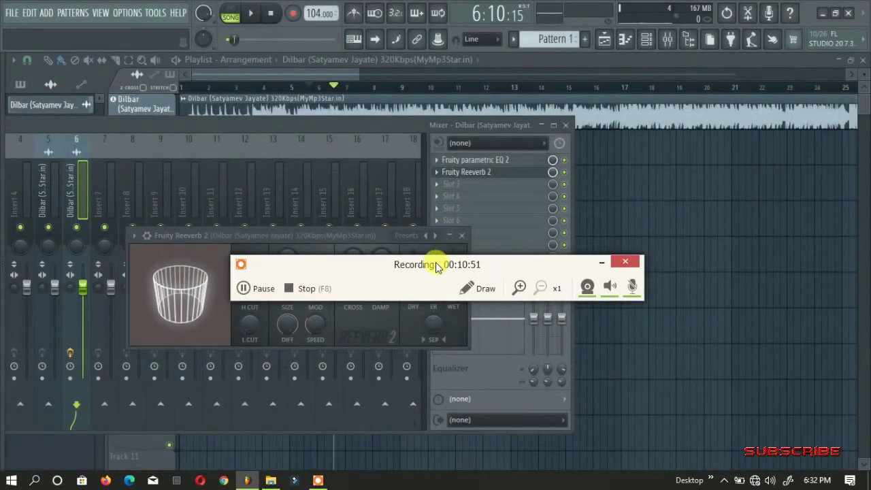
double_click(334, 236)
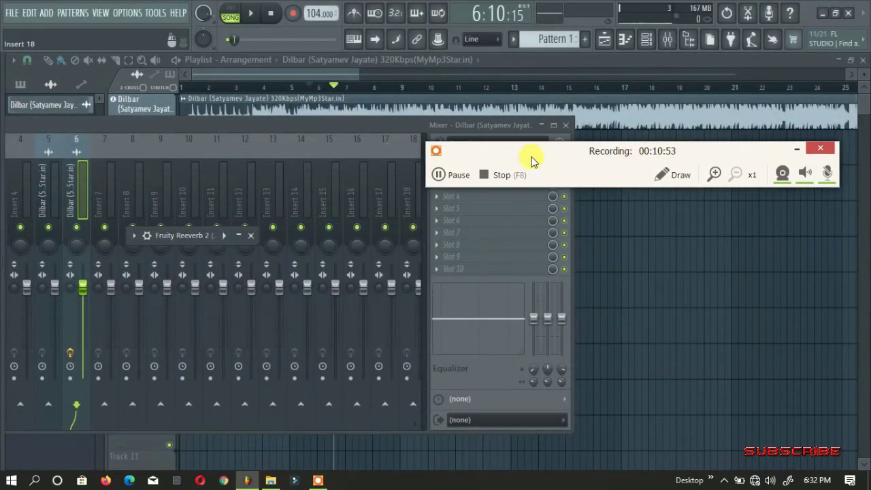
left_click_drag(597, 153, 630, 281)
double_click(197, 237)
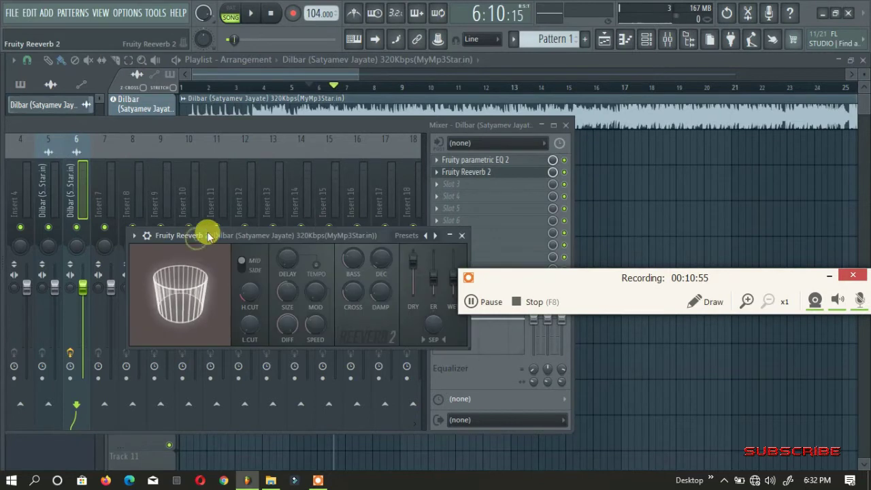
left_click_drag(210, 229, 249, 140)
Try out Fruity Reeverb 2's early reflection level and decay, and reset both controls to their defaults
left_click_drag(407, 187, 407, 178)
right_click(408, 175)
left_click(428, 187)
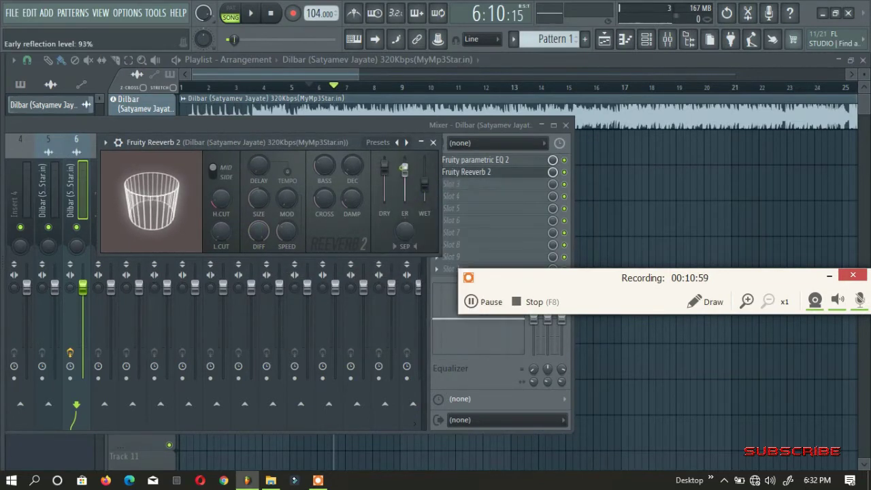
left_click_drag(352, 164, 422, 326)
right_click(351, 165)
left_click(363, 169)
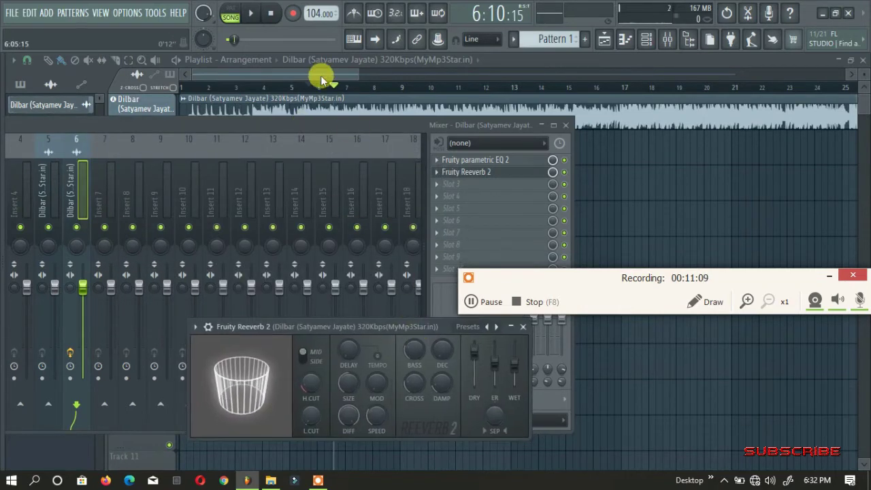
Return to the playlist and audition the Dilbar clip around bars 4 to 5
left_click(321, 75)
scroll(269, 87, "up", 3)
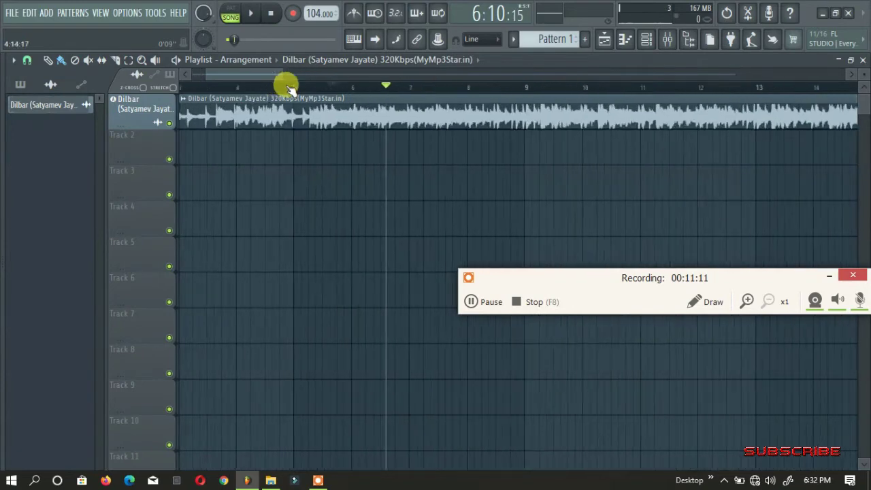
left_click(226, 83)
key("space")
scroll(232, 85, "down", 2)
left_click_drag(230, 85, 305, 84)
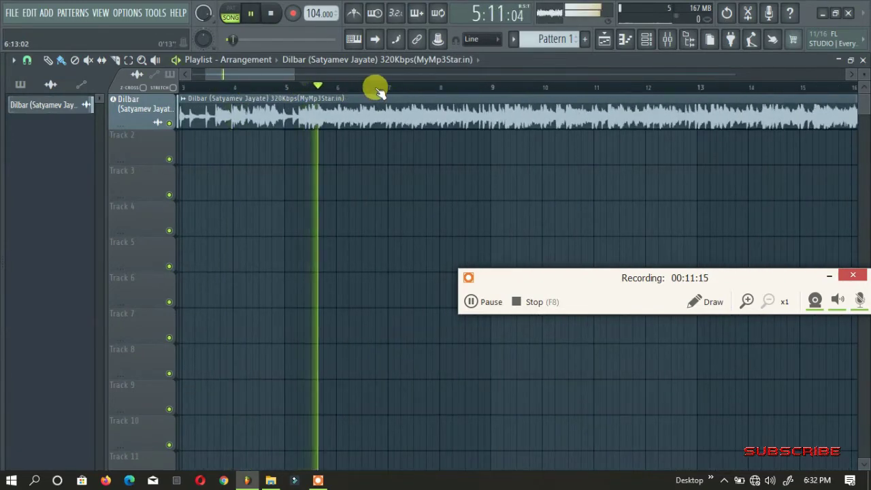
key("space")
scroll(331, 79, "up", 2)
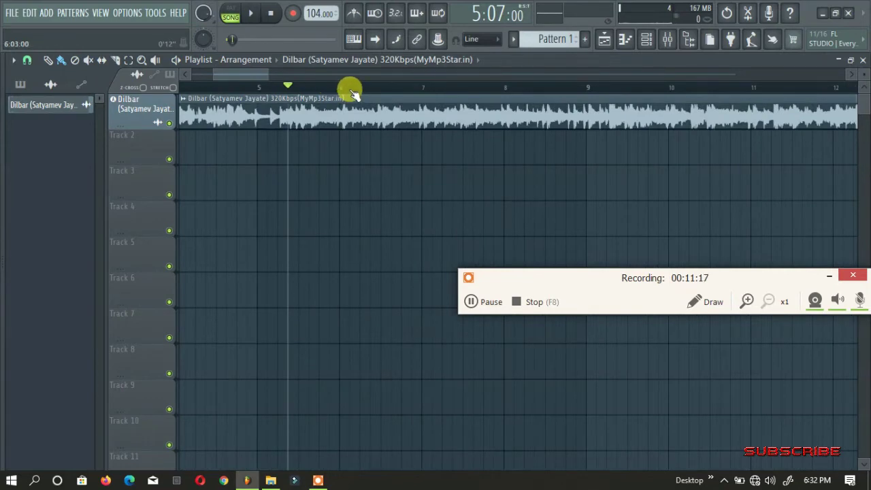
scroll(352, 92, "down", 1)
Load Fruity Parametric EQ into slot 3 of Dilbar mixer track 6, set bands 1 and 7 to minimum, and lower bands 2 and 6
left_click(668, 38)
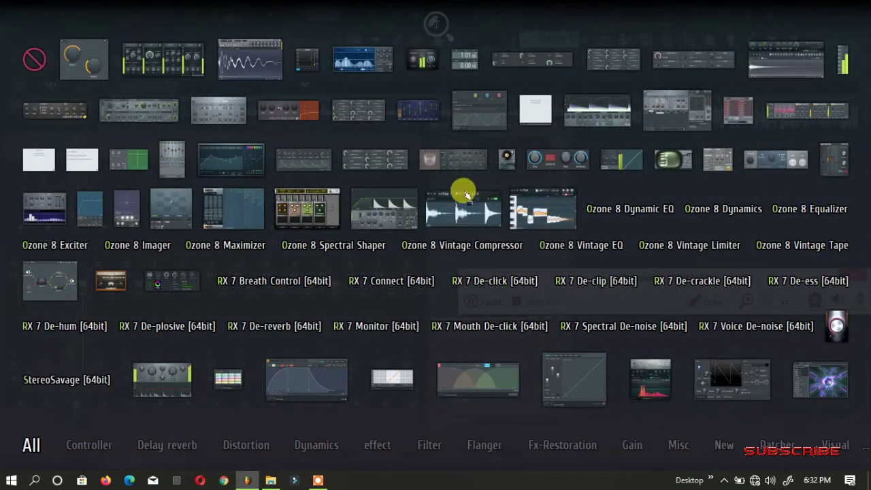
left_click(173, 160)
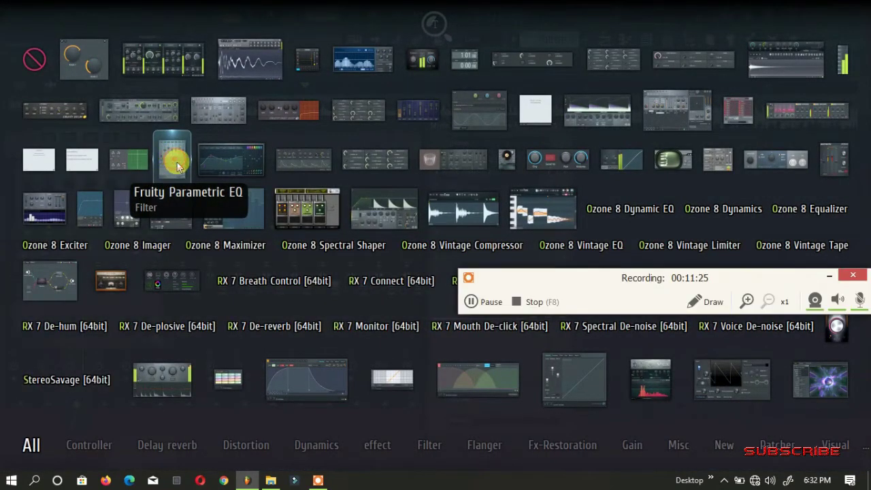
right_click(177, 166)
left_click(397, 122)
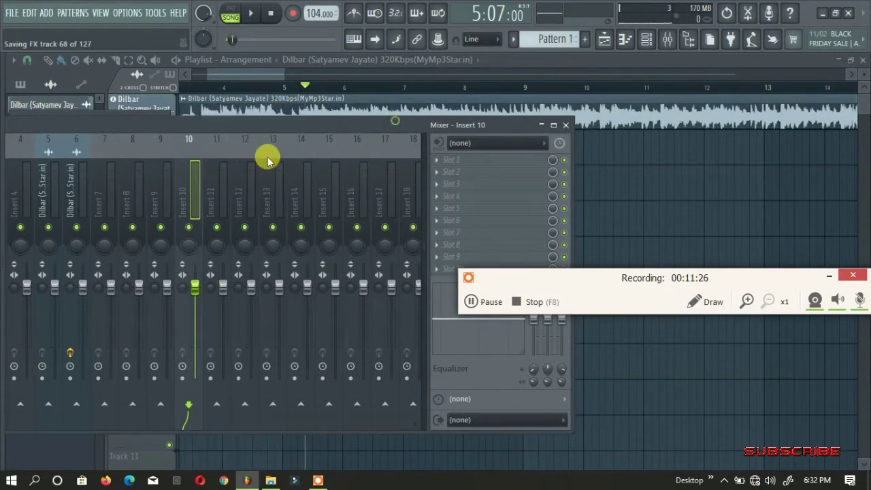
left_click_drag(256, 130, 465, 111)
left_click(286, 173)
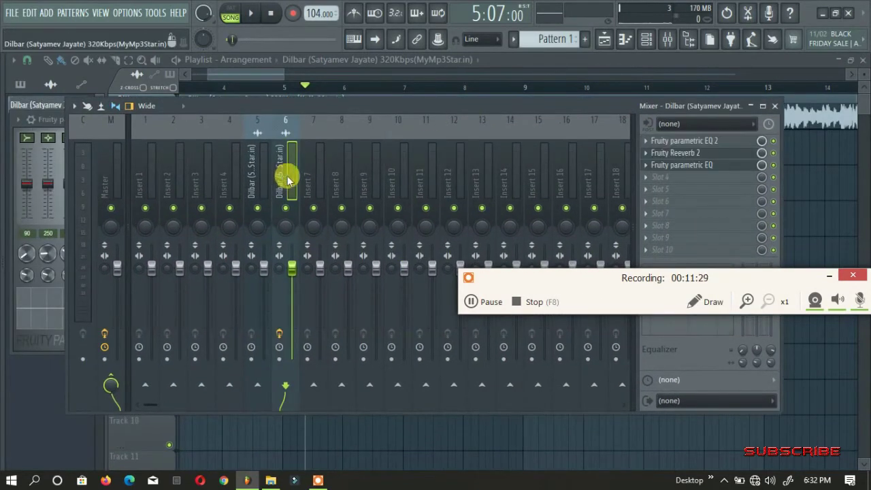
left_click(684, 166)
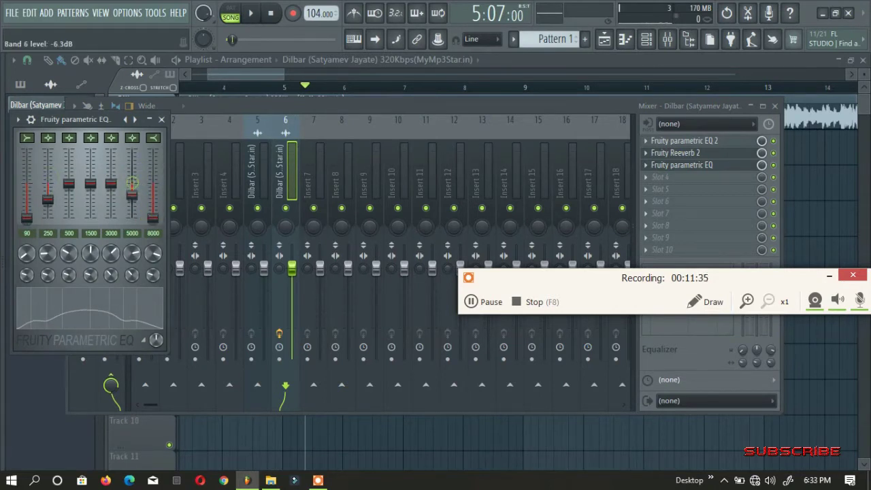
left_click(30, 216)
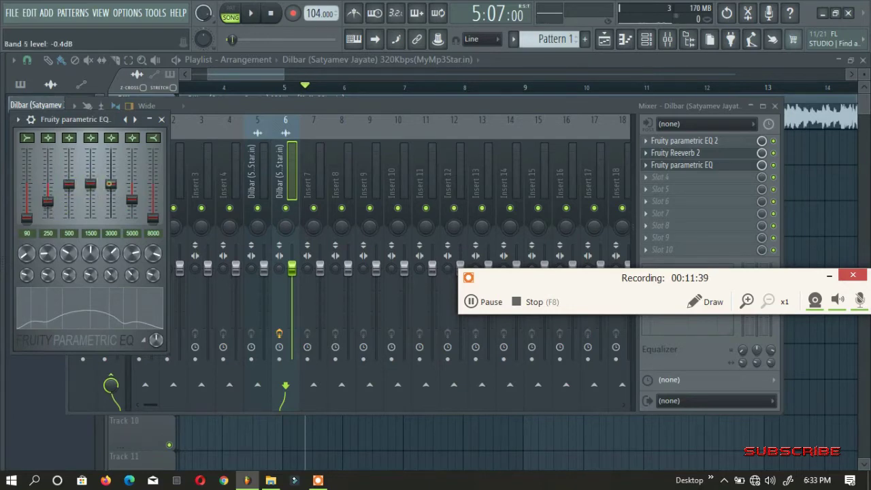
Mute the Dilbar playlist track, enable the metronome and play from bar 6 to hear the click on its own
left_click(250, 76)
left_click_drag(250, 76, 292, 82)
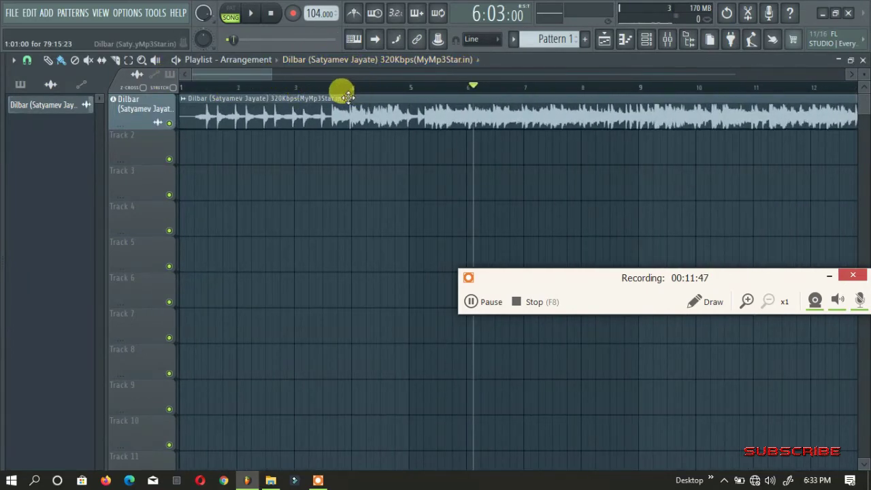
left_click_drag(350, 100, 176, 106)
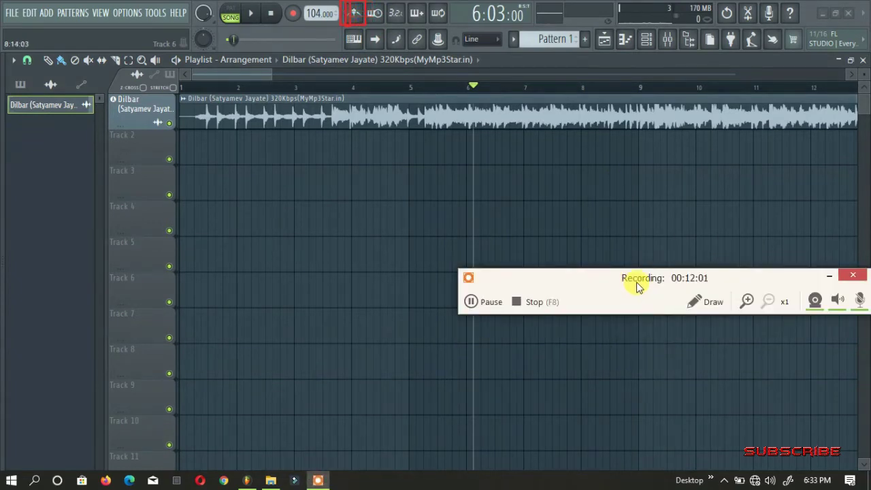
left_click_drag(634, 267, 626, 302)
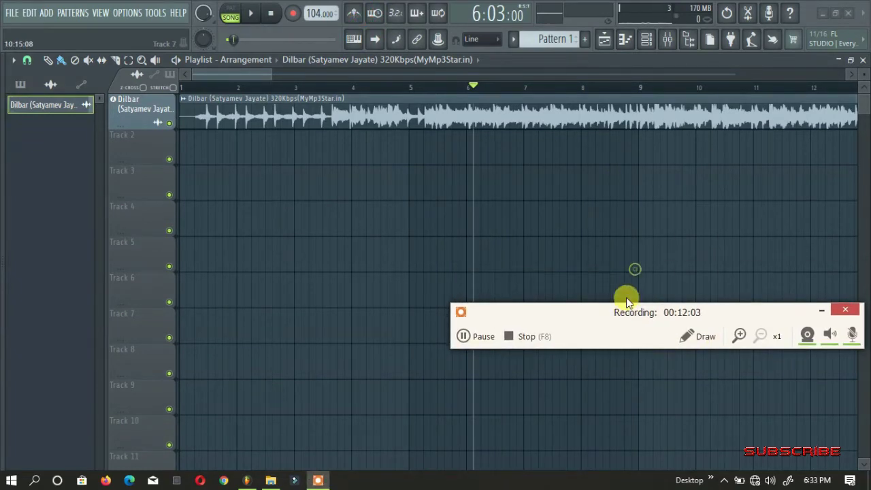
left_click(354, 16)
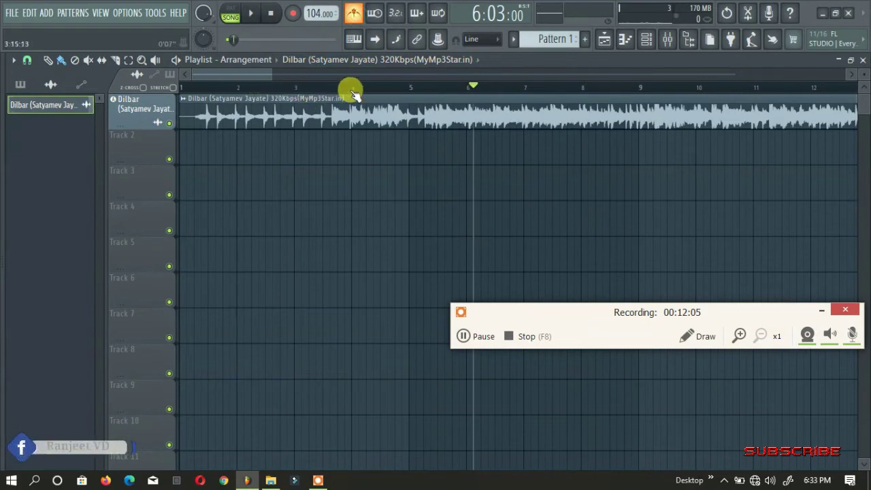
left_click(169, 122)
left_click(251, 13)
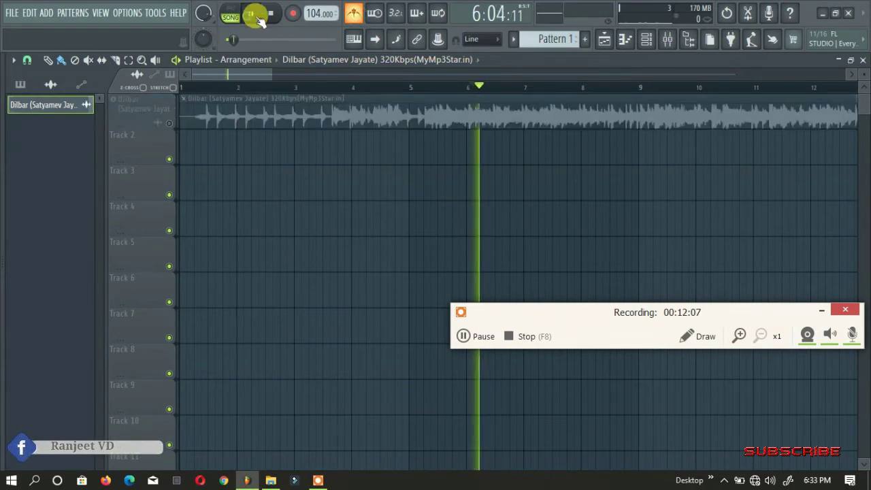
scroll(331, 77, "down", 2)
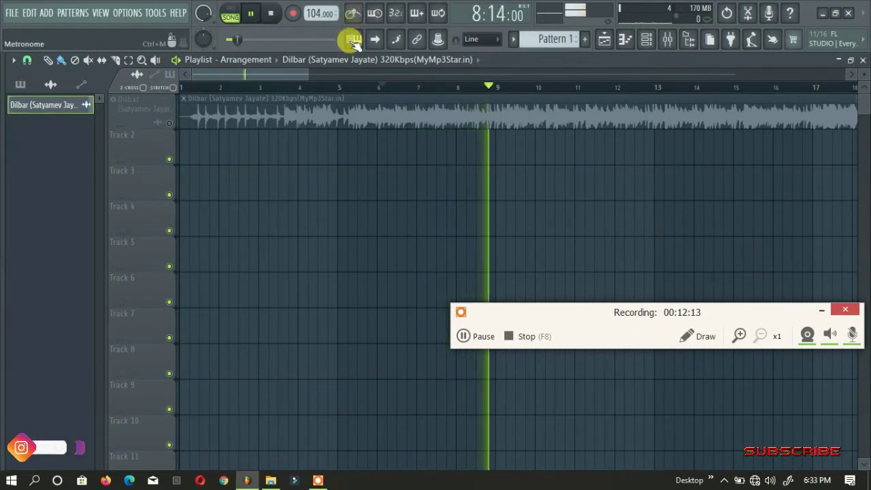
key("space")
Examine closely how the Dilbar waveform's beats line up with the bar 4 grid line
scroll(303, 88, "up", 2)
scroll(303, 89, "up", 4)
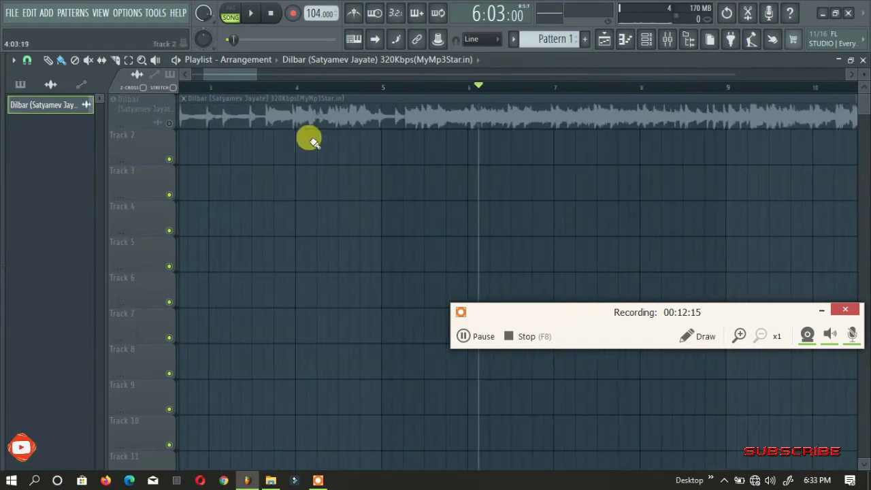
scroll(303, 88, "up", 3)
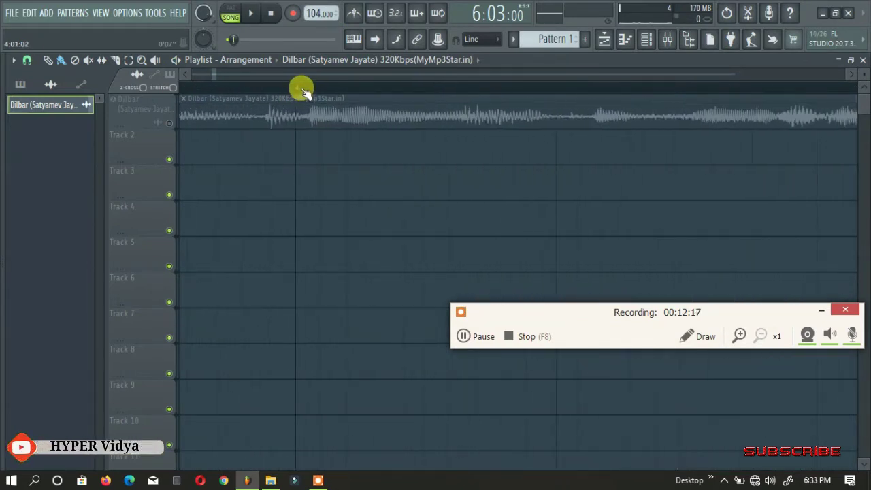
left_click(293, 147)
right_click(294, 144)
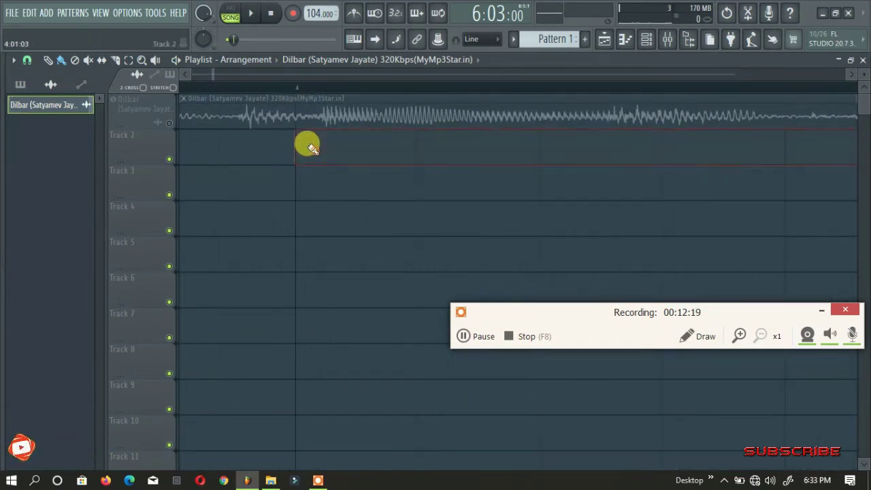
scroll(297, 85, "up", 2)
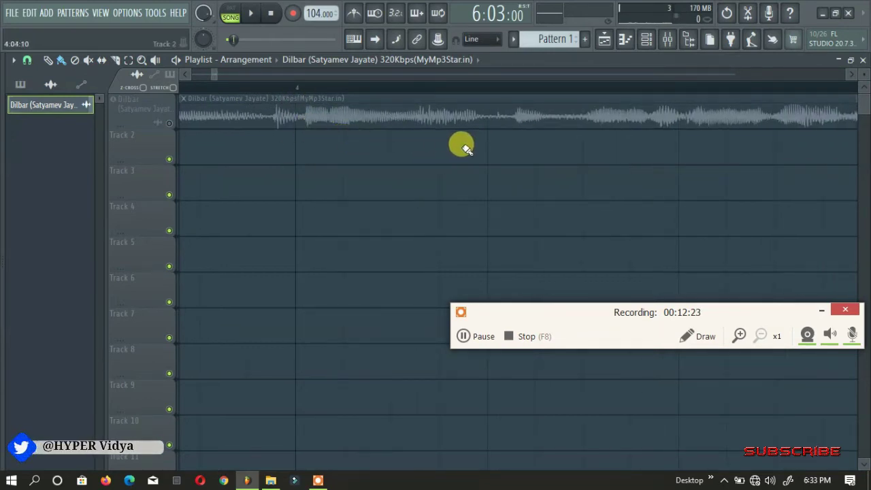
scroll(332, 86, "up", 2)
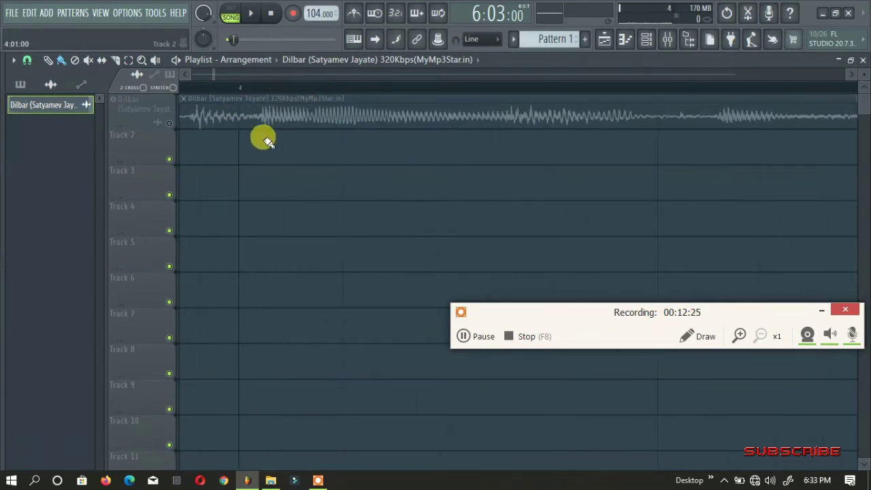
scroll(379, 87, "down", 3)
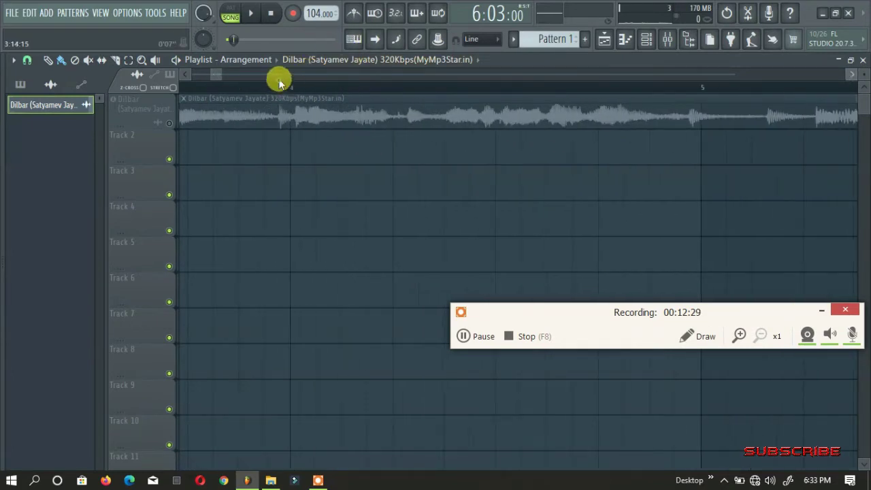
Turn on the metronome and listen to its beats repeatedly from just before bar 4
left_click(262, 85)
left_click(353, 13)
left_click(250, 13)
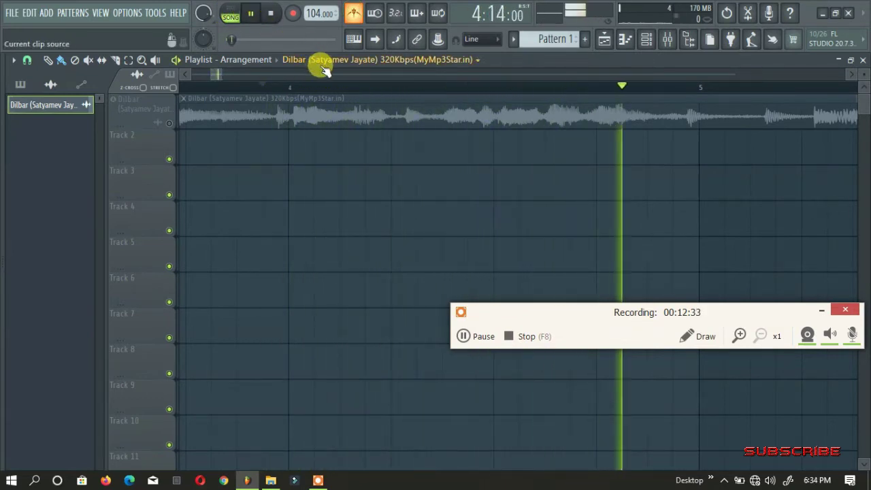
key("space")
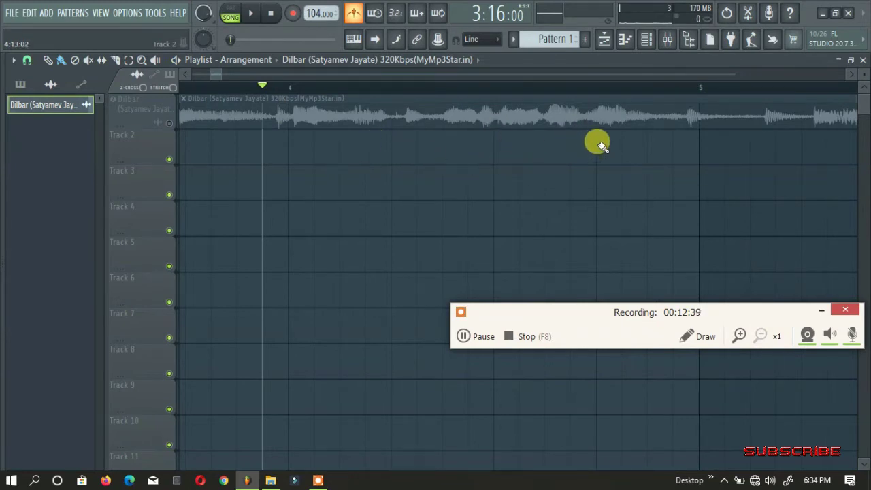
key("space")
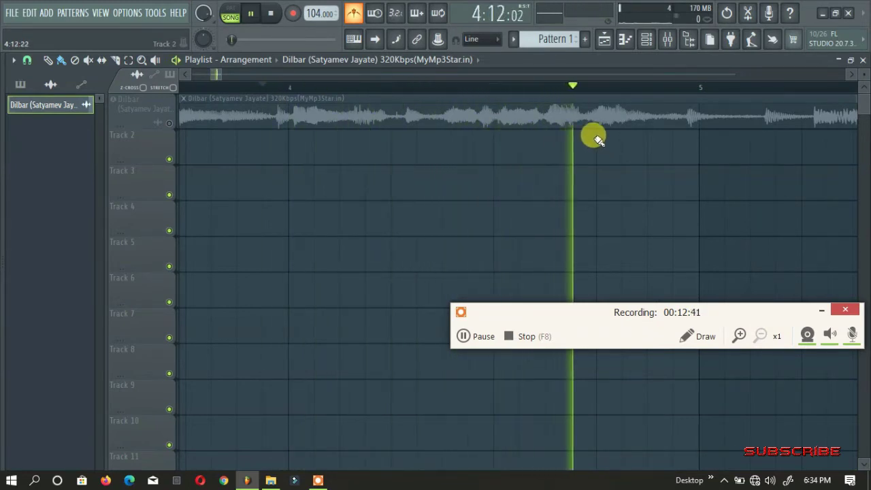
key("space")
left_click(237, 87)
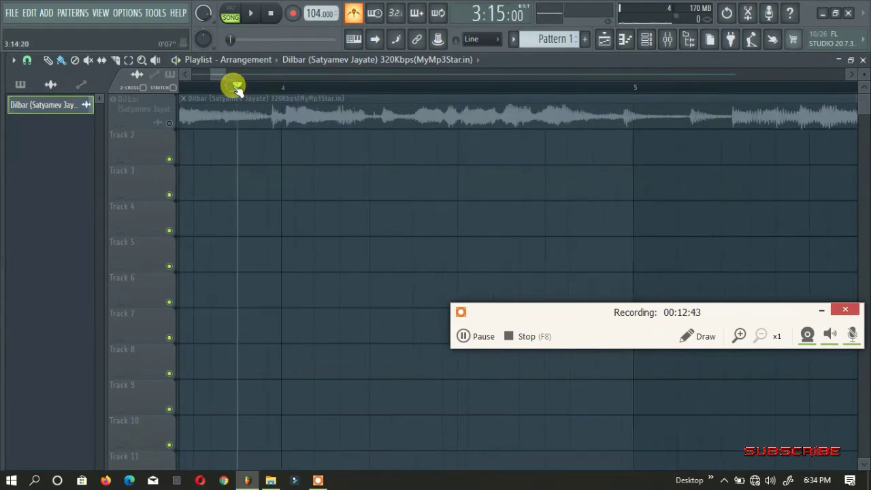
scroll(236, 86, "down", 2)
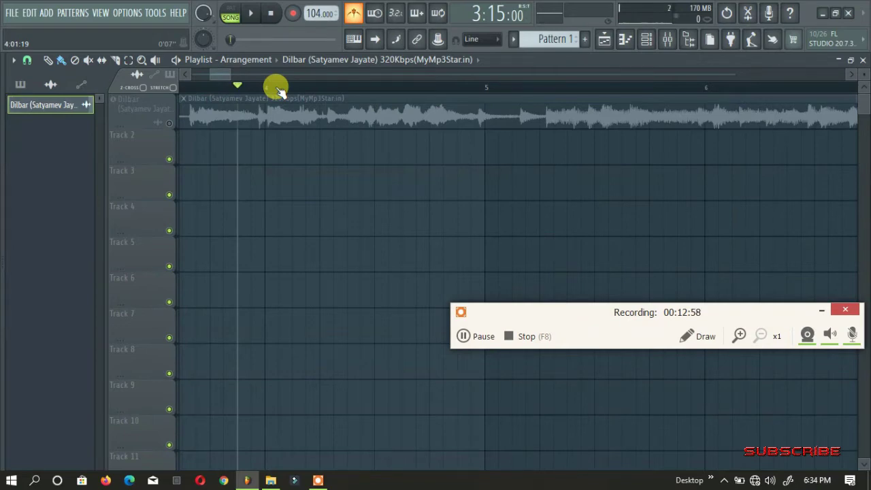
Unmute the Dilbar playlist track and play it with the metronome from the middle of bar 3
left_click(168, 122)
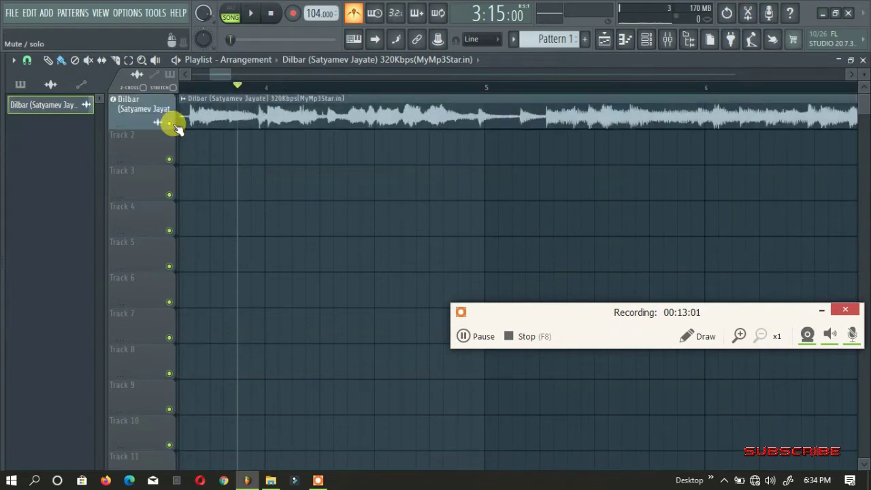
scroll(233, 85, "down", 5)
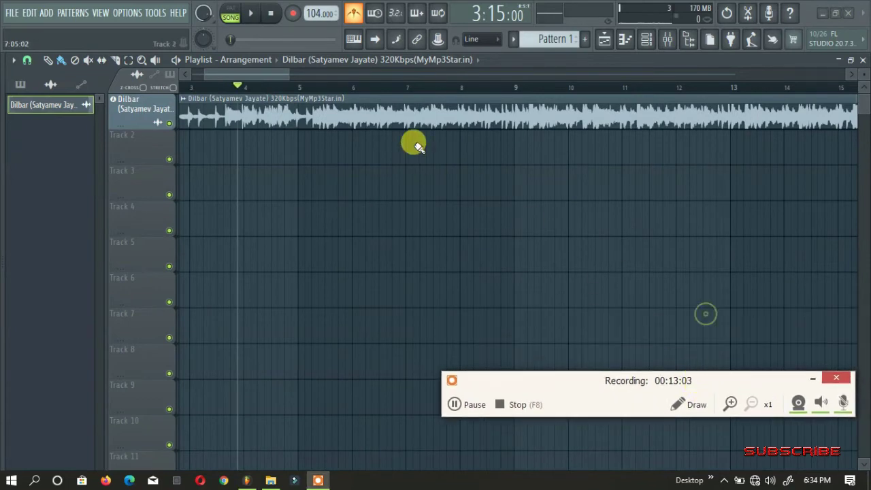
scroll(340, 86, "down", 3)
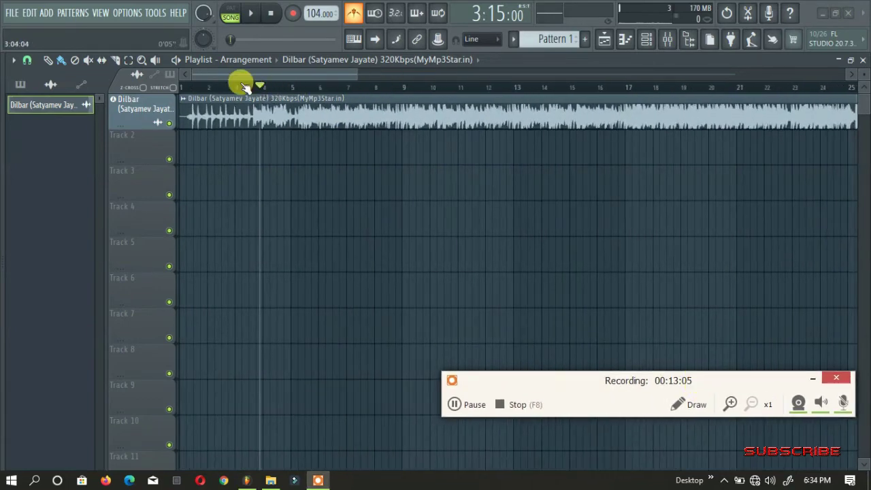
scroll(255, 87, "up", 4)
scroll(264, 87, "down", 1)
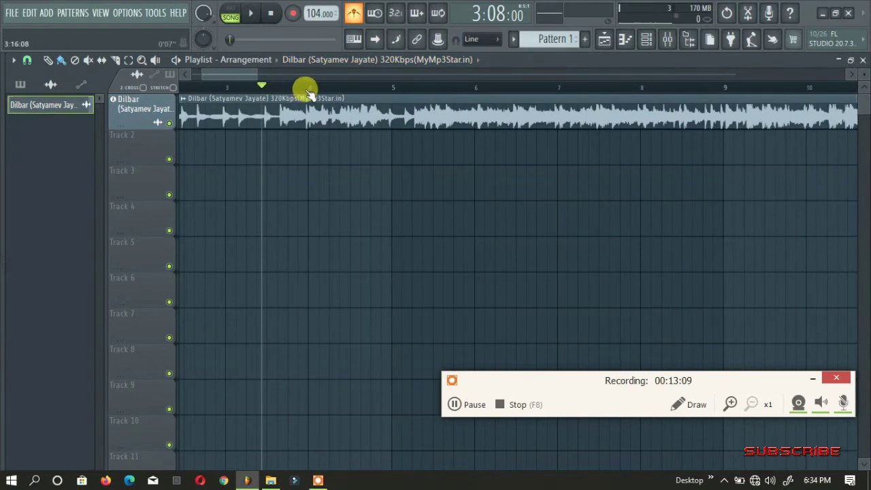
key("space")
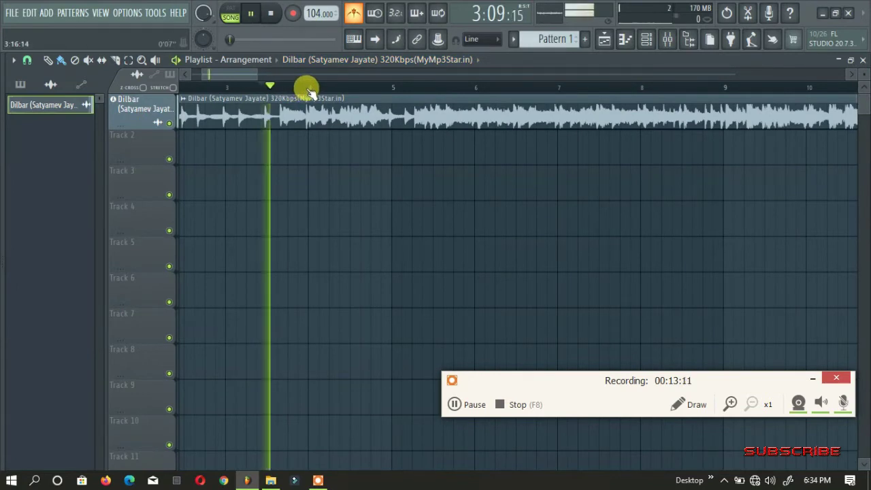
scroll(313, 89, "down", 1)
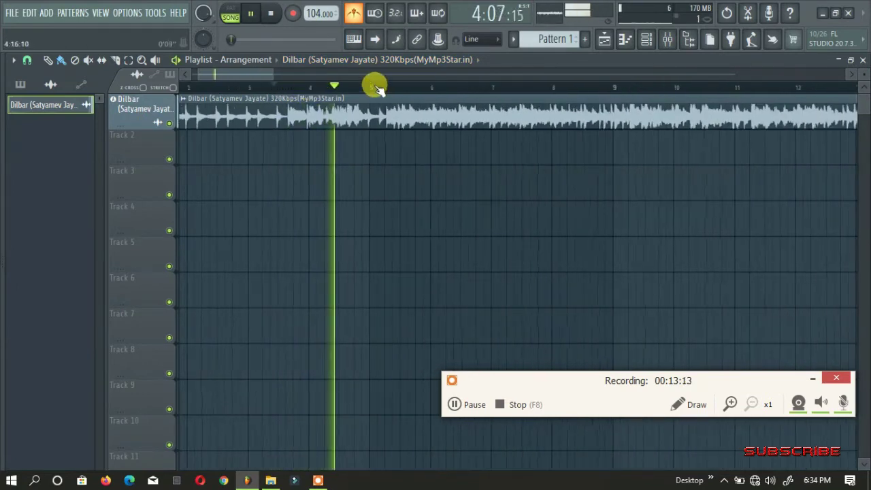
Replay the song with the metronome from 4:14:00 to compare its beats with the click
key("space")
left_click(355, 87)
key("space")
scroll(420, 96, "up", 1)
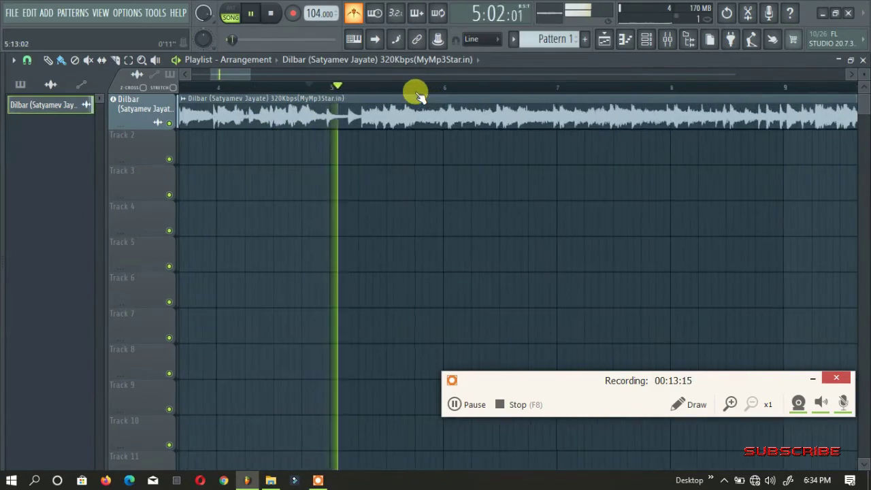
key("space")
key("space")
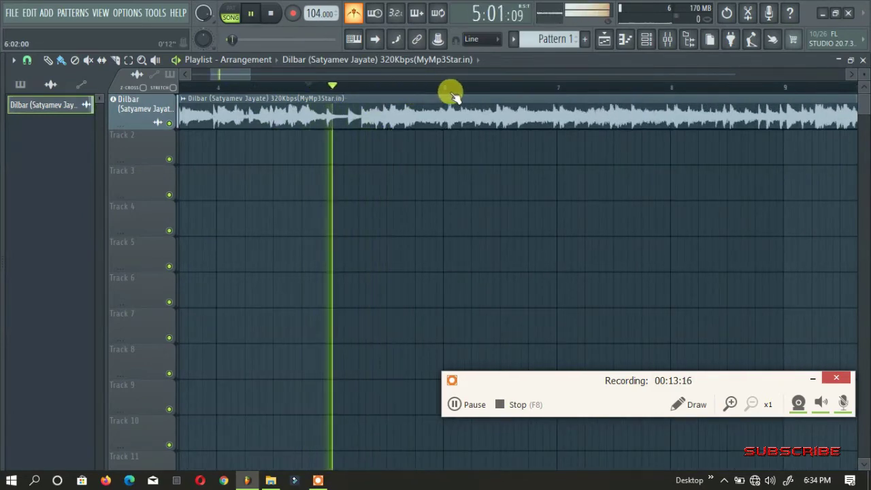
Open the Dilbar clip's channel settings, try a lower channel volume and stop playback
double_click(438, 108)
left_click_drag(524, 123, 525, 153)
key("space")
right_click(525, 121)
left_click(521, 101)
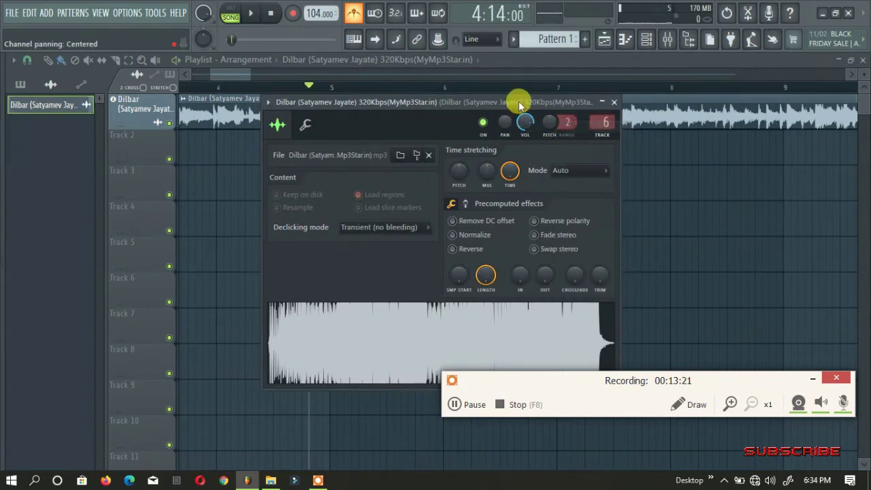
Try the Resample time-stretching mode on the Dilbar clip and play it from 4:14:00
left_click_drag(521, 101, 495, 85)
left_click(565, 155)
left_click(544, 179)
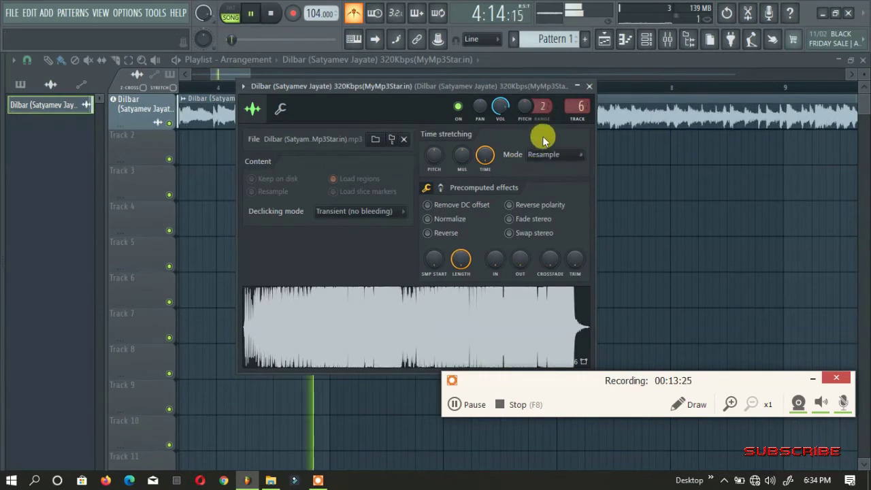
key("space")
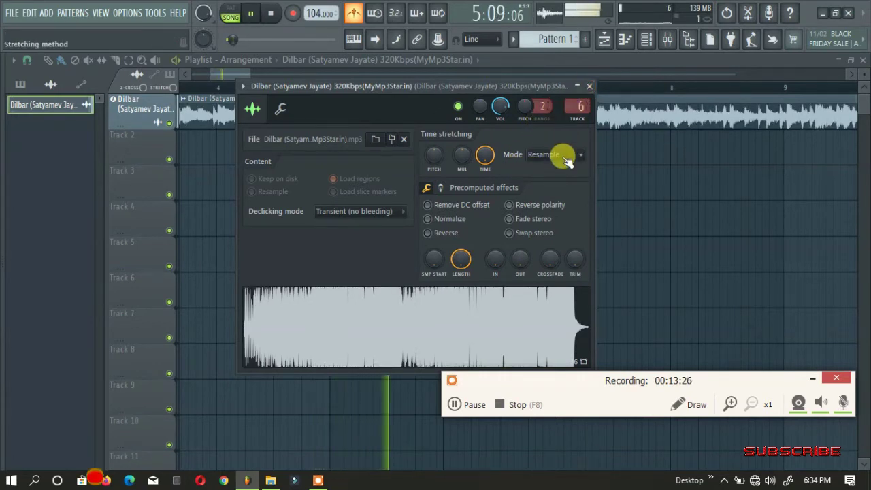
key("space")
Set the Dilbar clip's time-stretching mode to e3 generic, play the result and return to the playlist
left_click(565, 156)
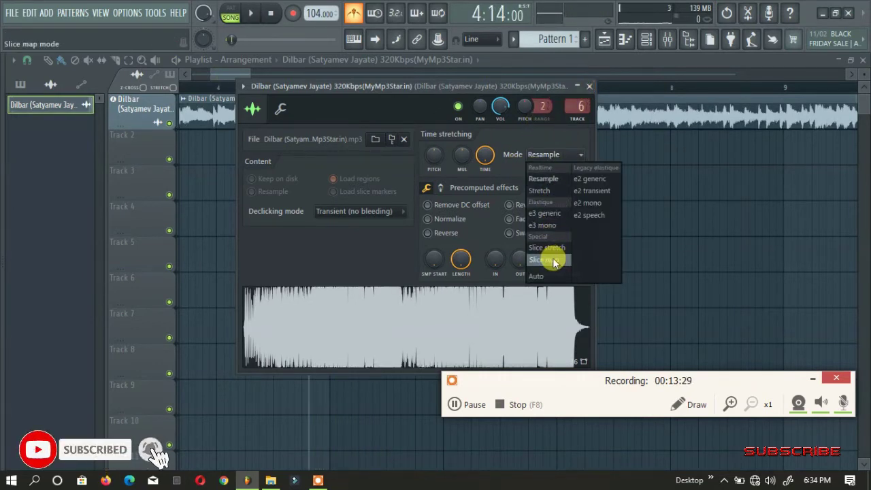
left_click(547, 213)
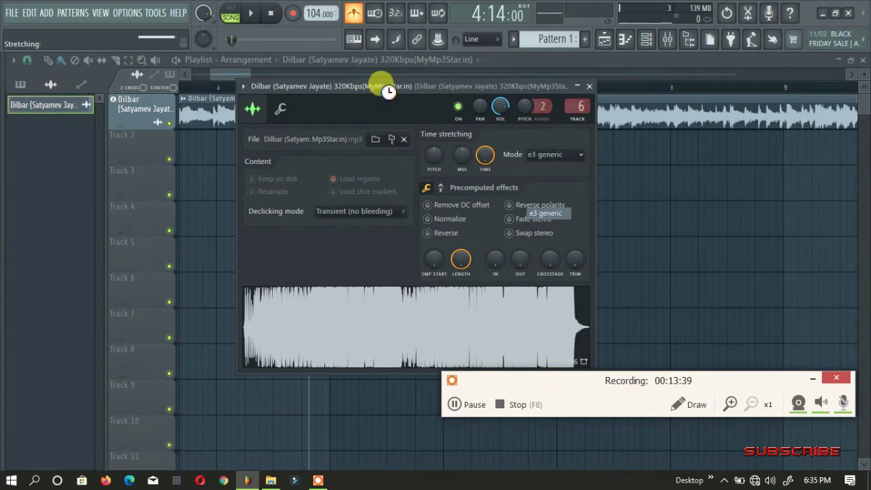
key("space")
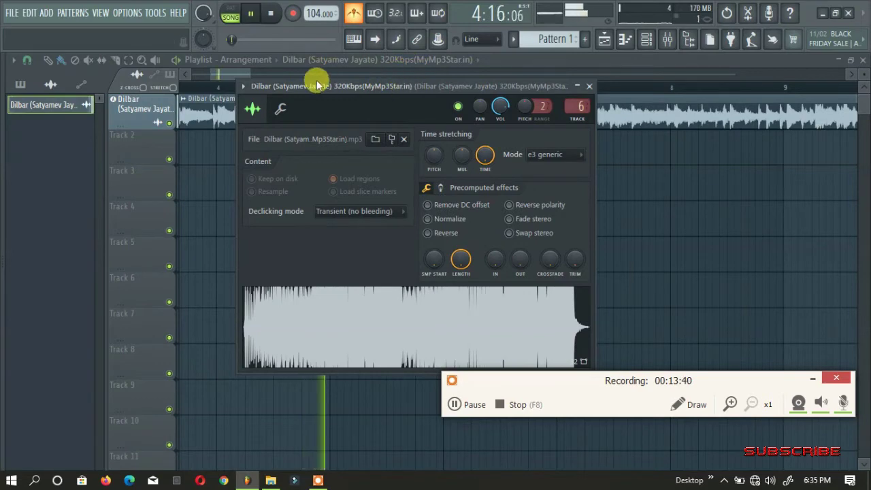
left_click(230, 77)
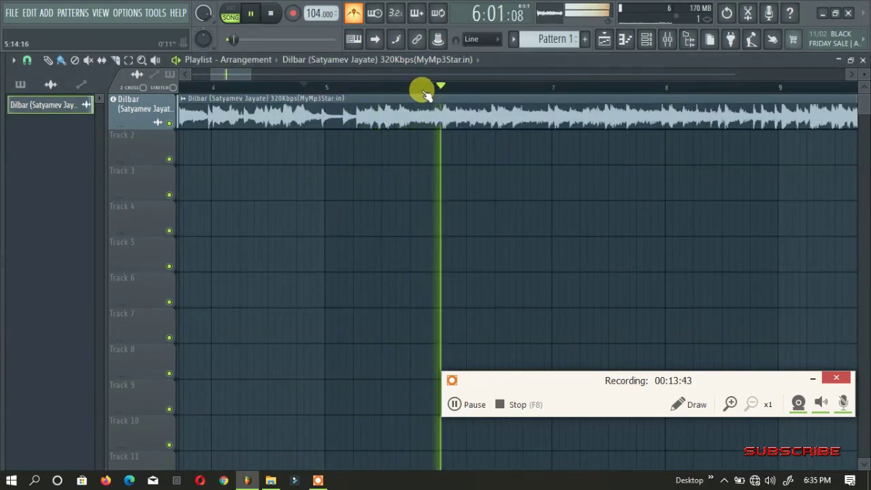
Replay the song with the metronome from 5:05:00, 3:10:00 and 5:03:00 to compare its beats with the click
left_click(373, 87)
scroll(371, 88, "up", 2)
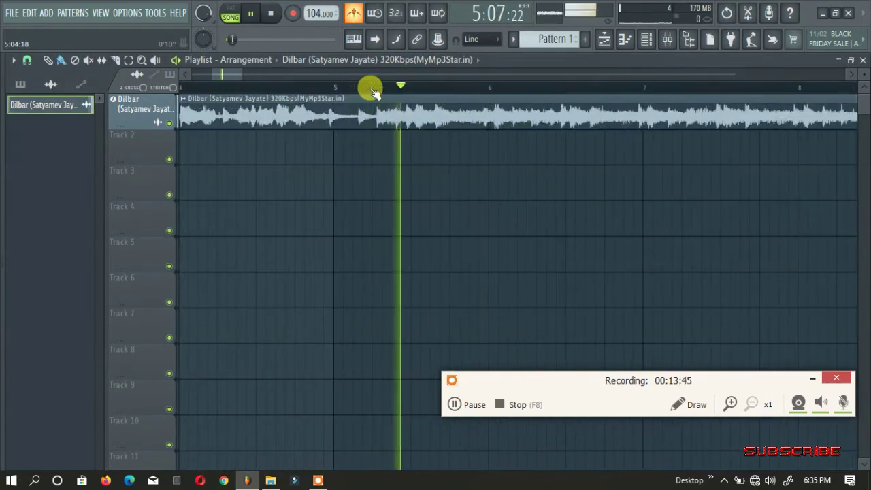
scroll(373, 89, "down", 2)
key("space")
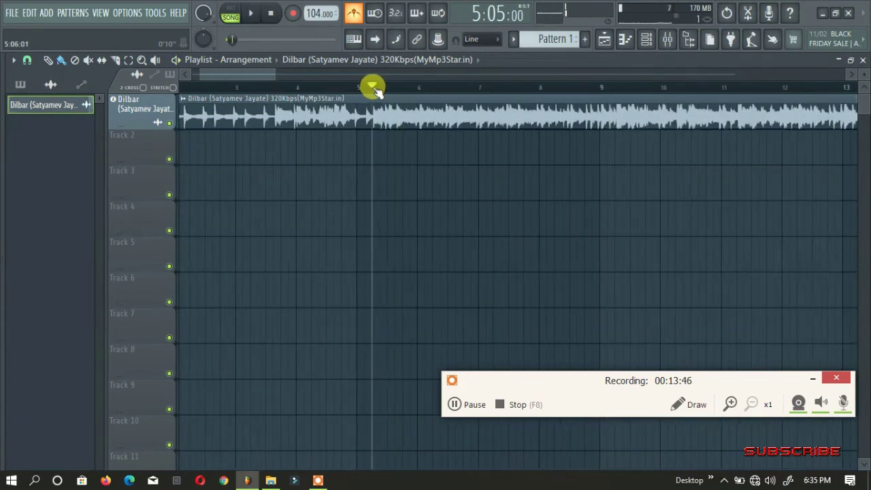
left_click(271, 88)
key("space")
key("space")
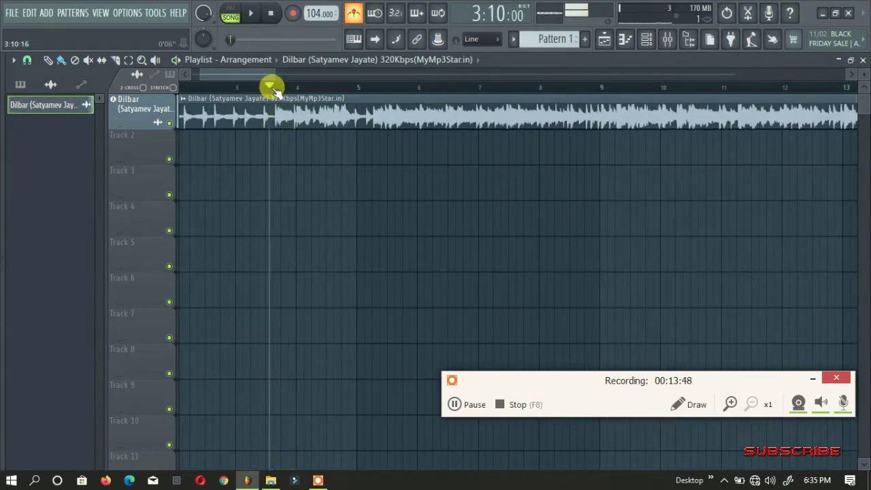
left_click(366, 87)
key("space")
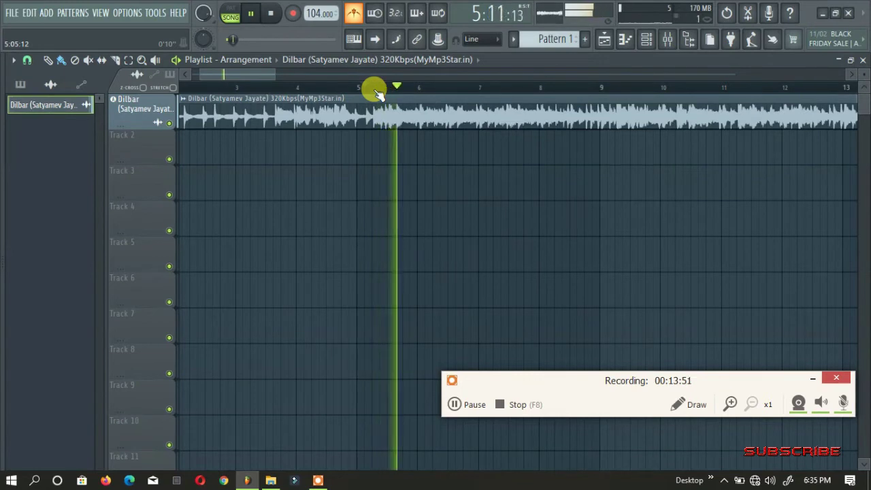
key("space")
Examine how the beats in the Dilbar waveform line up with the grid lines around bars 5 and 6
scroll(427, 92, "up", 3)
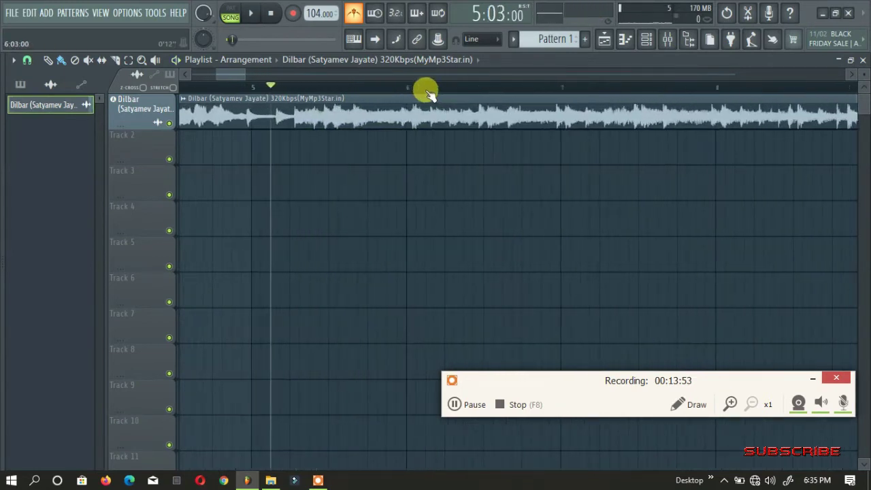
scroll(427, 92, "up", 2)
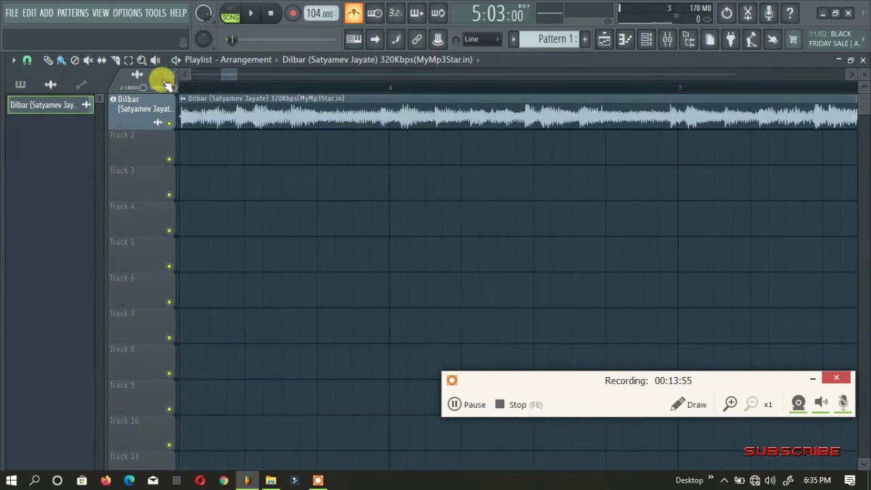
left_click_drag(418, 117, 431, 97)
scroll(422, 94, "down", 8)
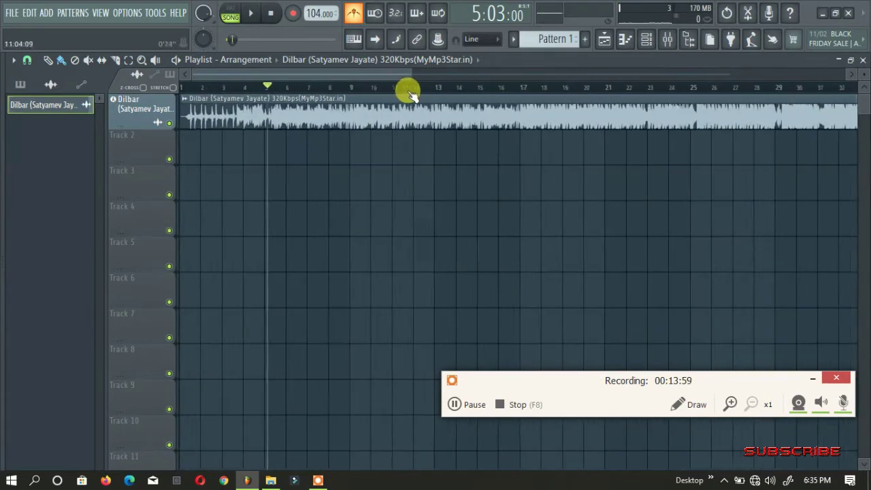
left_click_drag(327, 111, 241, 88)
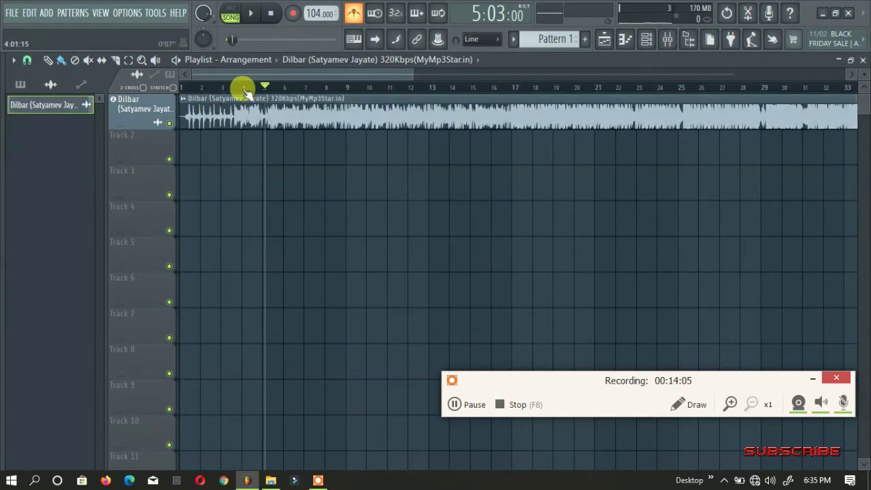
scroll(252, 88, "up", 5)
scroll(314, 92, "up", 3)
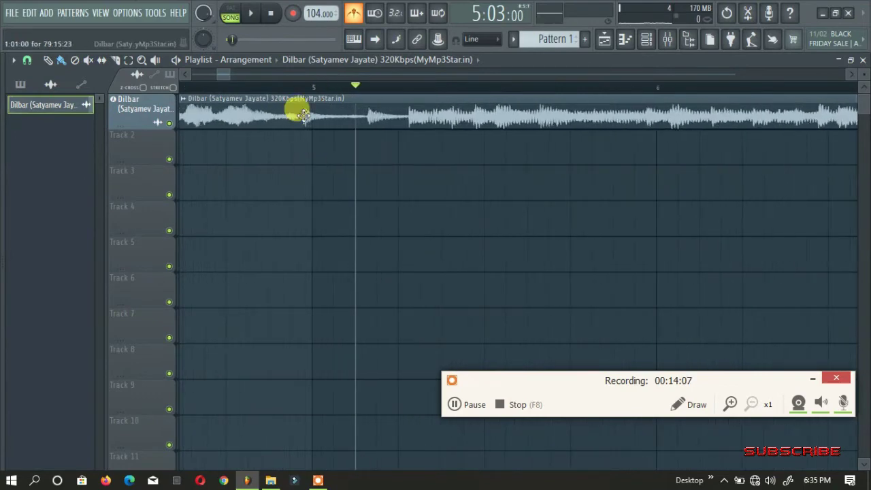
scroll(370, 83, "down", 4)
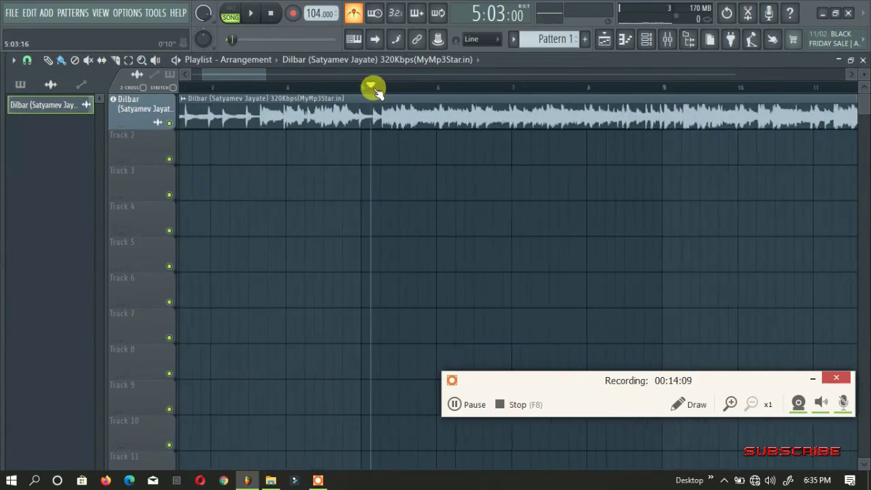
Move the Dilbar clip along the playlist to start at 3:07:00, bringing its first strong beat close to bar 6
left_click_drag(355, 107, 472, 101)
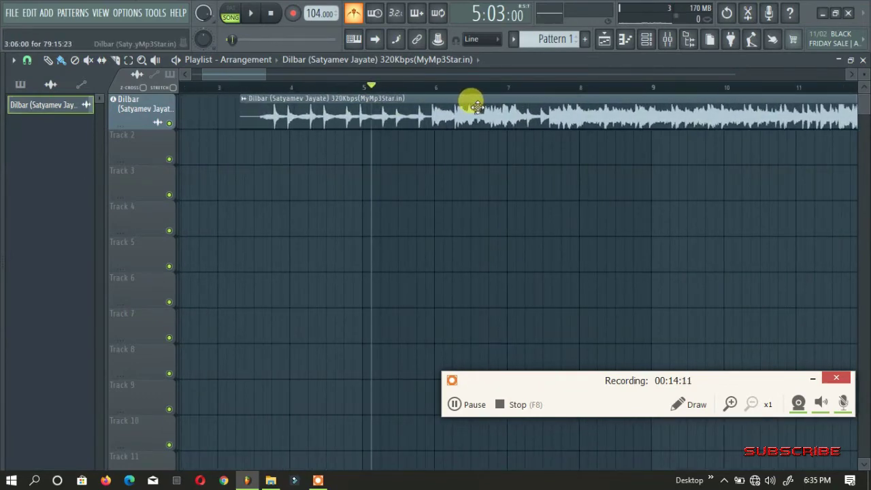
scroll(438, 88, "up", 3)
scroll(439, 87, "up", 4)
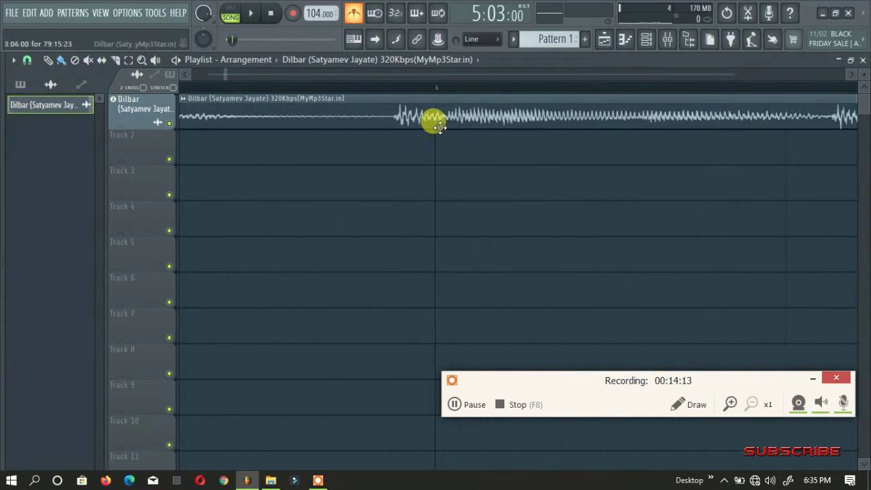
left_click_drag(495, 115, 499, 117)
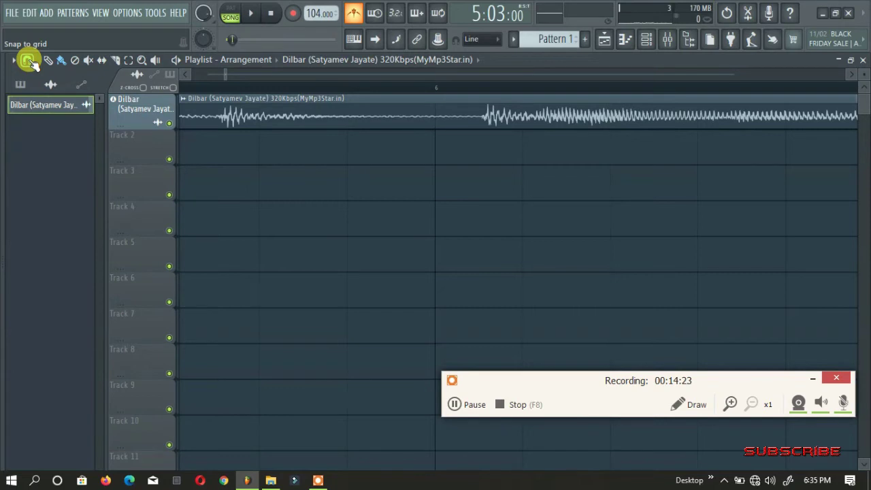
Set grid snapping to (none) and shift the Dilbar clip to start at 3:06:10, with its strong beat on the bar 6 line
left_click(29, 61)
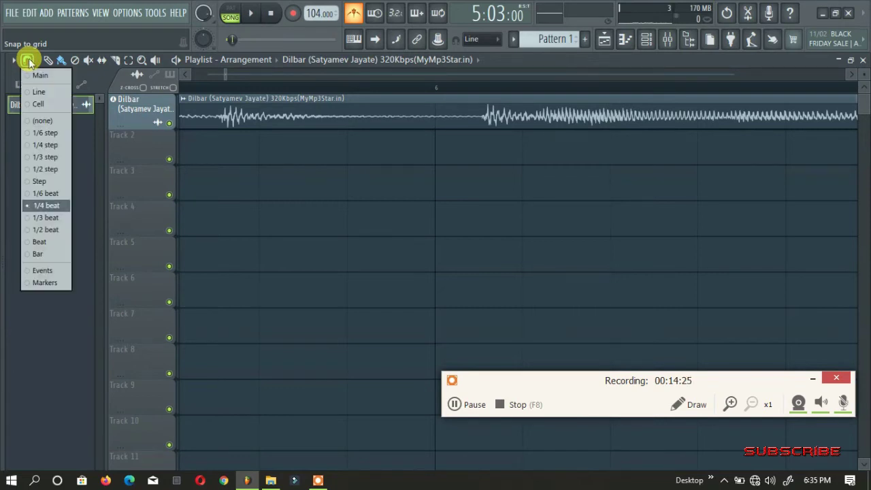
left_click(49, 122)
scroll(279, 99, "down", 3)
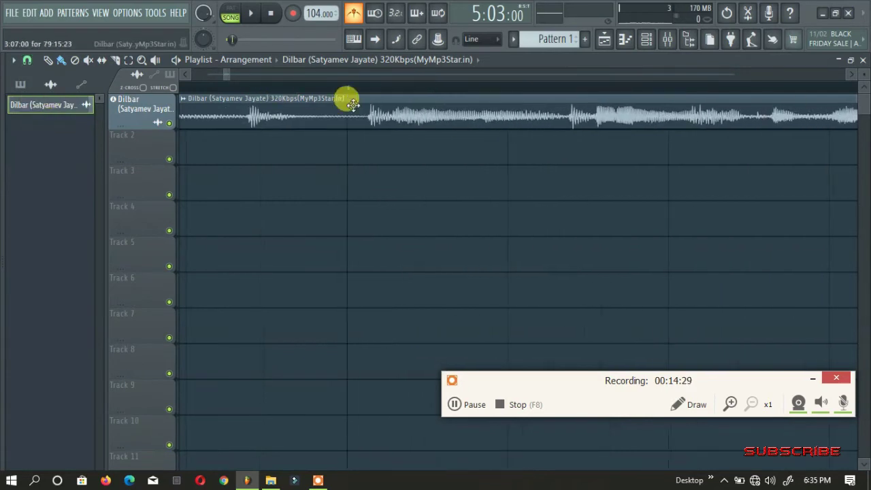
left_click_drag(404, 111, 379, 103)
scroll(373, 90, "down", 3)
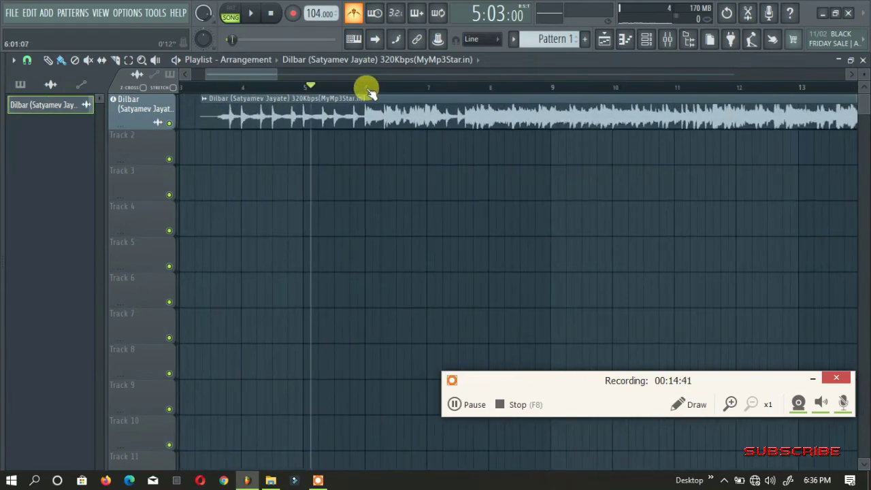
Play the realigned song with the metronome from 5:03:00 and 7:05:00 to check its beats against the click
scroll(367, 91, "up", 3)
key("space")
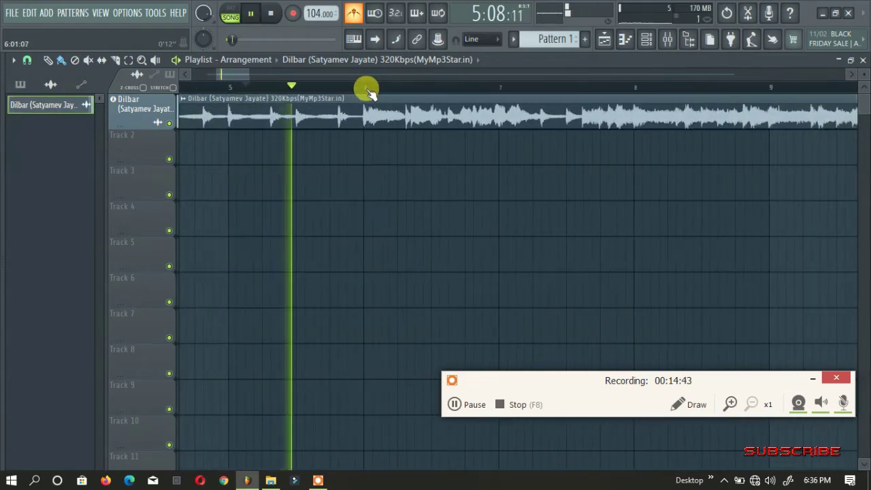
key("space")
key("space")
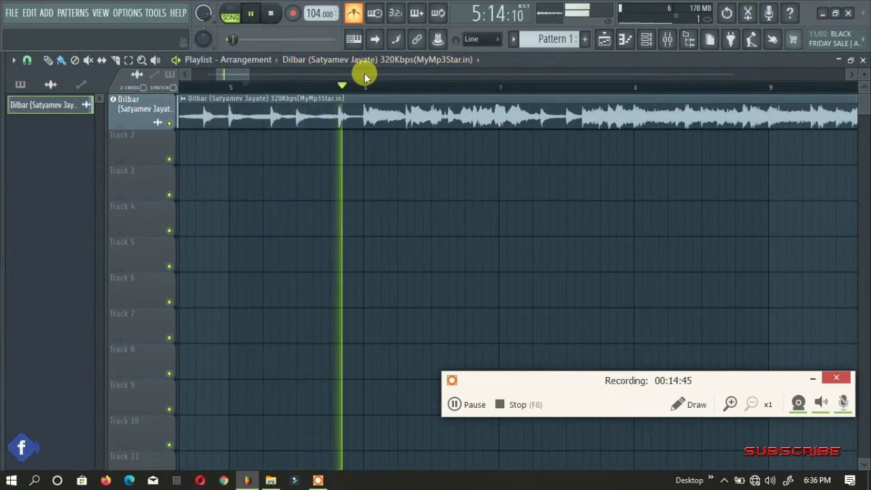
scroll(371, 91, "down", 2)
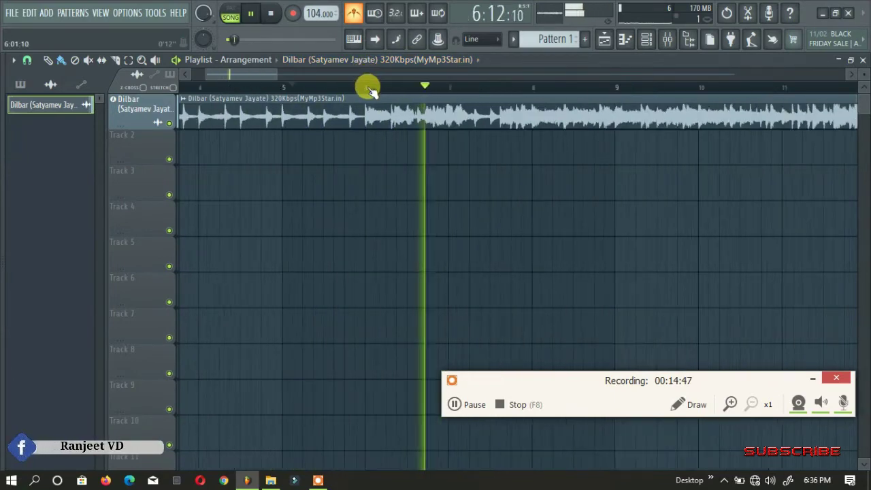
scroll(521, 87, "up", 3)
left_click(350, 84)
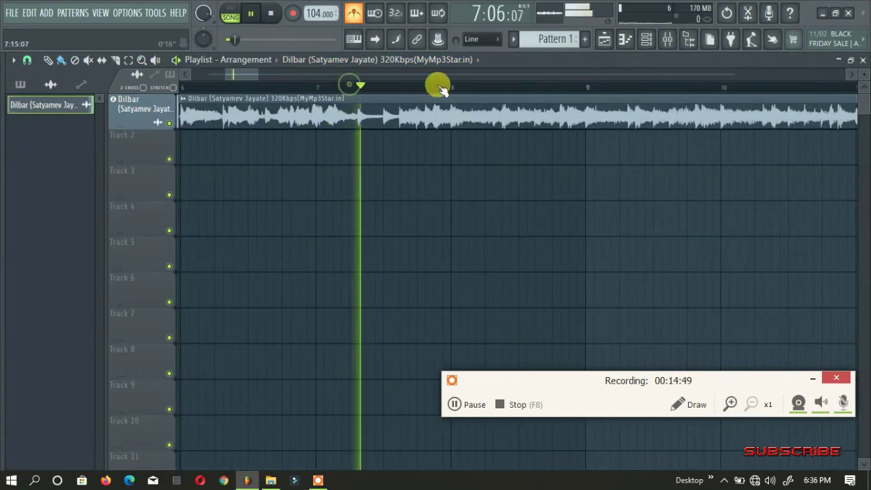
scroll(439, 88, "up", 2)
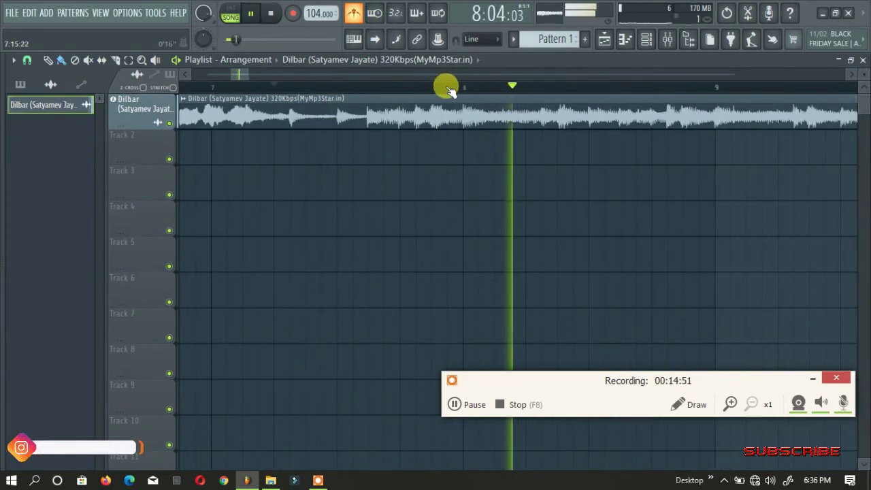
key("space")
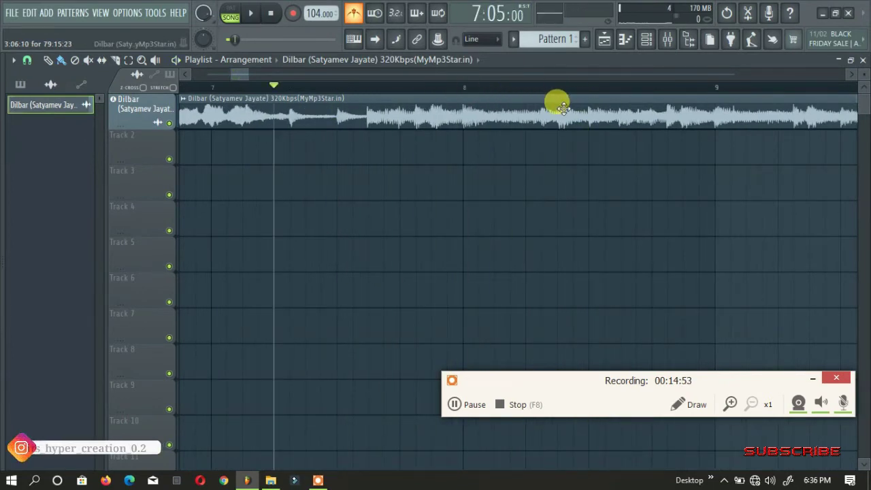
Replay from 7:05:00 and move the Dilbar clip to start at 3:12:13, bringing its main beat entry to bar 8
key("space")
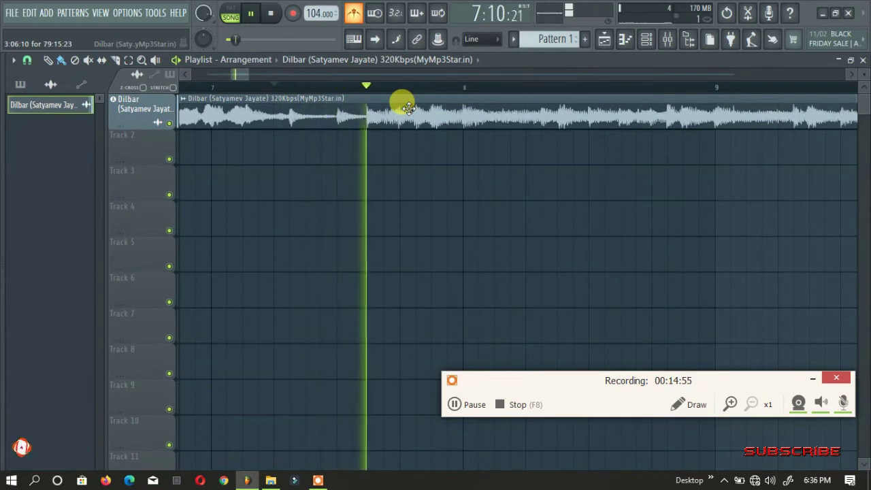
key("space")
left_click_drag(408, 109, 504, 110)
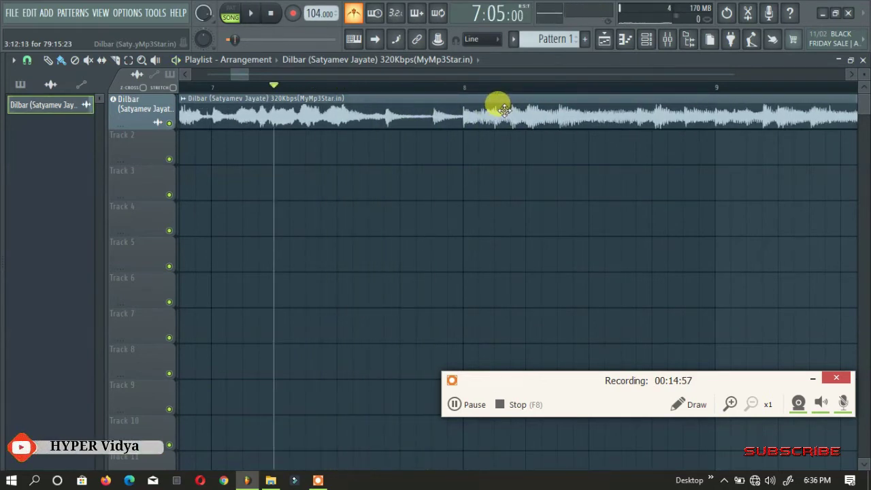
Check the new position by playing from 7:05:00 and nudge the Dilbar clip so the beat entry meets the bar 8 line exactly
key("space")
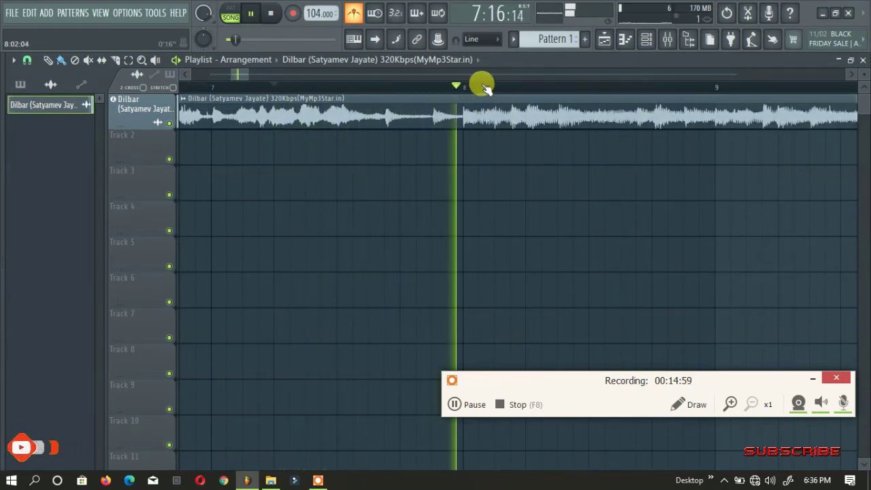
key("space")
scroll(481, 86, "up", 4)
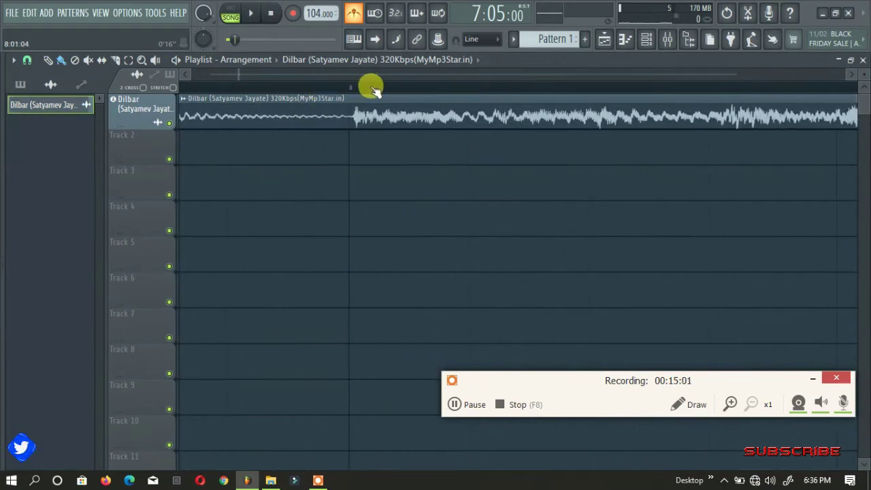
left_click_drag(371, 107, 367, 108)
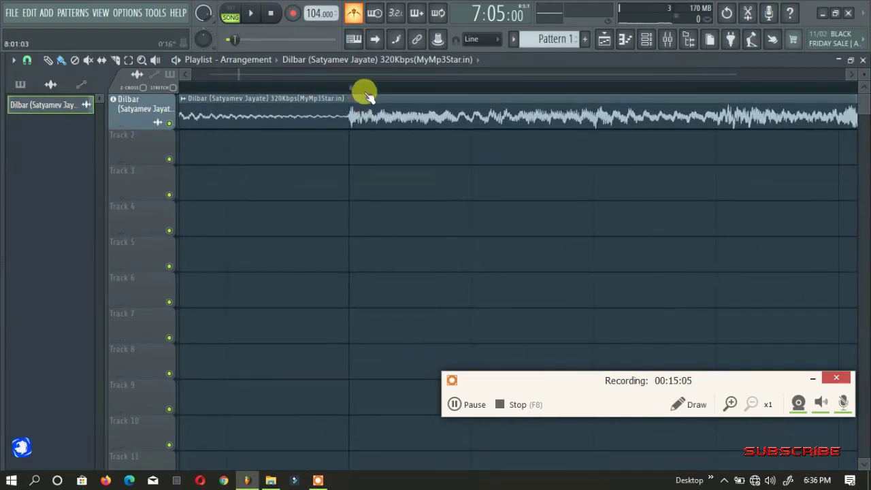
Play the song with the metronome from bar 7 through bar 8 to check the new beat alignment
scroll(367, 95, "down", 1)
scroll(367, 95, "down", 2)
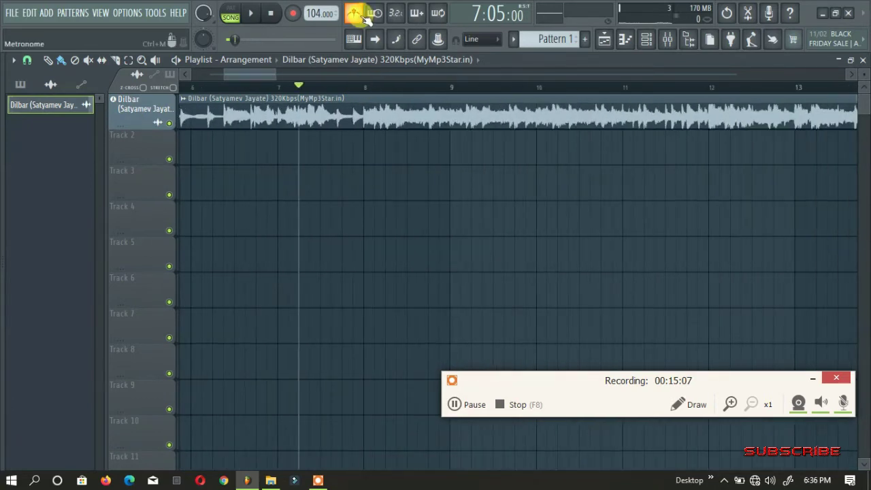
left_click_drag(271, 72, 331, 77)
key("space")
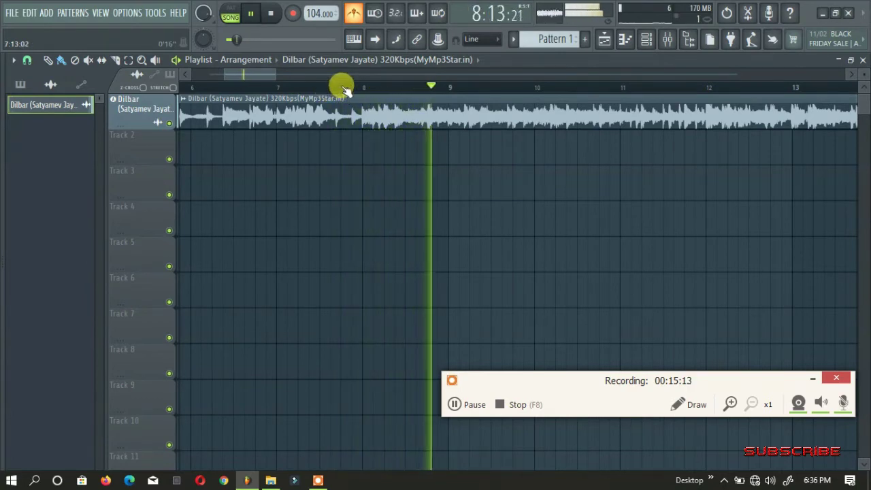
Stop the song with the metronome turned off, and expand the Packs folder in the widened browser
key("space")
left_click(353, 13)
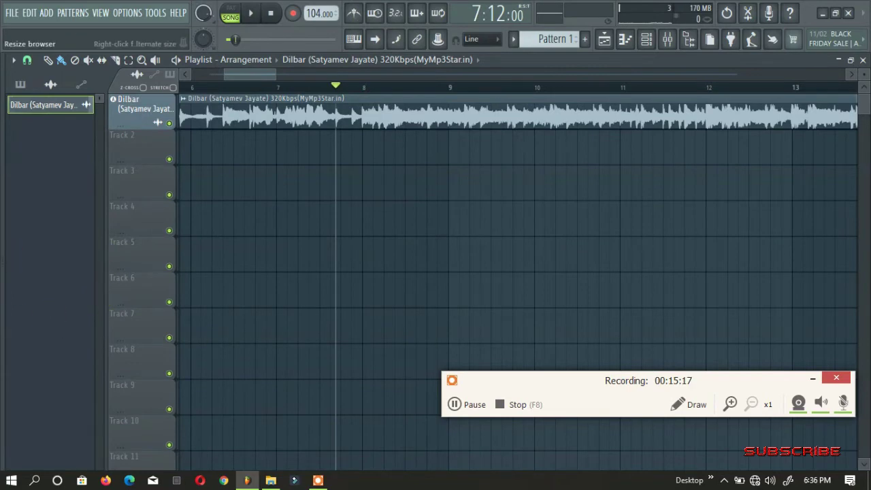
left_click_drag(4, 249, 292, 247)
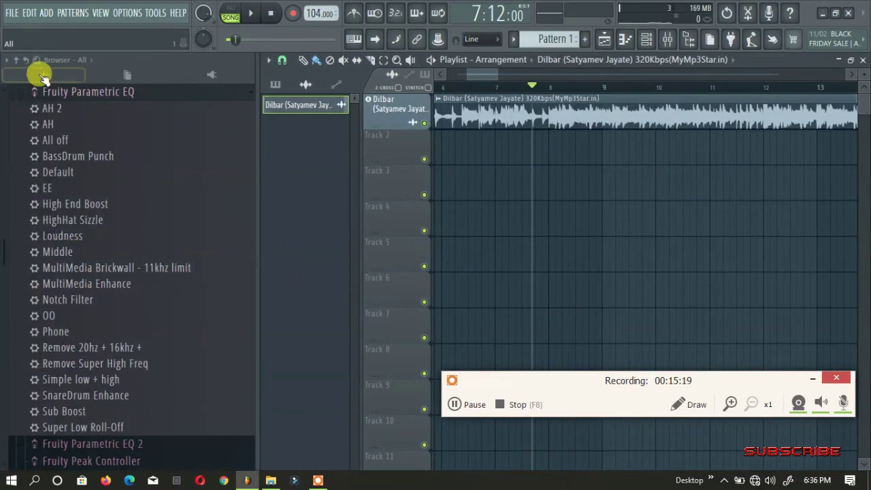
left_click(17, 62)
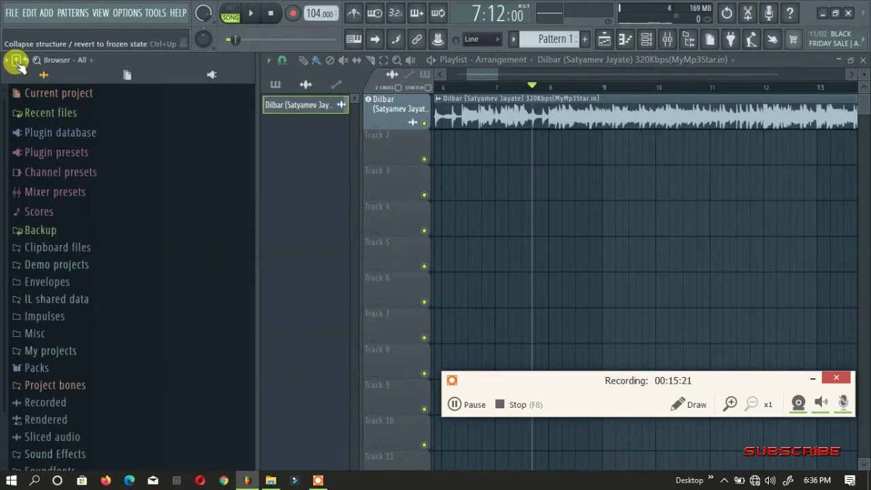
scroll(89, 316, "down", 2)
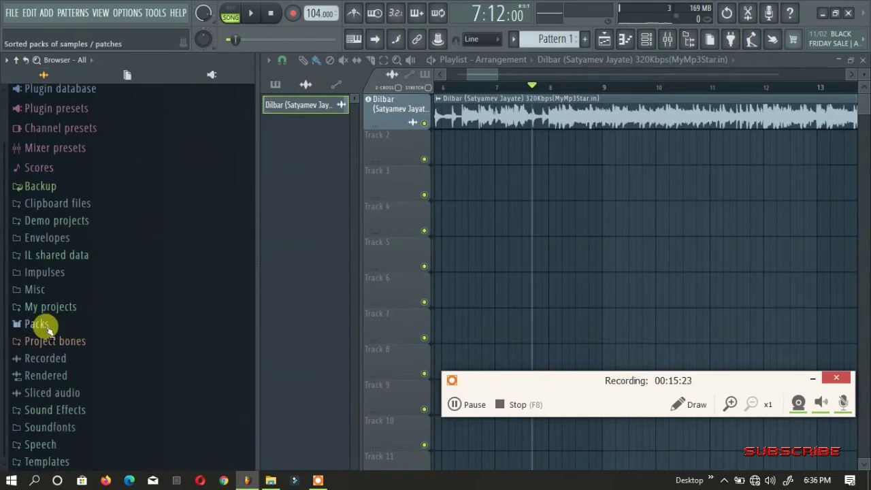
left_click(50, 327)
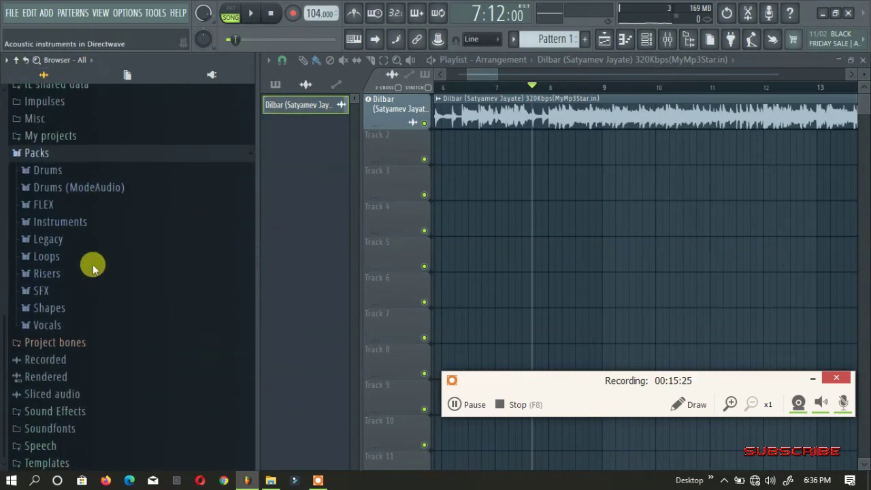
Look through the Drums packs and audition cymbal samples from Drums (ModeAudio), including HouseGen Crash 09 and Volt CymRev 02
left_click(94, 174)
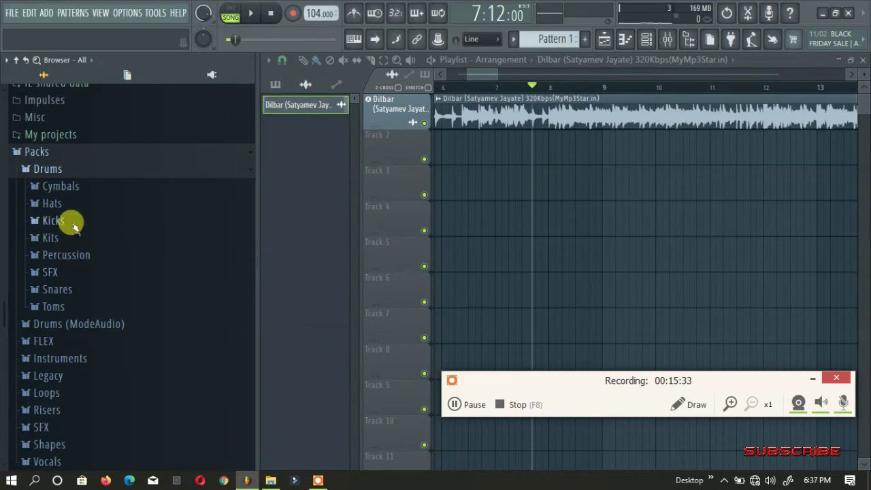
scroll(64, 201, "down", 3)
left_click(60, 189)
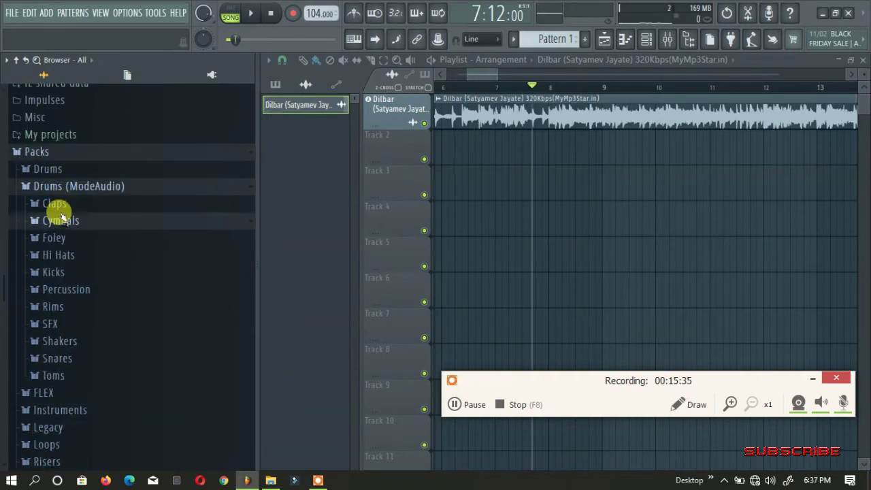
left_click(62, 219)
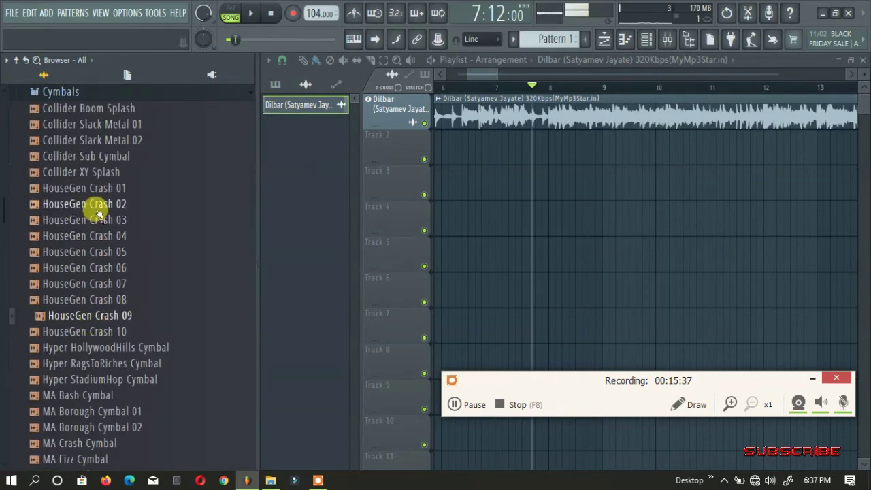
scroll(98, 248, "down", 6)
scroll(99, 235, "down", 6)
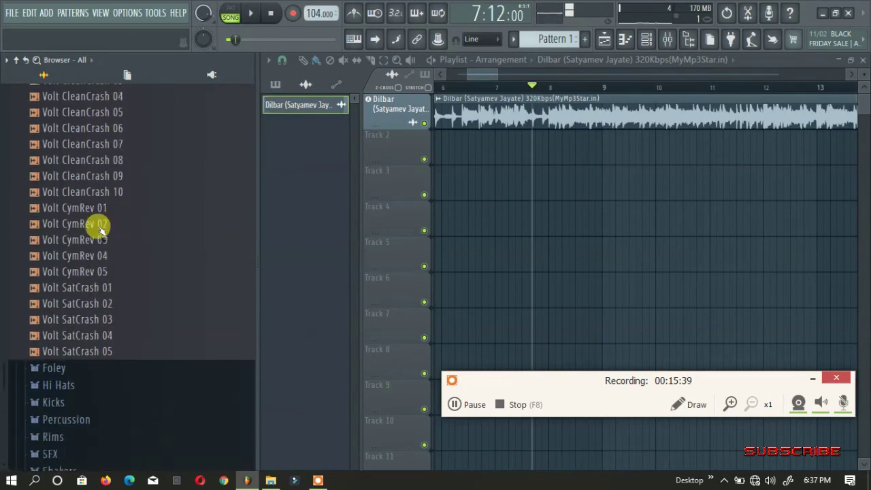
left_click(98, 219)
left_click(100, 157)
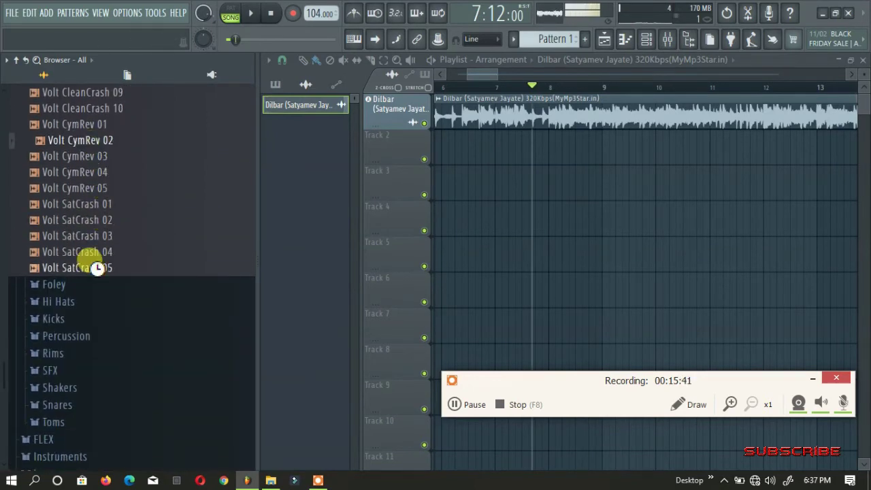
left_click(102, 171)
Audition percussive samples in the ModeAudio Foley folder, including MA BubbleWrap Thump, MA Bottle Cap and MA Bottle Strike 04
left_click(86, 285)
left_click(88, 204)
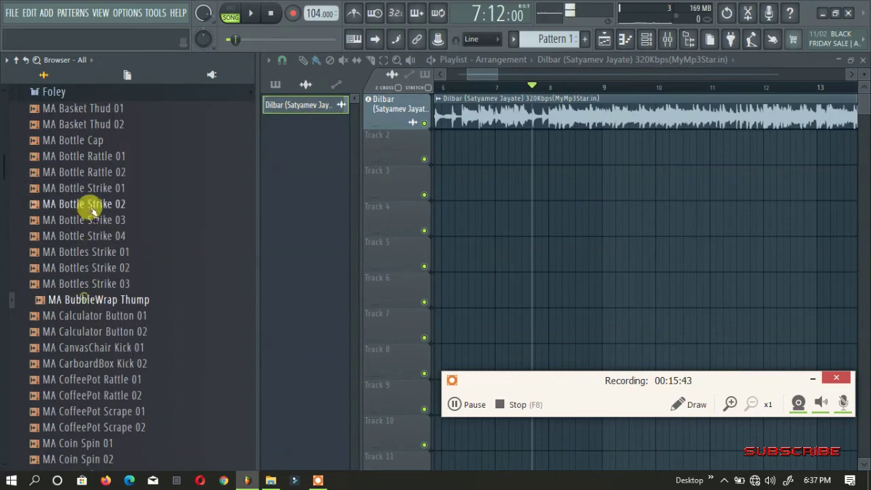
left_click(115, 363)
scroll(102, 326, "down", 4)
left_click(90, 253)
scroll(92, 238, "up", 6)
left_click(87, 236)
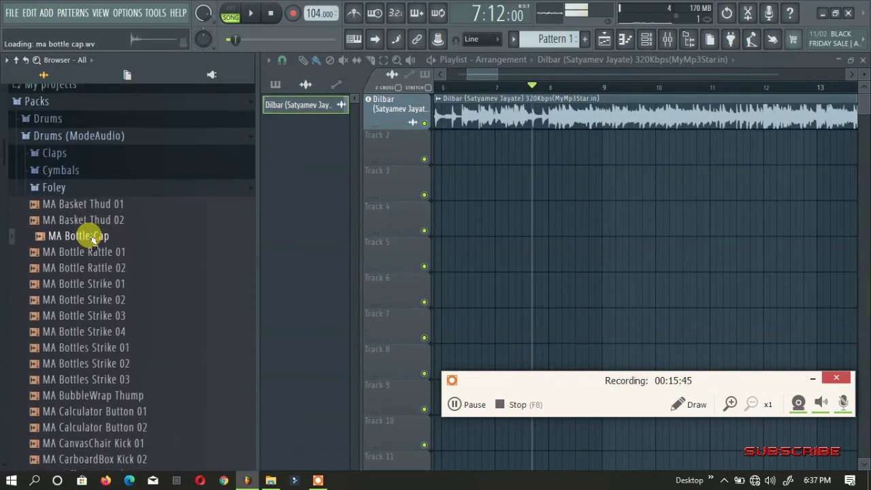
left_click(87, 251)
left_click(90, 236)
left_click(109, 283)
left_click(108, 332)
scroll(113, 331, "down", 4)
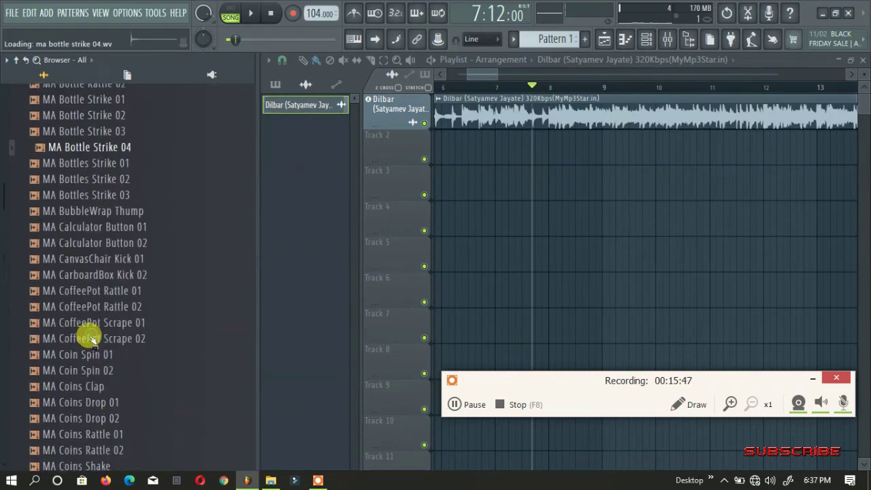
scroll(113, 320, "down", 2)
left_click(99, 281)
left_click(103, 364)
scroll(105, 354, "up", 8)
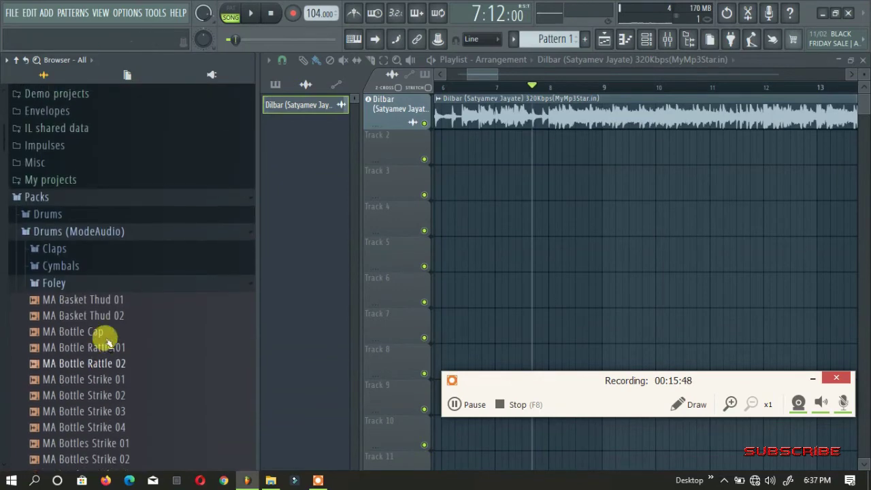
Collapse the ModeAudio pack and audition Grv Kick 30 from the Kicks folder of the Drums pack
left_click(98, 282)
left_click(98, 233)
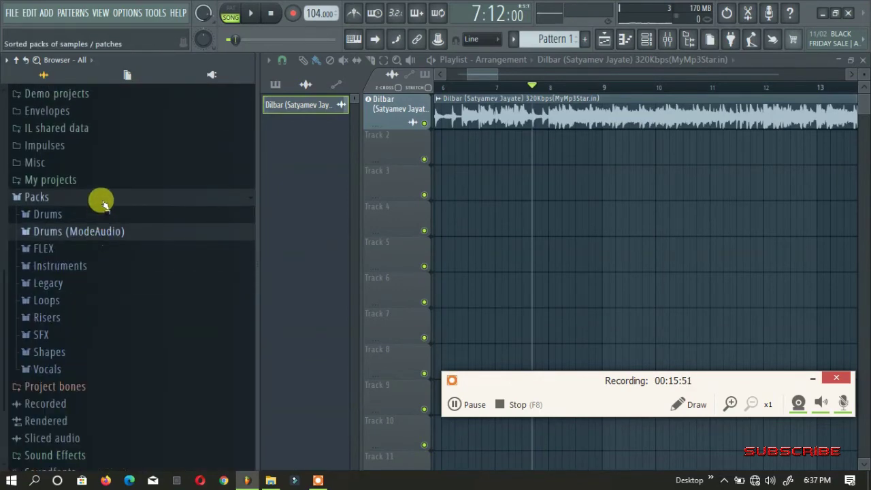
left_click(68, 215)
left_click(62, 268)
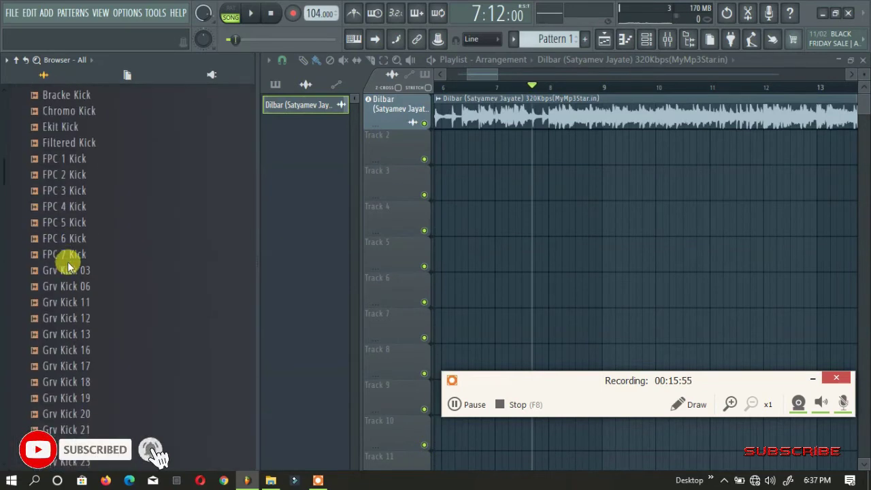
scroll(68, 262, "down", 10)
left_click(83, 286)
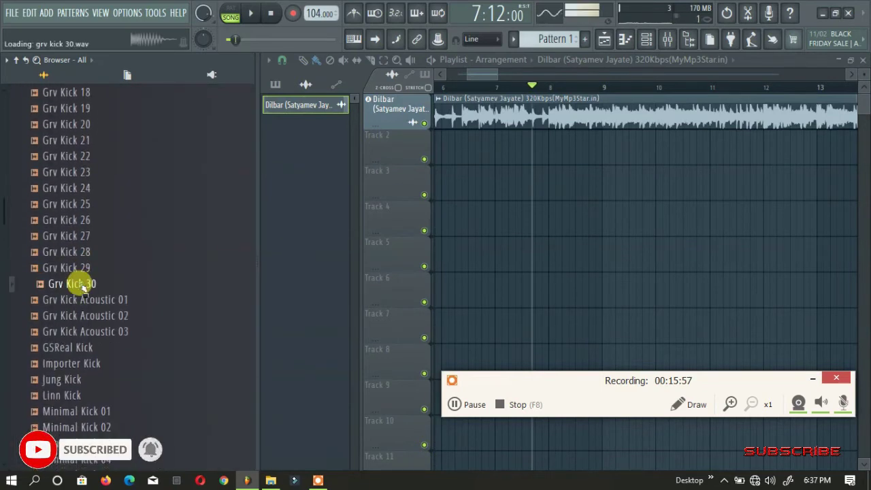
Narrow the browser to reveal more of the playlist and set the playlist's snap to 1/4 beat
left_click_drag(258, 249, 141, 261)
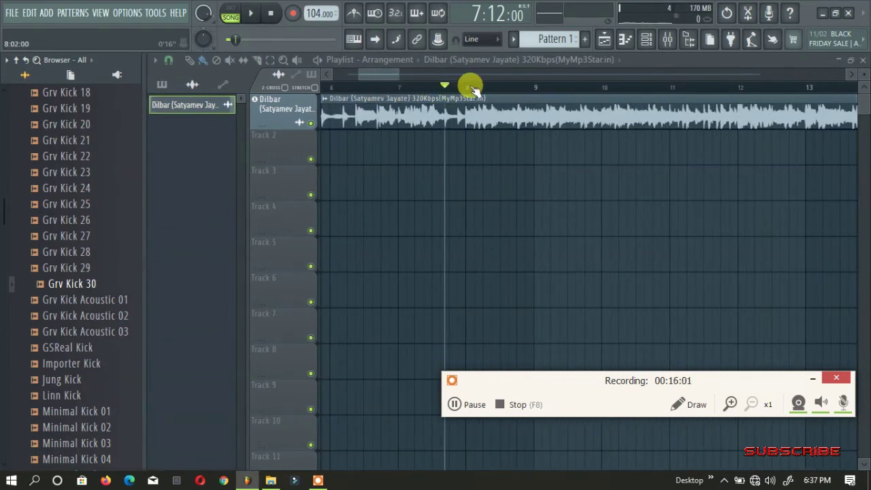
scroll(474, 89, "up", 1)
scroll(493, 87, "up", 3)
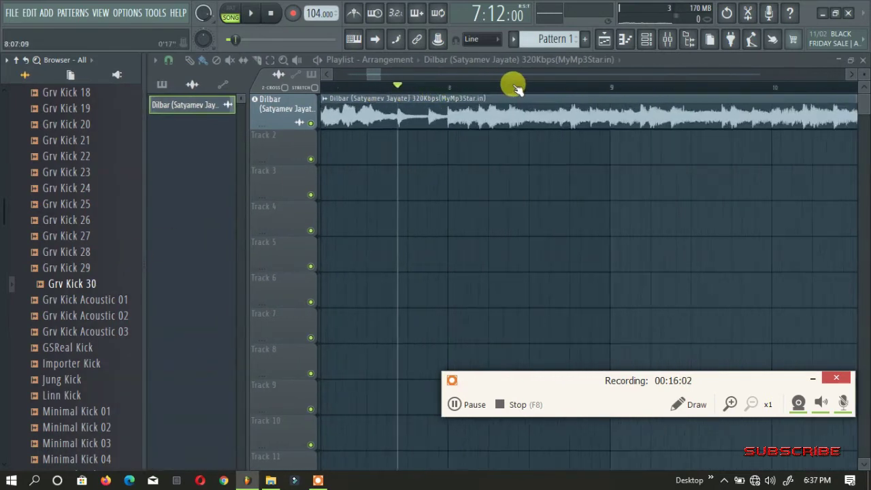
left_click(96, 284)
mouse_move(95, 285)
left_mouse_down()
mouse_move(425, 156)
mouse_move(68, 295)
mouse_move(80, 291)
left_mouse_up()
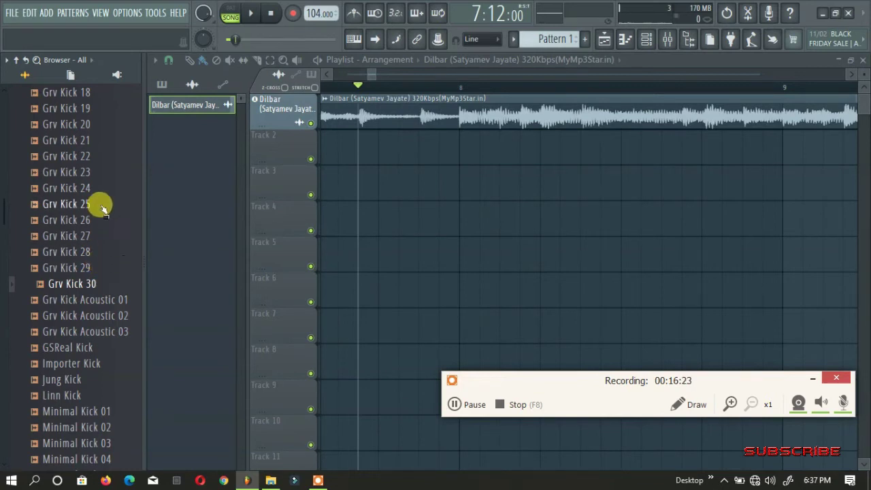
left_click(172, 60)
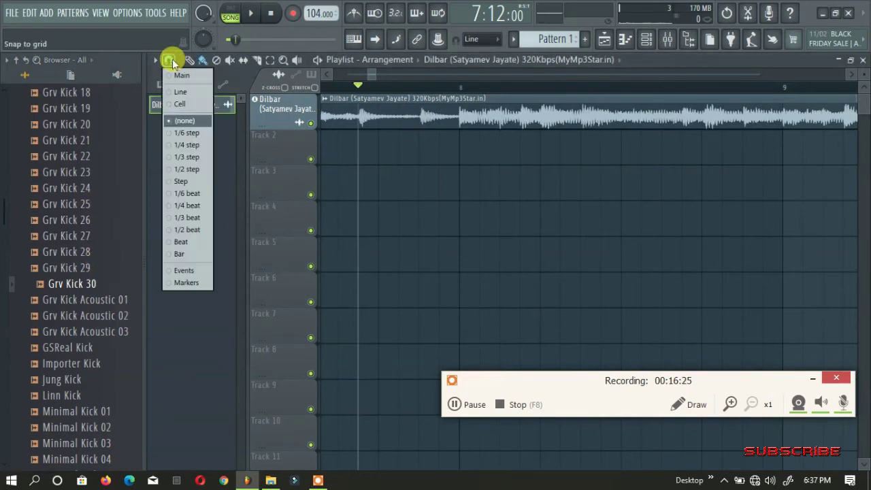
left_click(197, 207)
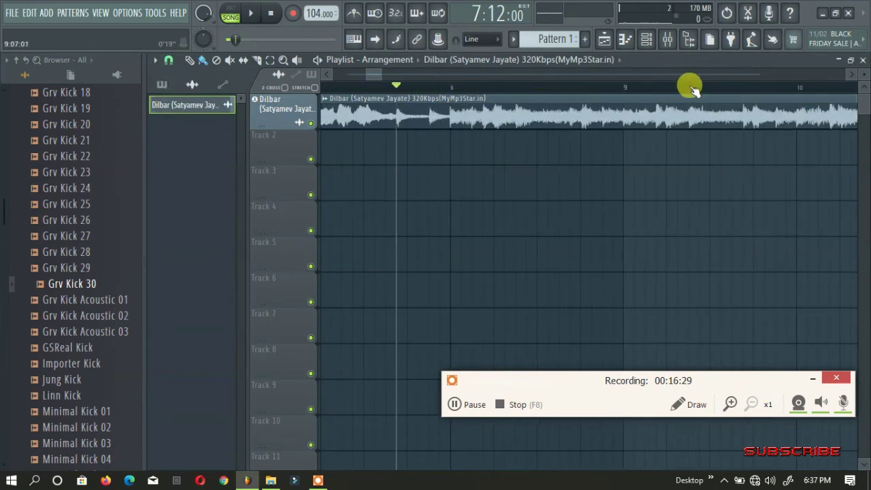
Place the Grv Kick 30 sample on Track 2 at the start of bar 8, keeping the 1/4 beat snap
scroll(691, 87, "down", 2)
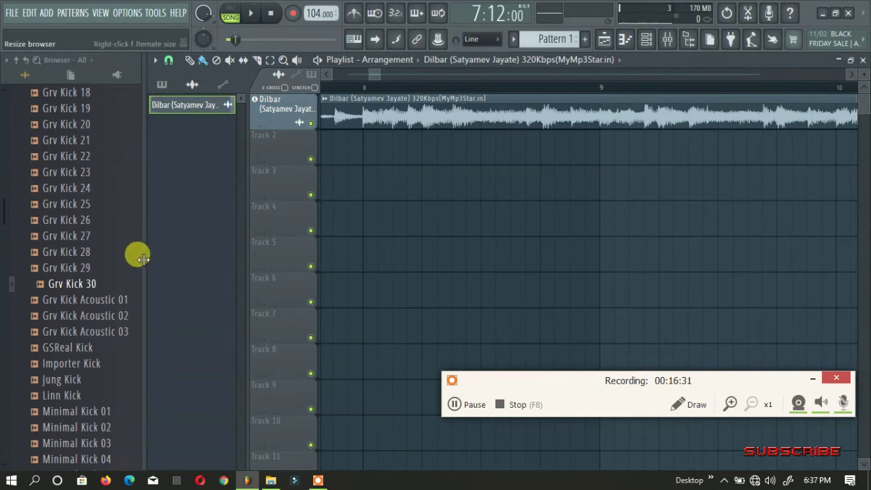
mouse_move(142, 258)
left_mouse_down()
mouse_move(116, 253)
mouse_move(139, 256)
left_mouse_up()
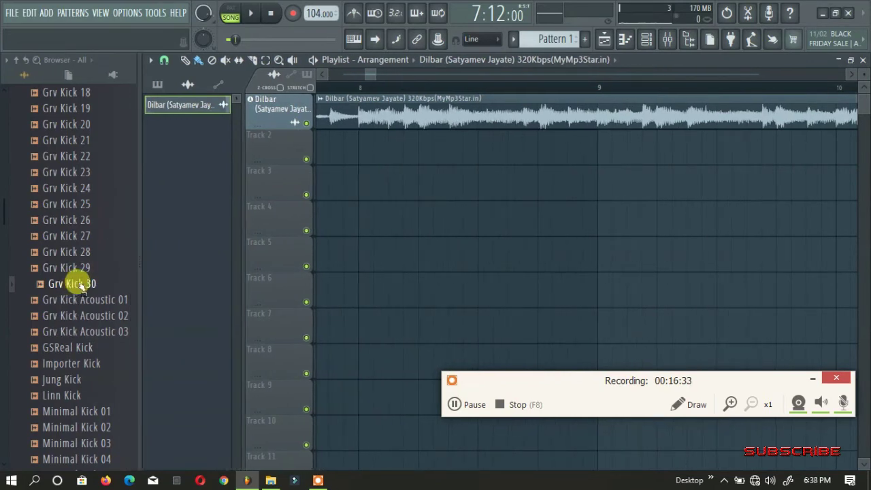
left_click(164, 62)
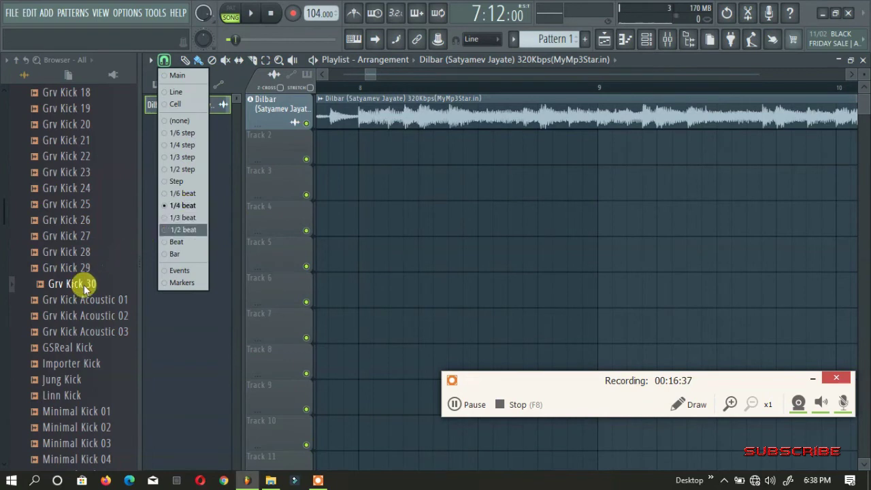
left_click(184, 205)
left_click(86, 290)
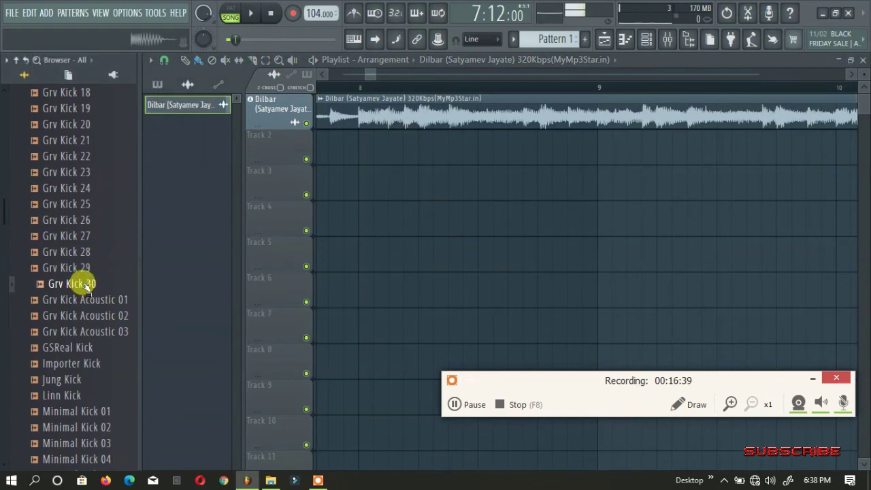
left_click_drag(88, 286, 524, 148)
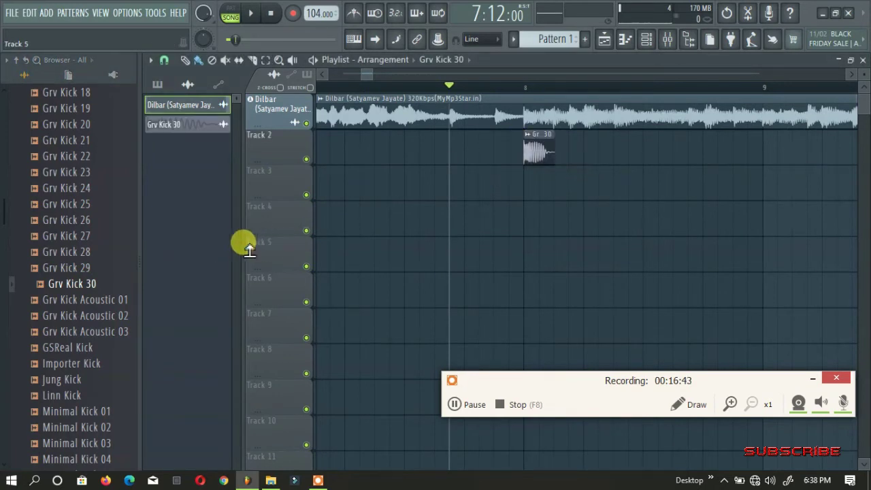
Narrow the browser further and play from 7:12:00 to check the kick against the song's beat entry
left_click_drag(133, 264, 111, 264)
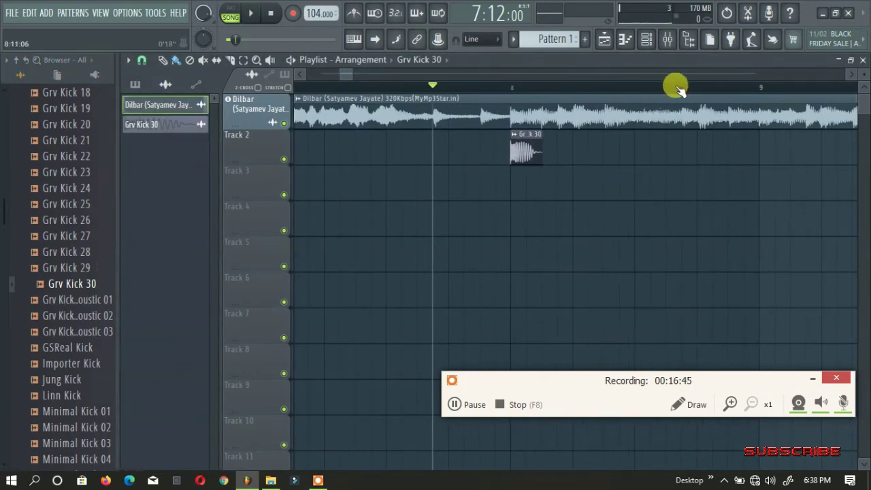
scroll(792, 88, "up", 3)
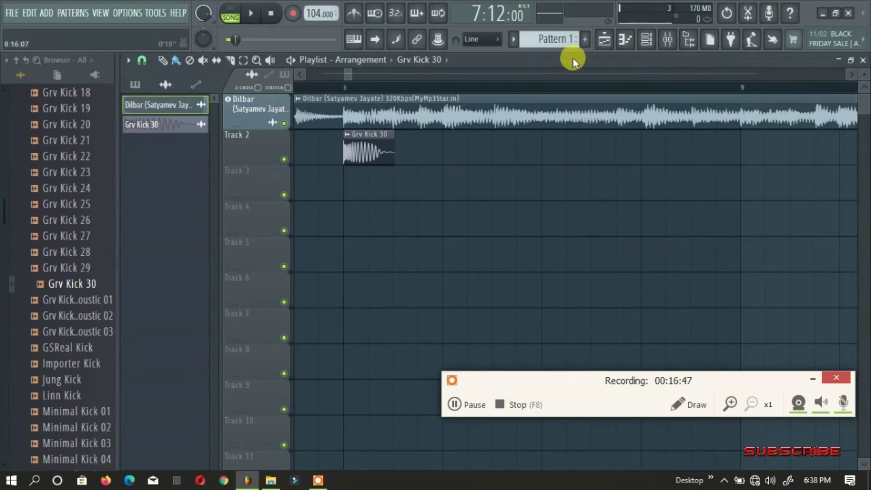
key("space")
key("space")
scroll(367, 89, "down", 3)
key("space")
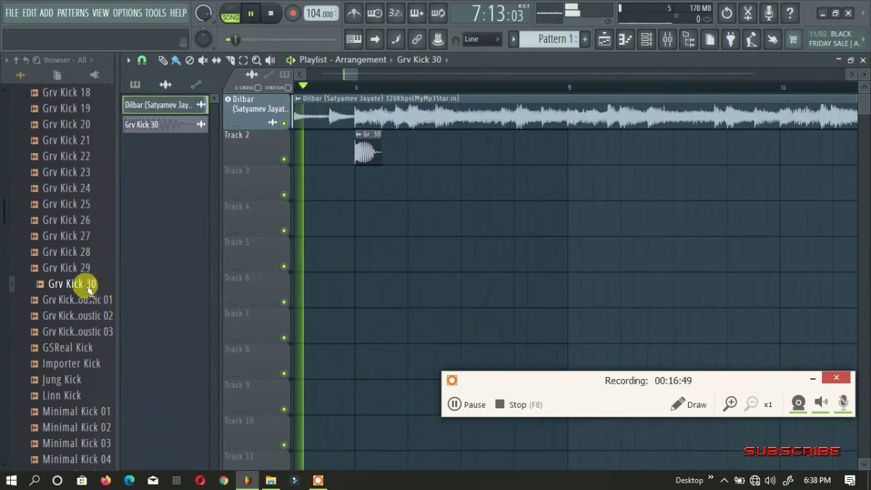
key("space")
Add three more Grv Kick 30 clips on the remaining beats of bar 8 in Track 2 and play them with the song
double_click(365, 151)
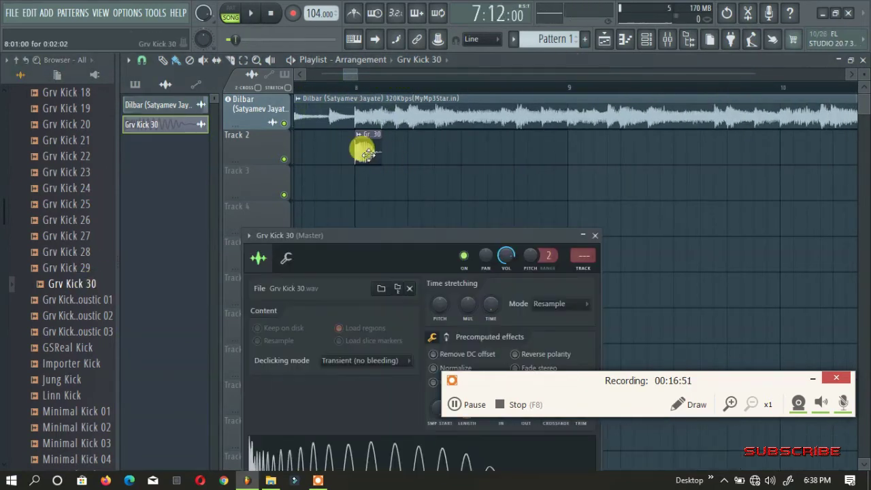
key("Escape")
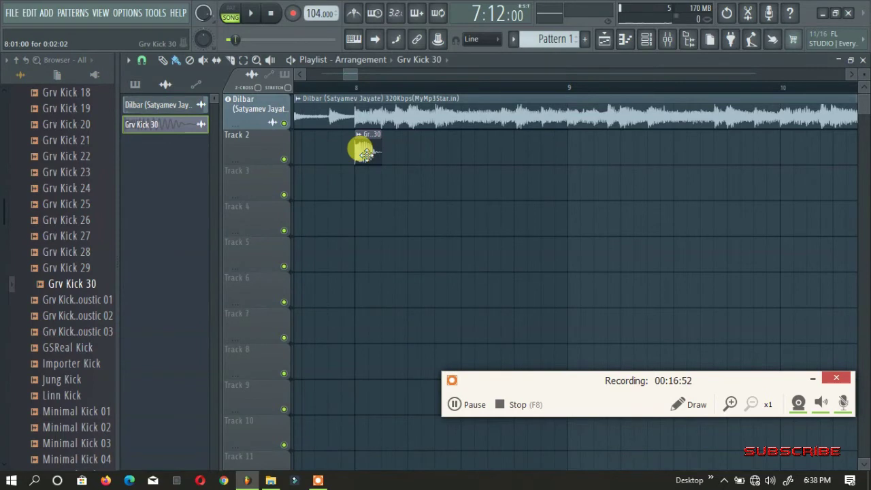
left_click(410, 152)
left_click(468, 152)
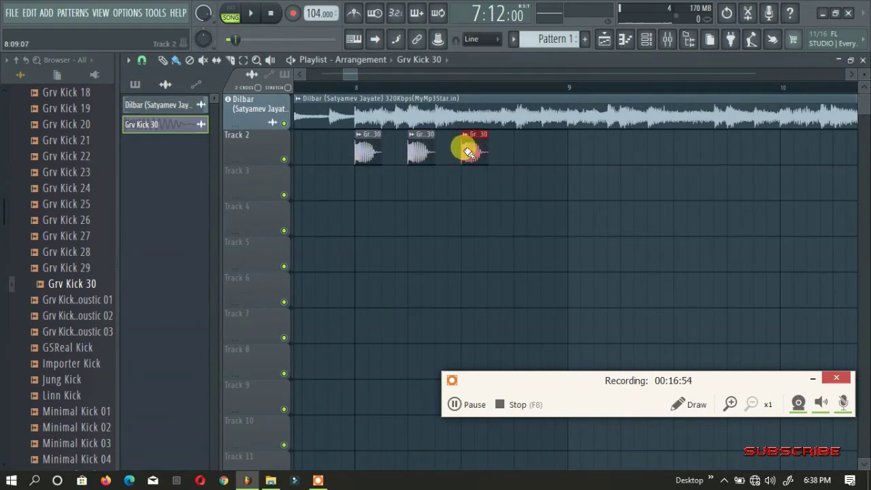
left_click(522, 152)
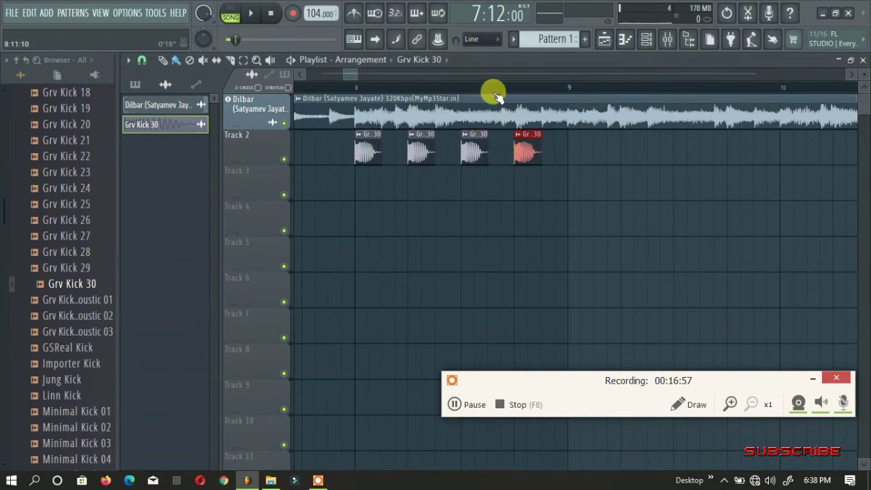
key("space")
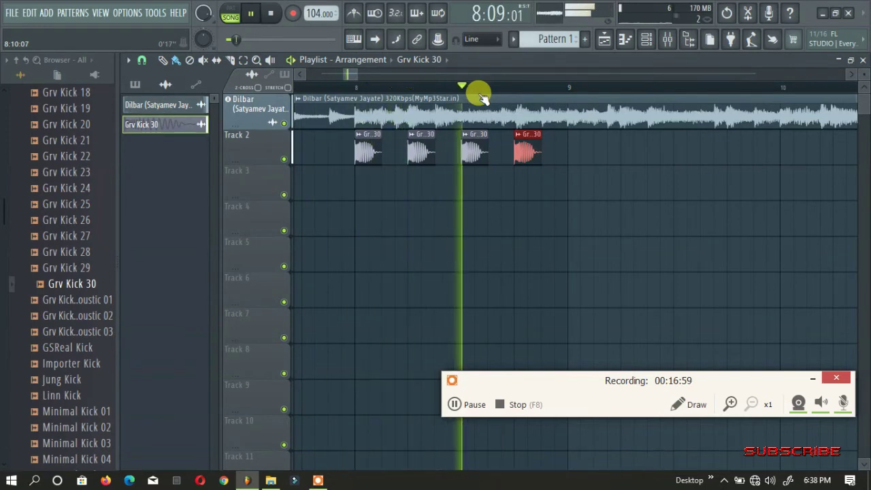
Stop playback and audition more kick samples in the browser, including Minimal Kick 02, Nuked Kick and Yam Kick
key("space")
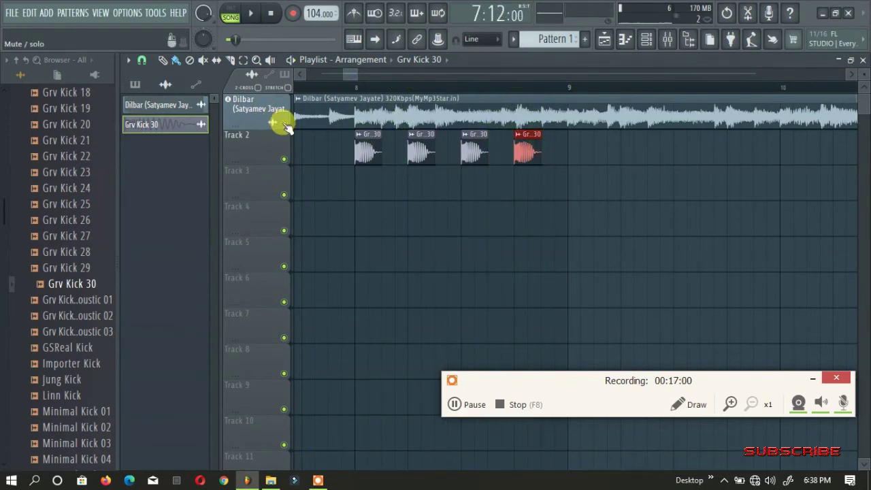
left_click(92, 301)
left_click(90, 314)
scroll(85, 309, "down", 6)
left_click(86, 215)
left_click(65, 140)
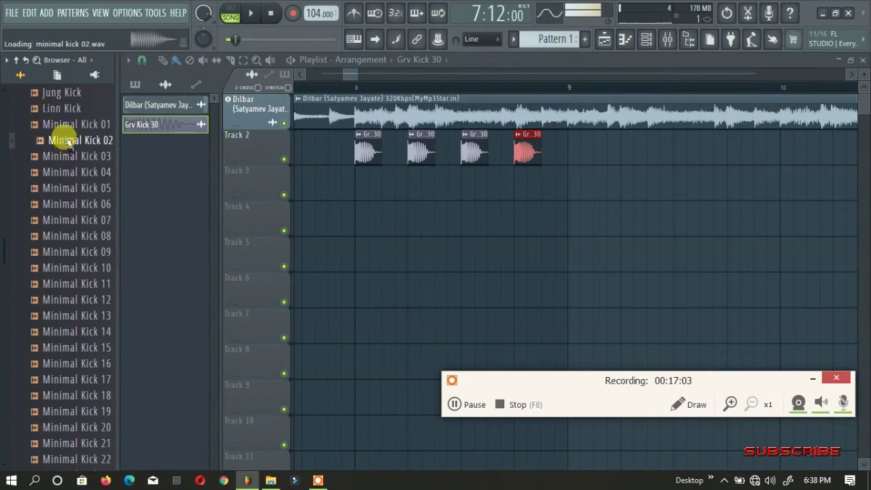
left_click(76, 234)
scroll(85, 268, "down", 6)
left_click(83, 266)
scroll(82, 262, "down", 18)
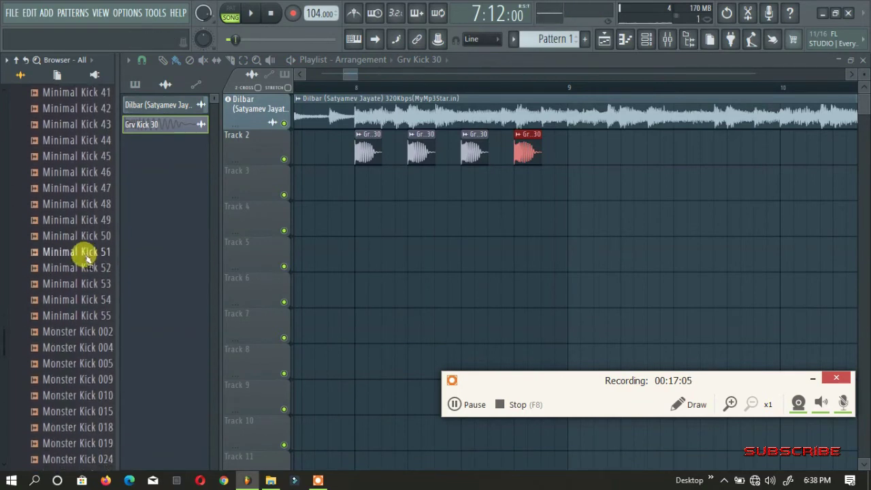
left_click(79, 172)
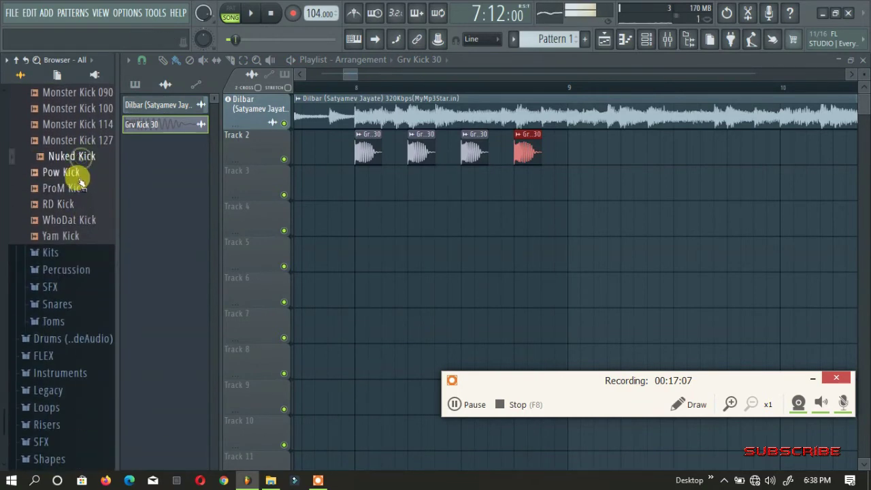
left_click(79, 187)
left_click(81, 219)
left_click(81, 235)
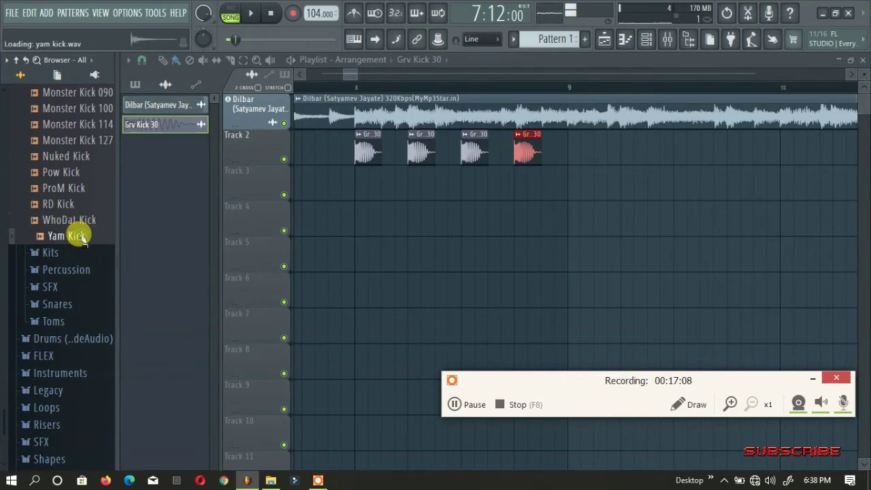
Open the Percussion sample folder, audition 707 Cowbell and place it on Track 3 at 8:02
left_click(83, 268)
left_click(79, 124)
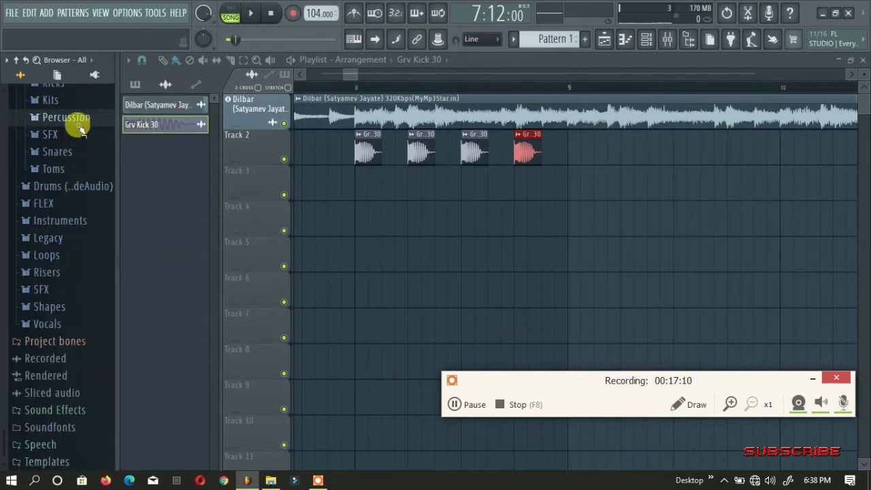
left_click(79, 121)
left_click(75, 135)
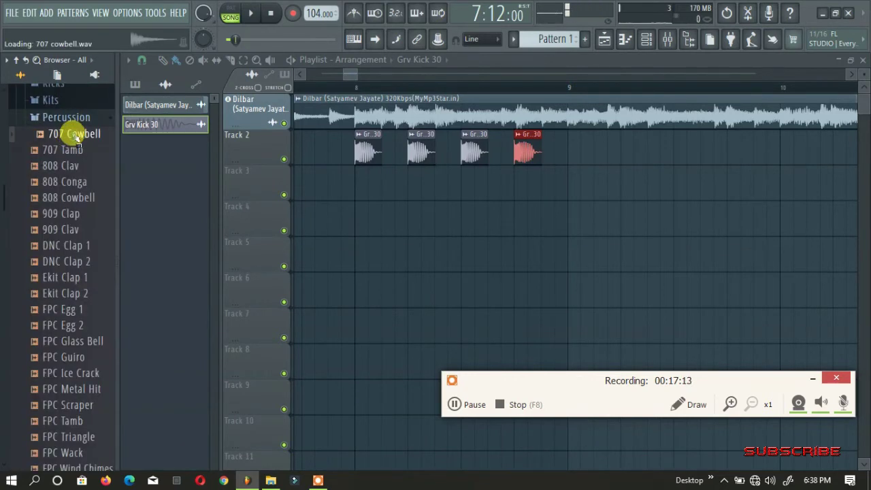
left_click_drag(77, 139, 427, 186)
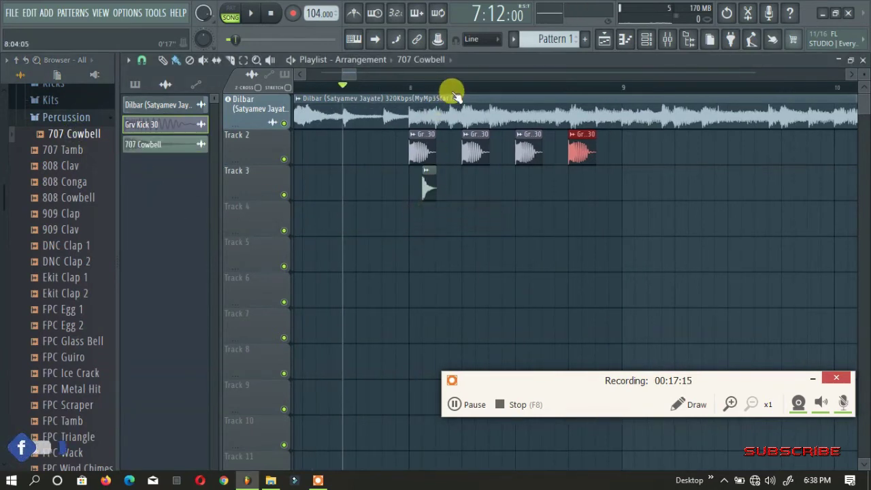
Add three more 707 Cowbell clips on Track 3 at 8:04, 8:08 and 8:11
scroll(454, 95, "up", 3)
left_click(451, 181)
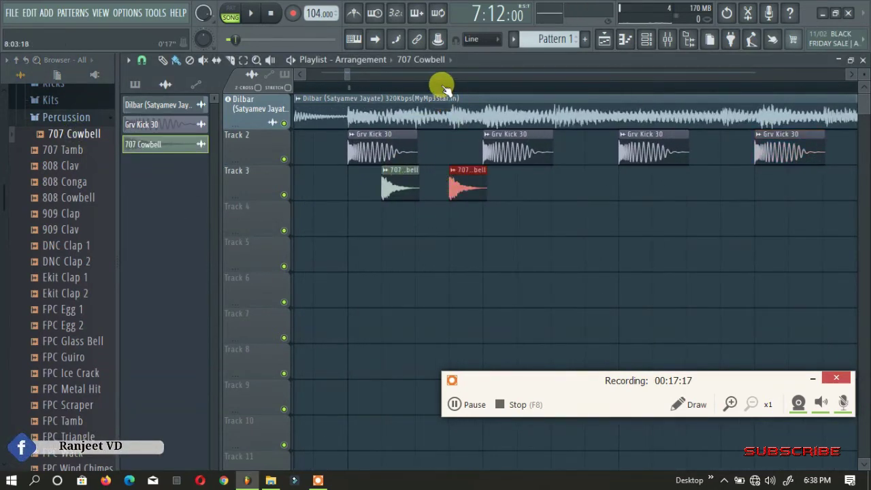
scroll(444, 89, "down", 1)
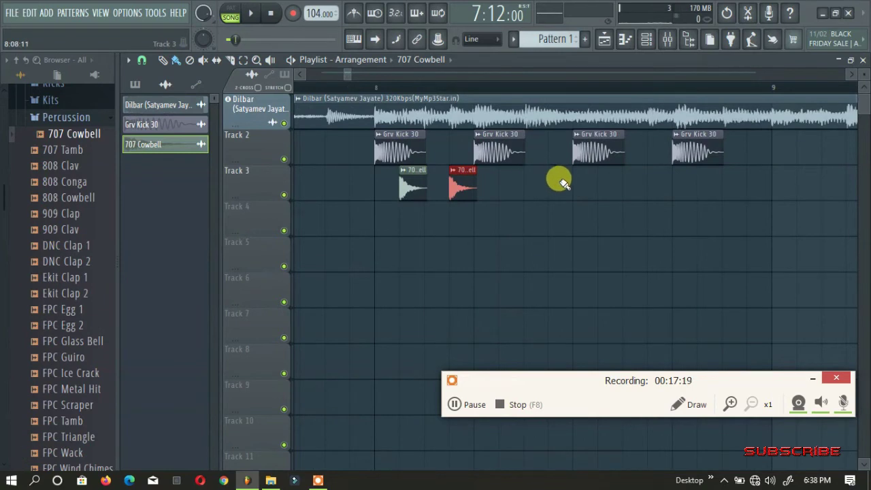
left_click(560, 182)
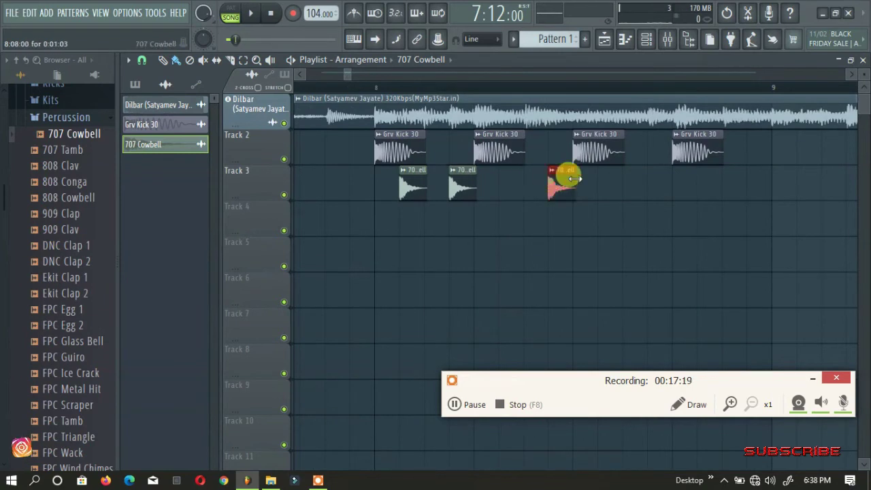
left_click(634, 183)
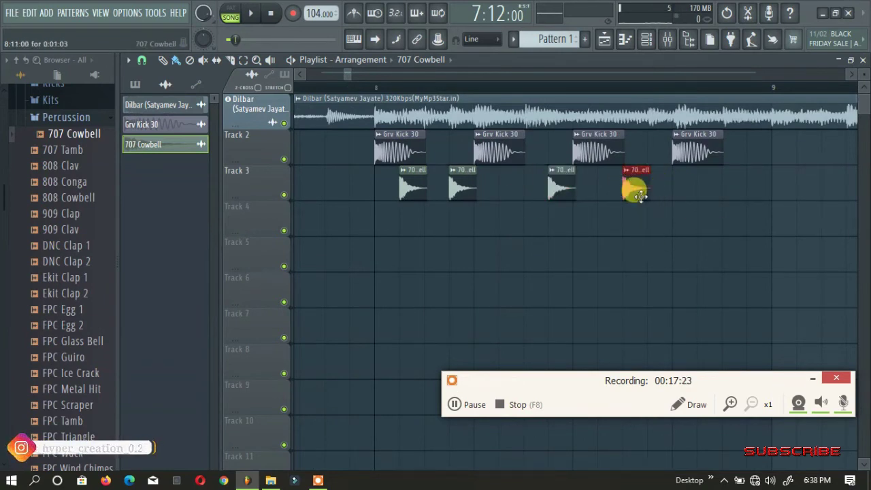
Mute the Dilbar song track and play the kick and cowbell clips on their own
left_click(284, 123)
left_click(336, 89)
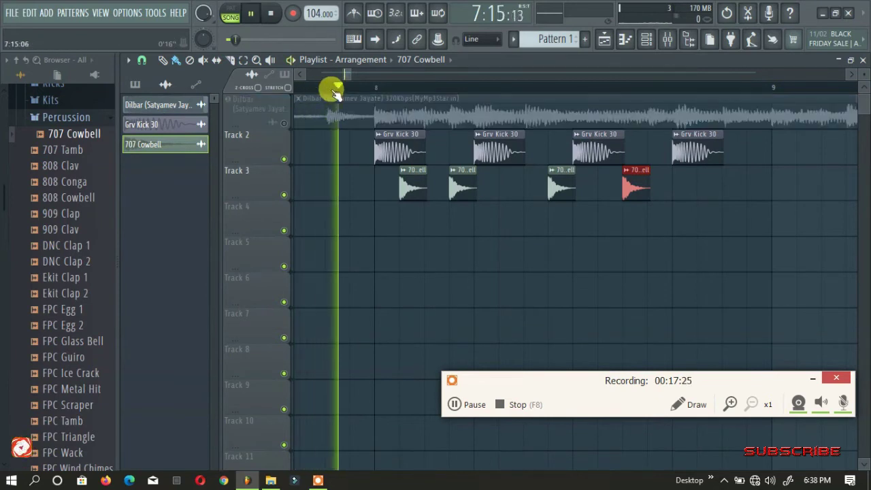
key("space")
scroll(334, 90, "down", 2)
key("space")
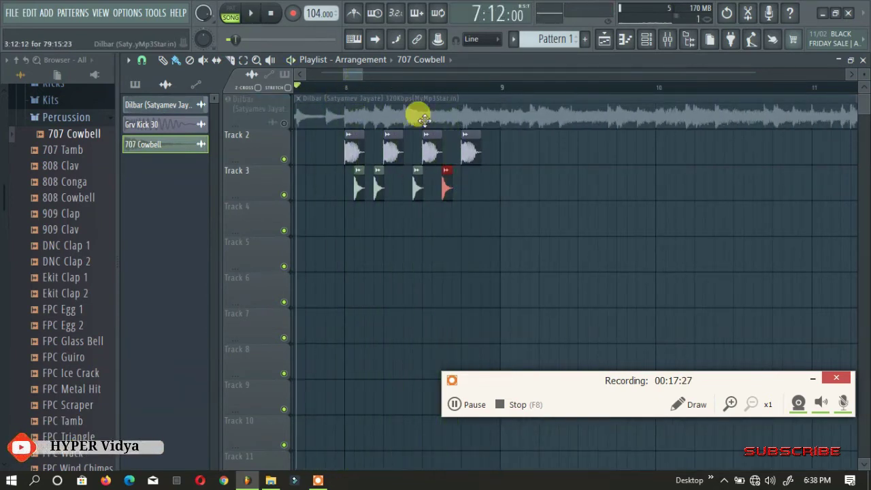
Move the last cowbell clip to 8:10, keep the third at 8:08, add one at 8:12 and play the pattern
scroll(418, 97, "up", 2)
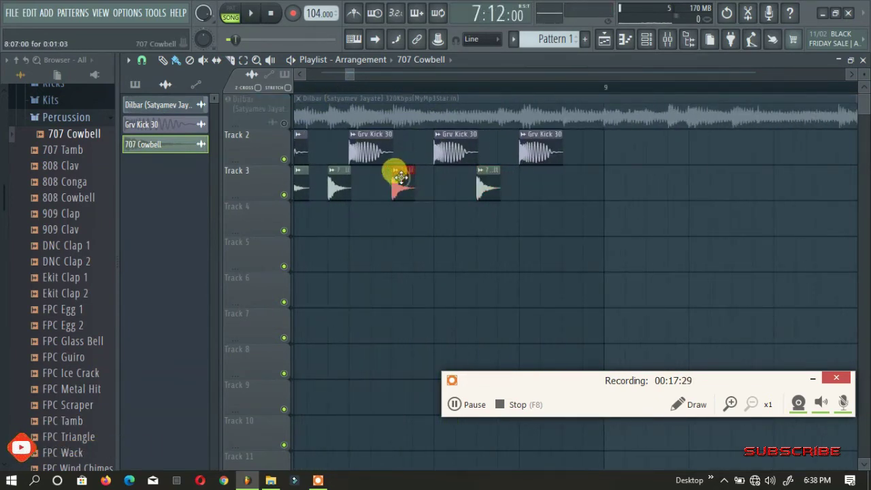
left_click(421, 178)
left_click_drag(479, 184, 457, 184)
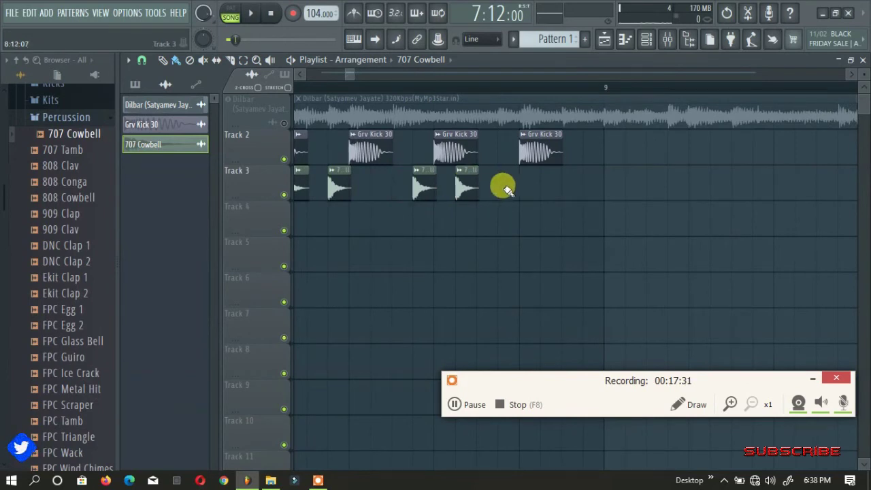
left_click(509, 177)
scroll(505, 91, "down", 2)
key("space")
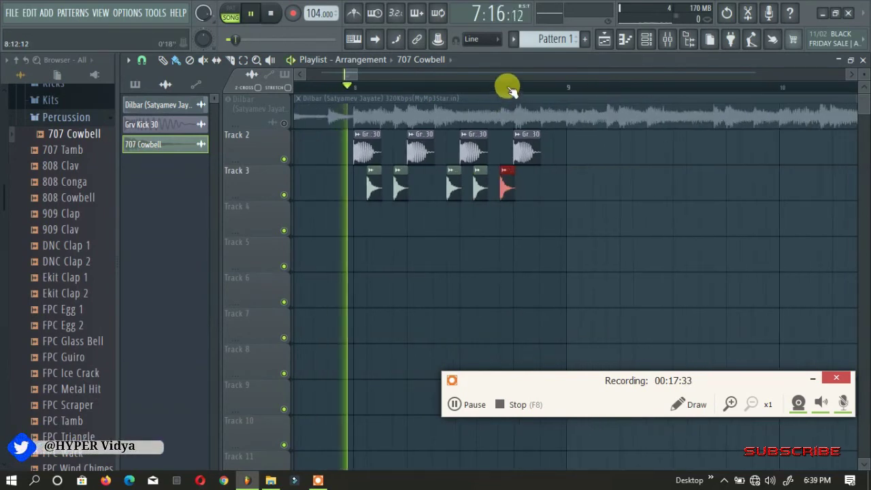
key("space")
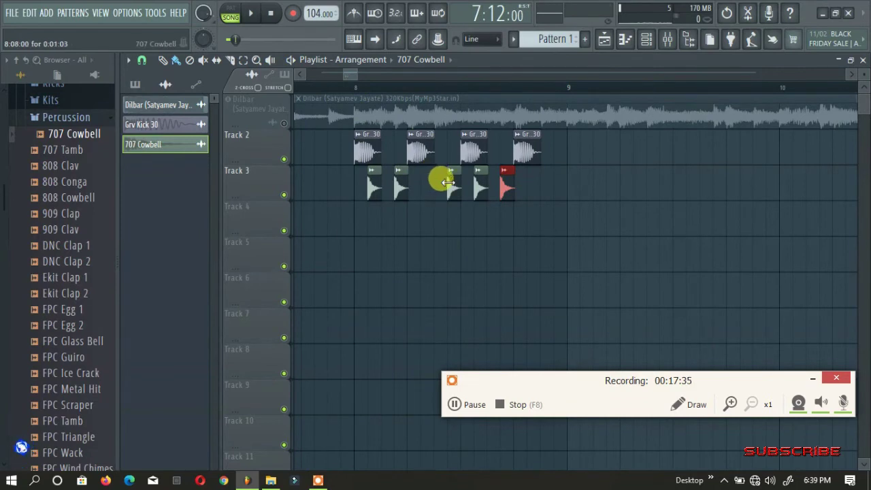
Replace the cowbell clip at 8:08 with one at 8:07 and play the pattern
right_click(447, 182)
left_click(441, 182)
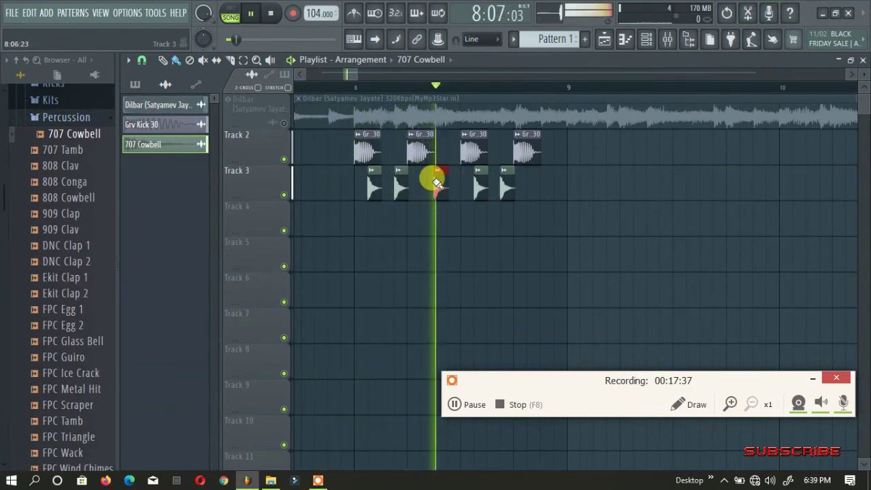
key("space")
key("space")
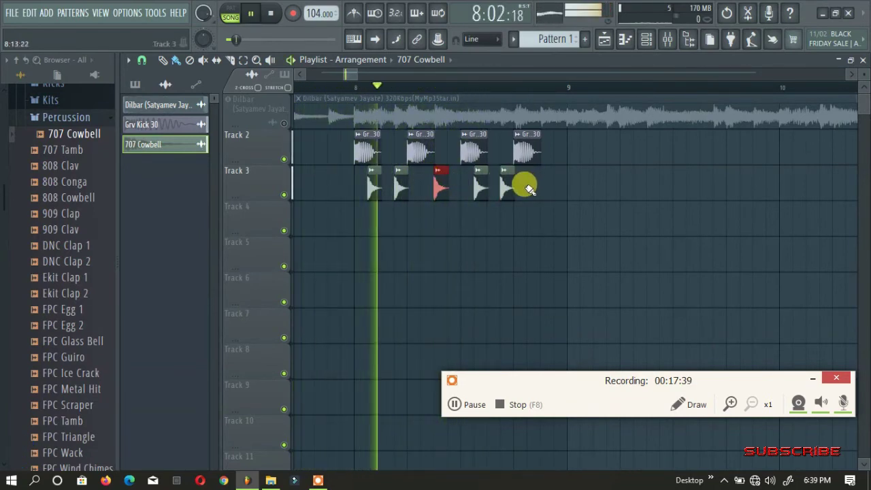
key("space")
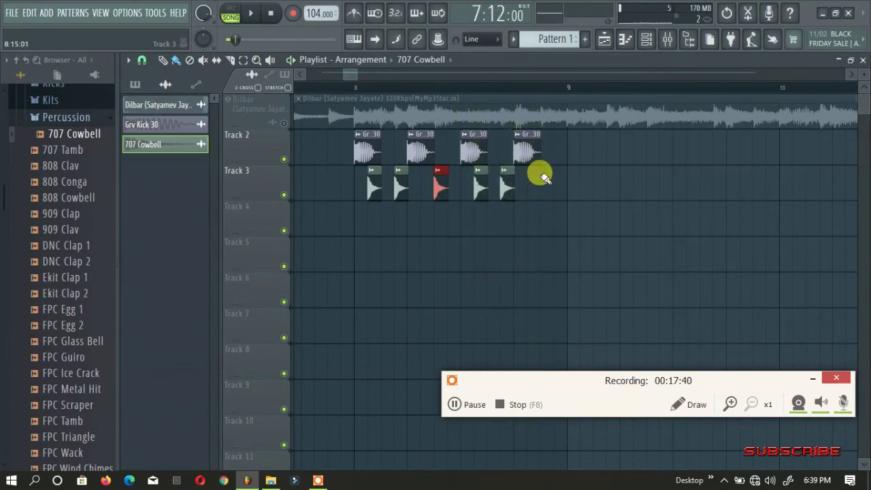
Add a sixth 707 Cowbell clip on Track 3 at 8:15 and play the pattern
left_click(542, 176)
key("space")
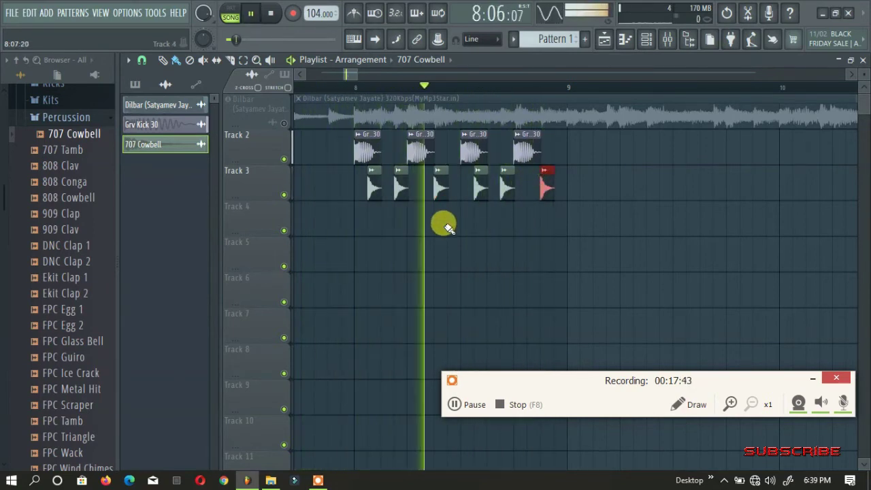
key("space")
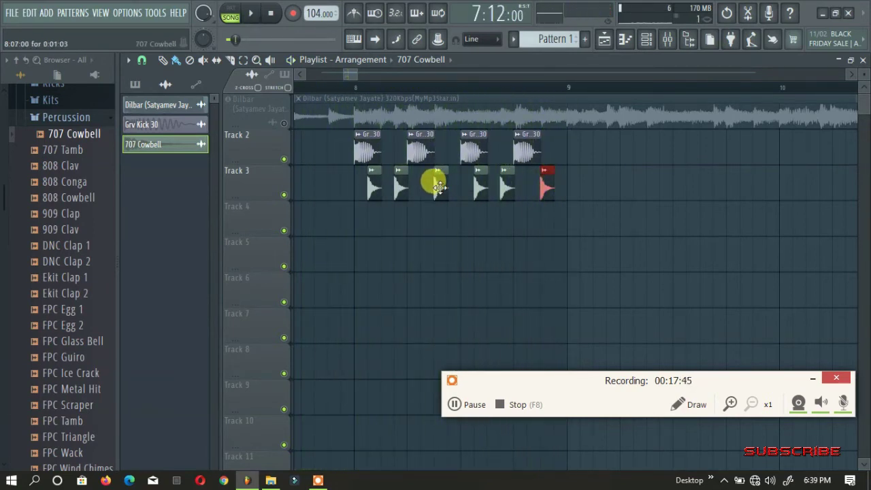
Try the third cowbell clip at 8:08, return it to 8:07 and compare both placements by playing them
left_click_drag(431, 184, 450, 185)
key("space")
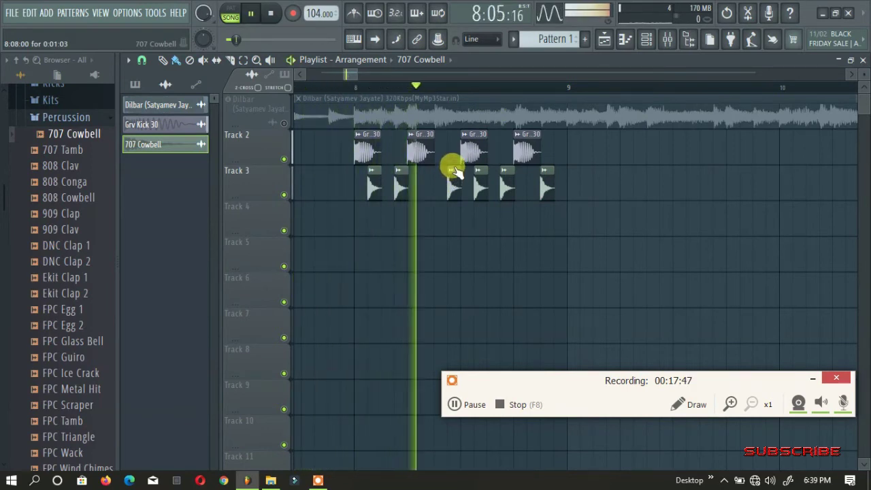
key("space")
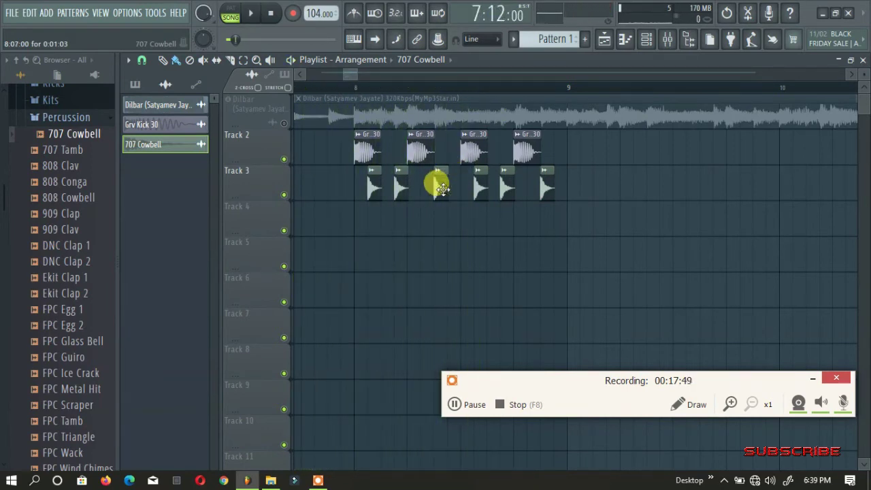
key("space")
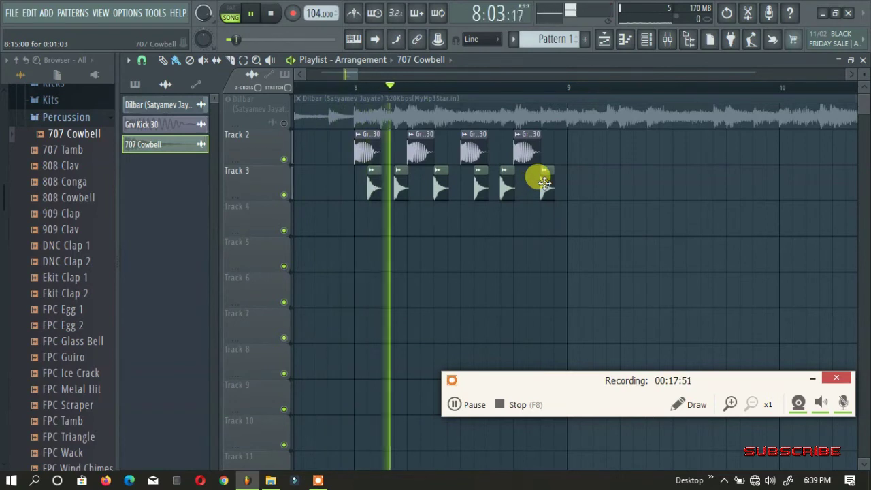
key("space")
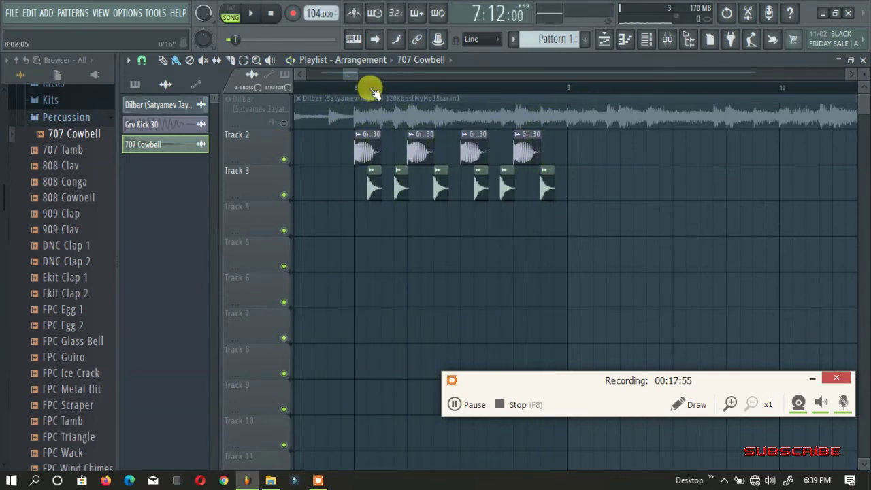
Copy all kick and cowbell clips of bar 8 into bar 9 on Tracks 2 and 3 and play both bars
scroll(373, 90, "down", 2)
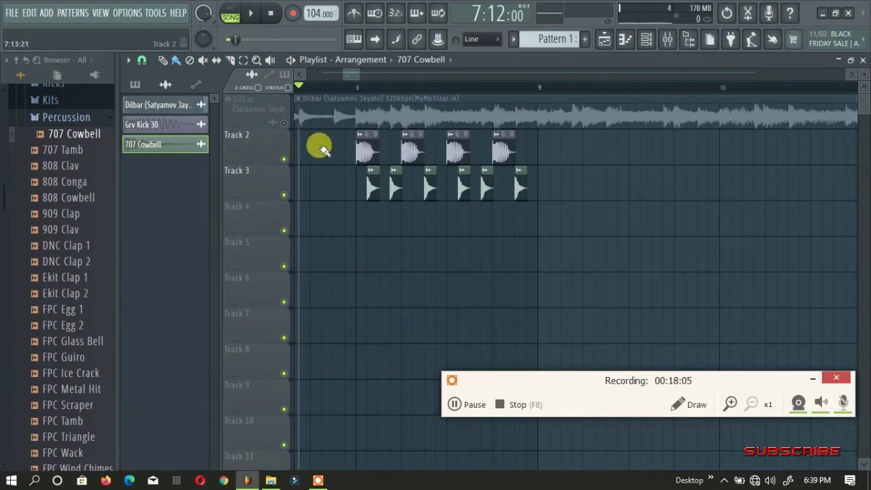
left_click_drag(319, 148, 589, 198)
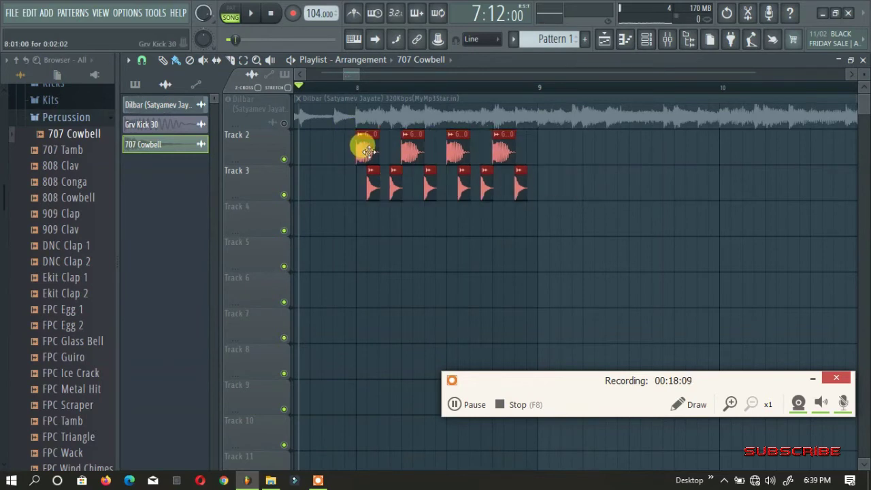
left_click_drag(374, 151, 551, 157)
scroll(484, 87, "down", 2)
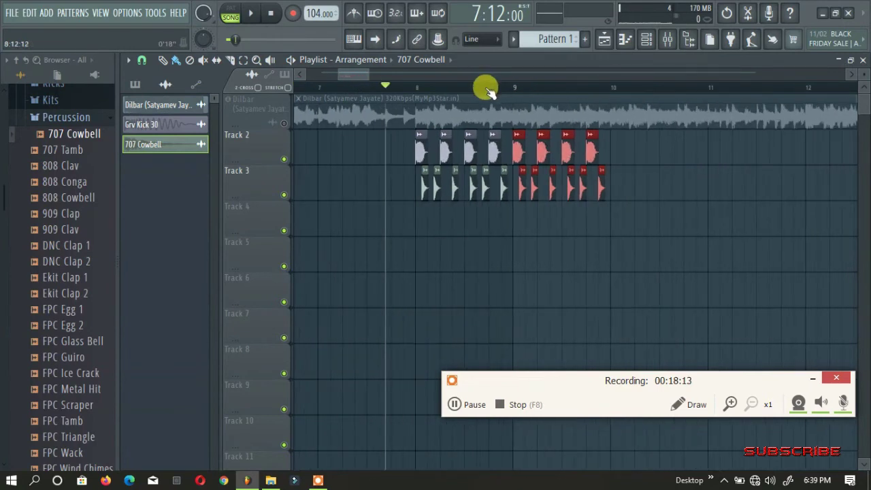
key("space")
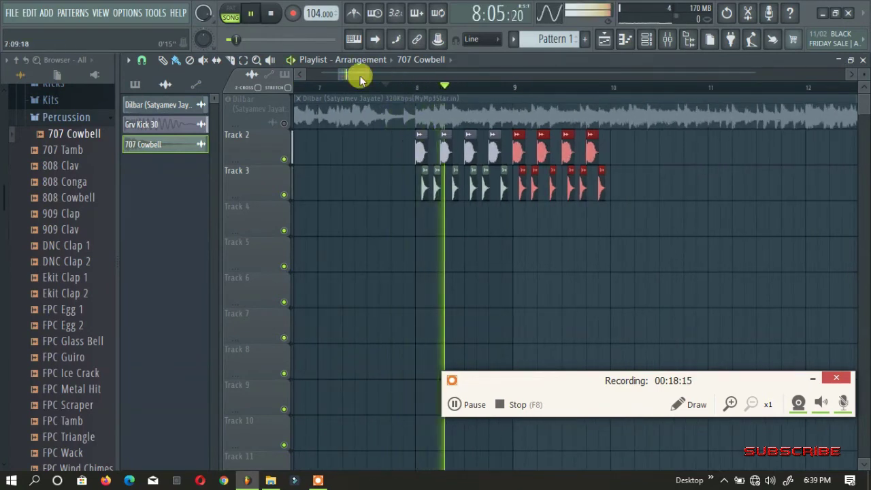
left_click_drag(355, 75, 360, 75)
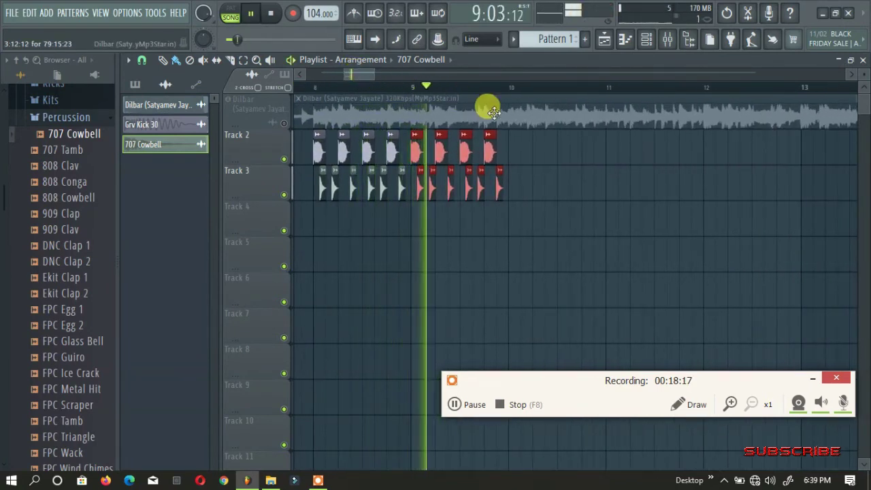
key("space")
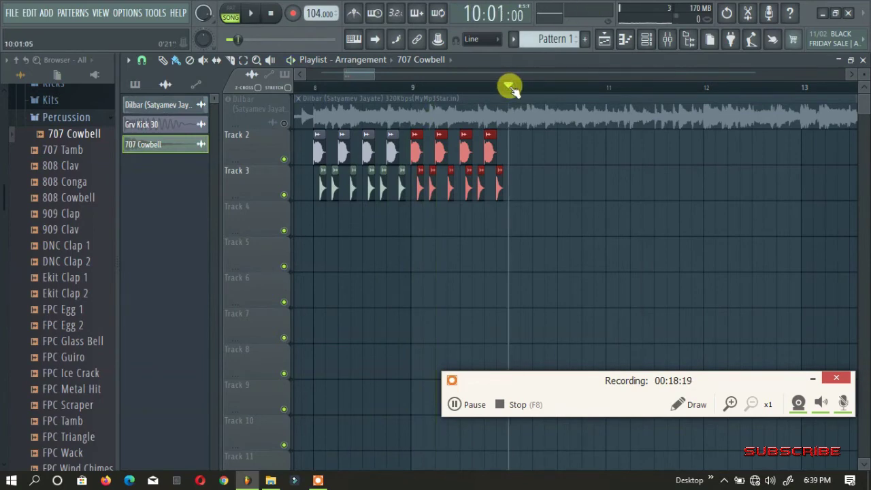
Try to repeat the kick and cowbell clips of bar 9 in bar 10 and discard the copies
key("ctrl+b")
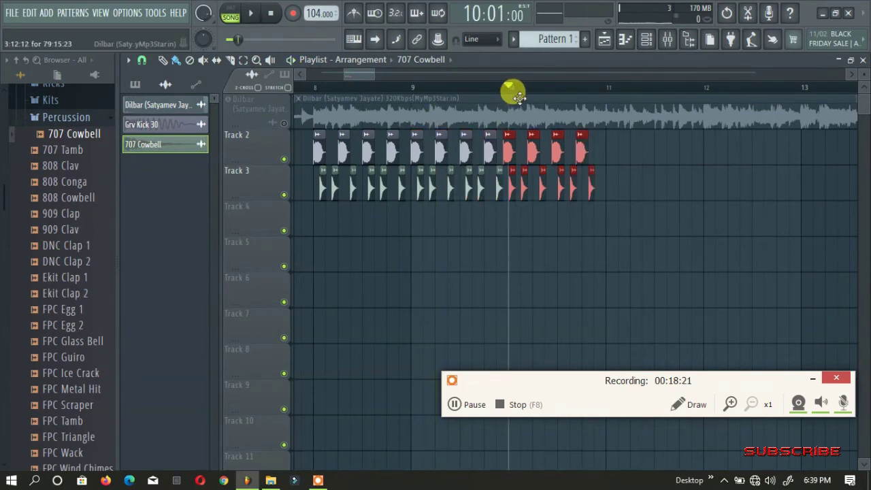
scroll(507, 92, "up", 5)
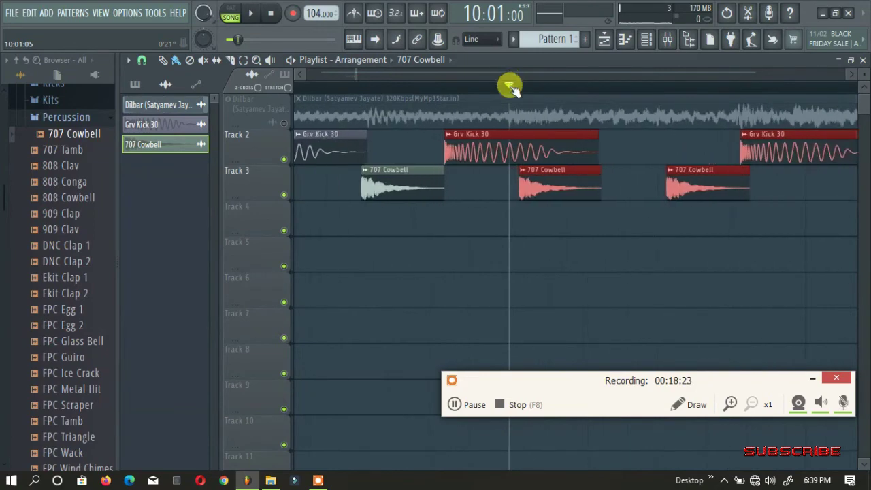
scroll(439, 88, "up", 2)
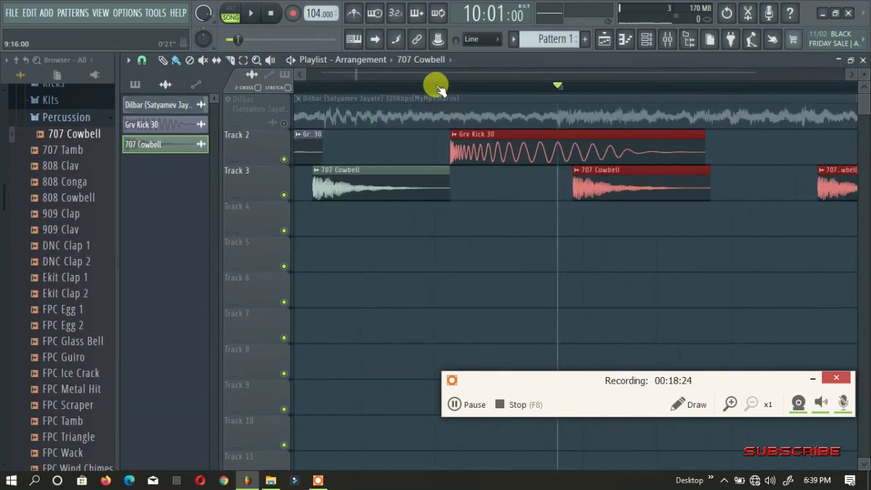
left_click(485, 140)
scroll(468, 88, "down", 4)
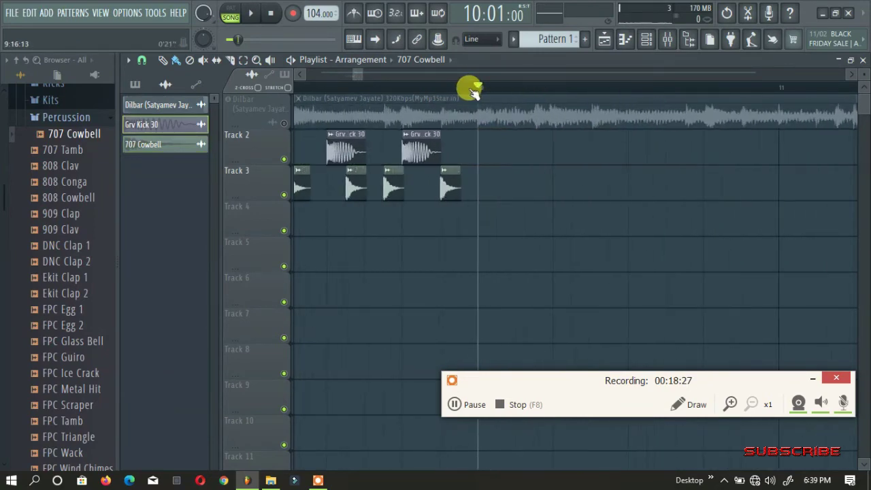
scroll(474, 90, "down", 5)
Play the kick and cowbell beat from 7:15 into bar 8
left_click(399, 87)
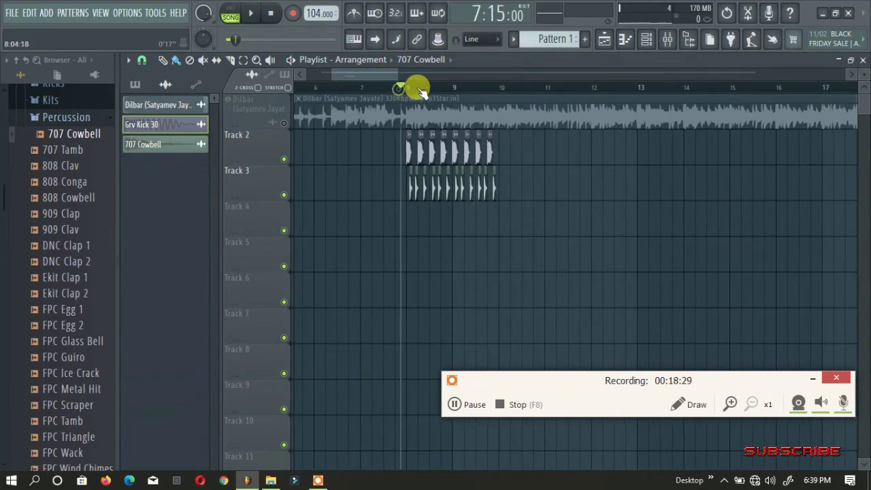
scroll(421, 89, "up", 3)
key("space")
scroll(423, 90, "down", 1)
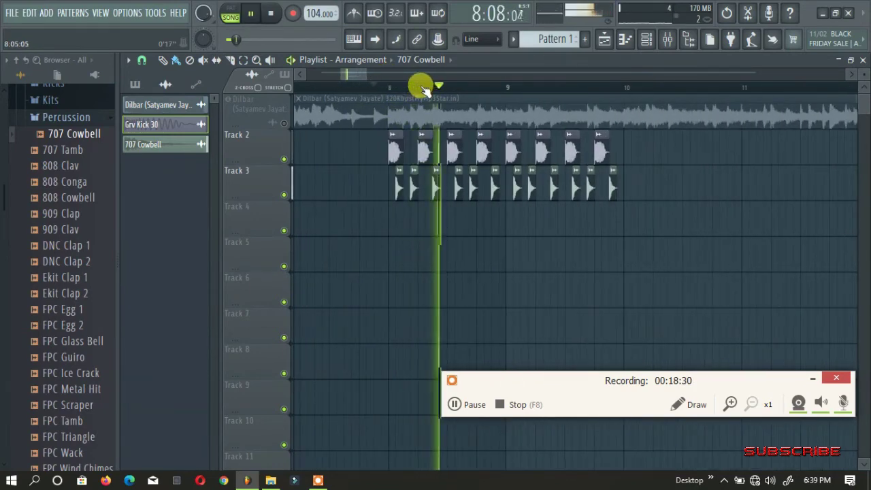
key("space")
Audition the 707 Tamb, 808 Clav, 808 Conga, 808 Cowbell and 909 Clap percussion samples
left_click(68, 150)
left_click(72, 166)
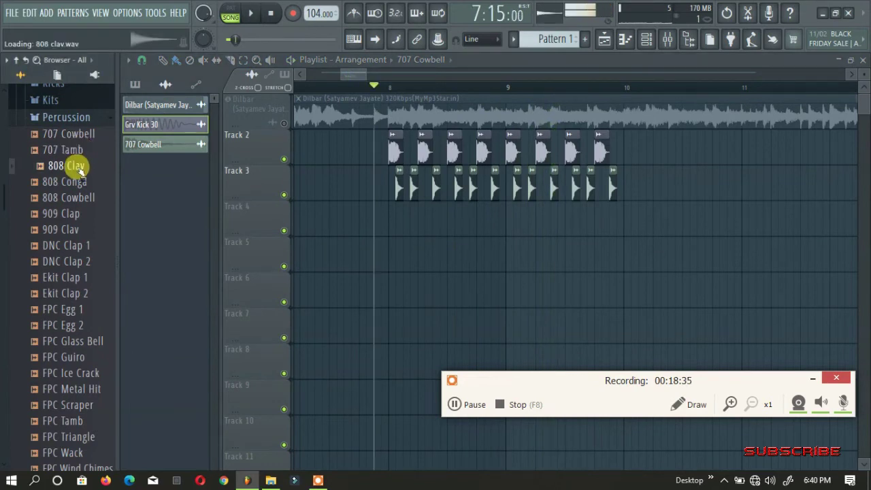
left_click(75, 183)
left_click(78, 199)
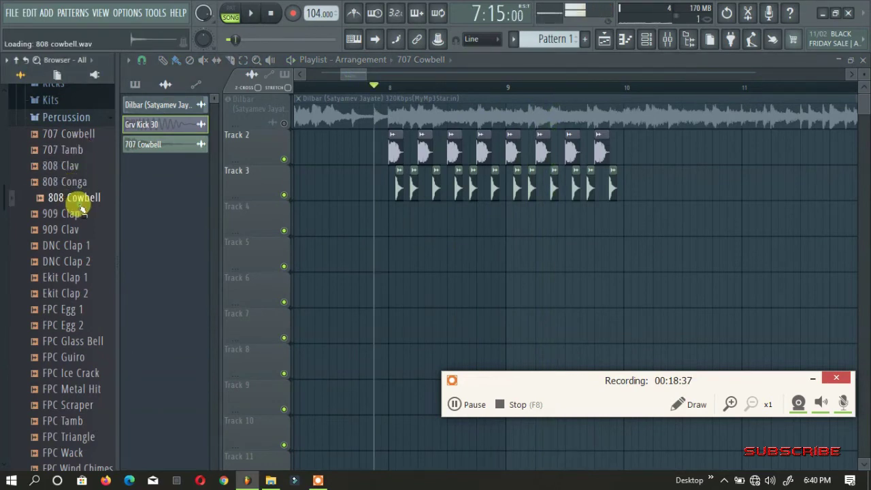
left_click(81, 215)
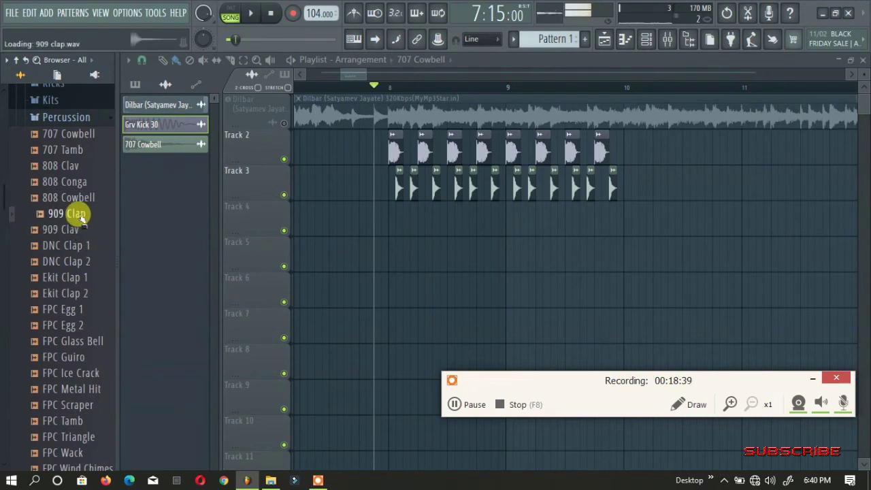
Place a 909 Clap clip on Track 5 at 8:06 and play it with the beat
scroll(421, 91, "up", 2)
scroll(422, 91, "up", 3)
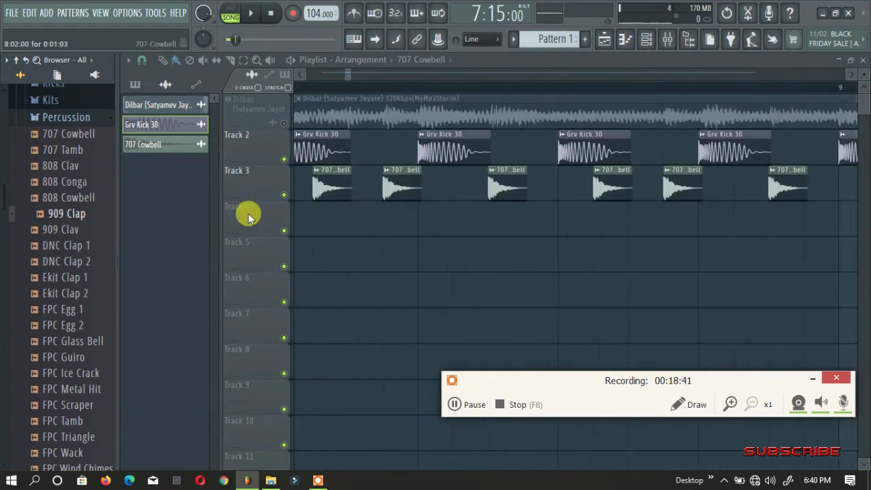
left_click_drag(75, 213, 467, 239)
key("space")
scroll(482, 89, "down", 1)
scroll(482, 89, "down", 2)
key("space")
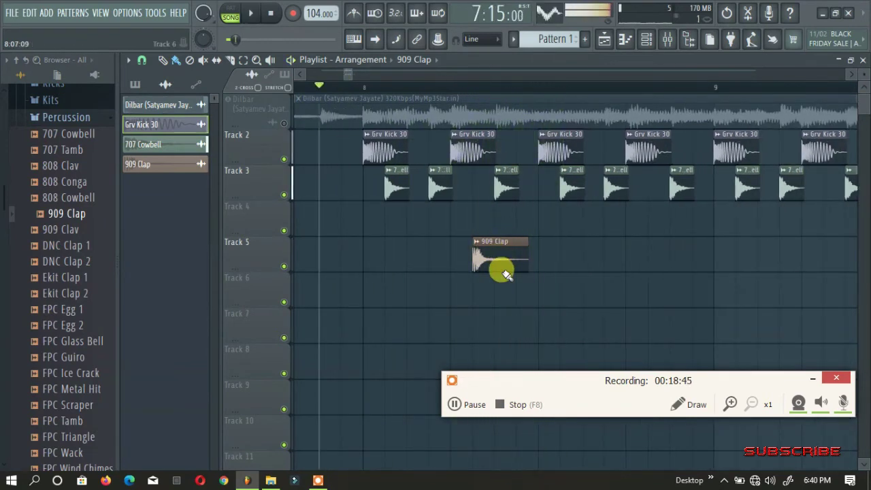
Try the 909 Clap clip at 8:08 on Track 5, play the beat and delete the clip
left_click_drag(497, 260, 537, 256)
key("space")
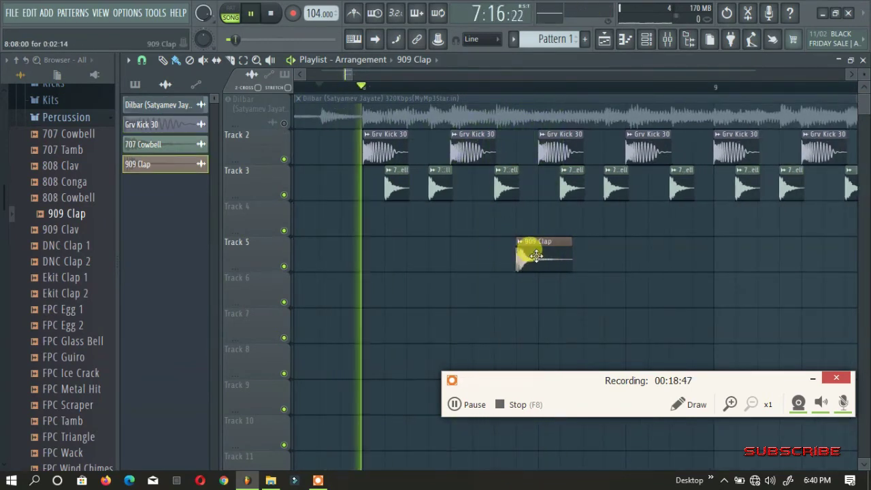
right_click(534, 254)
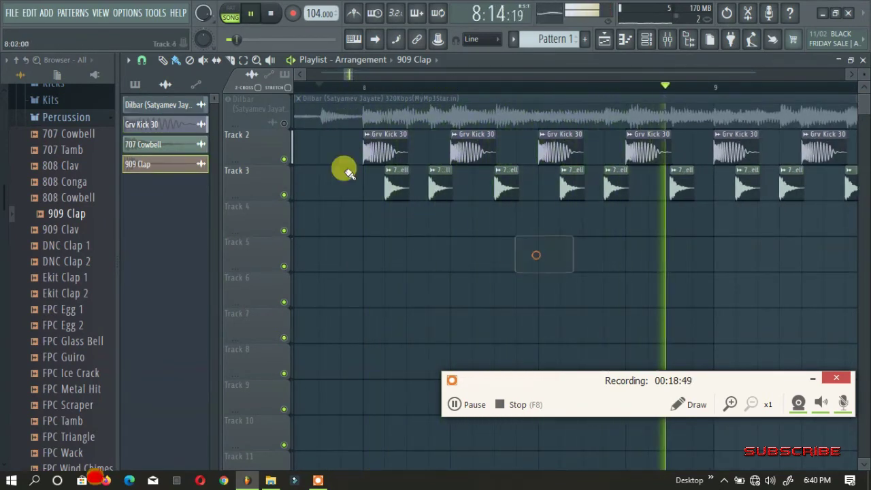
key("space")
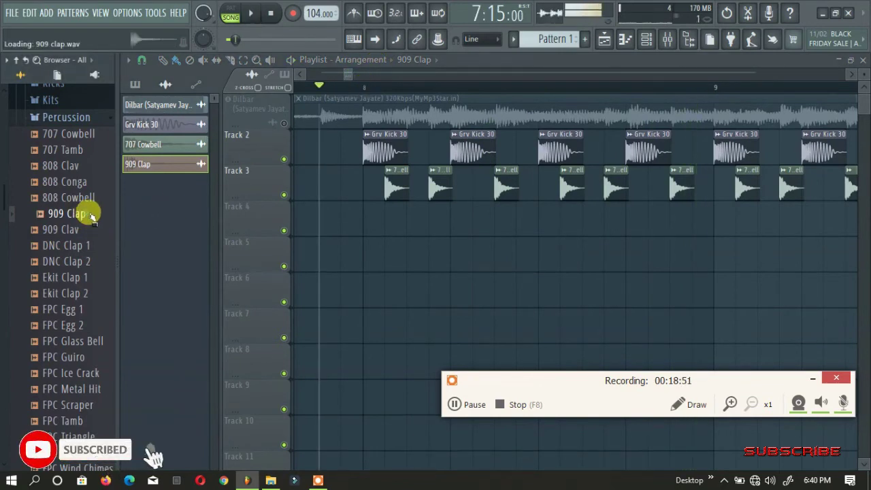
Show the channel rack and add the 909 Clap sample to it as a new sampler channel
left_click(648, 39)
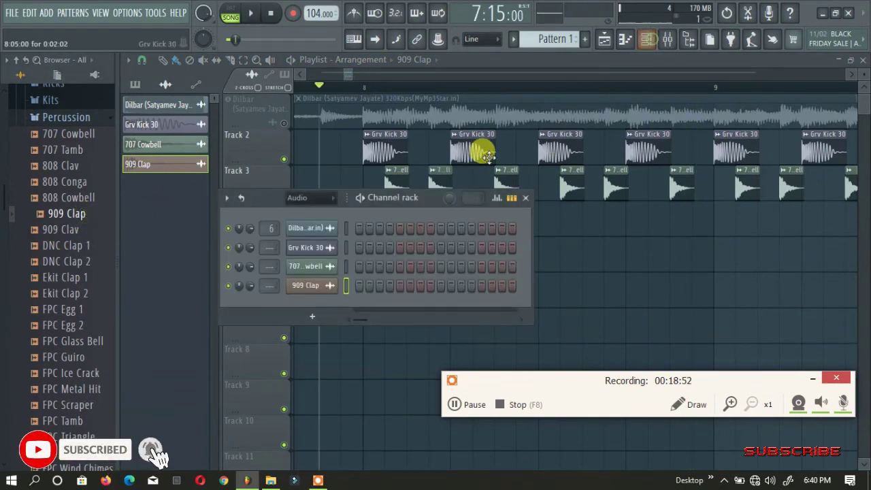
left_click(648, 41)
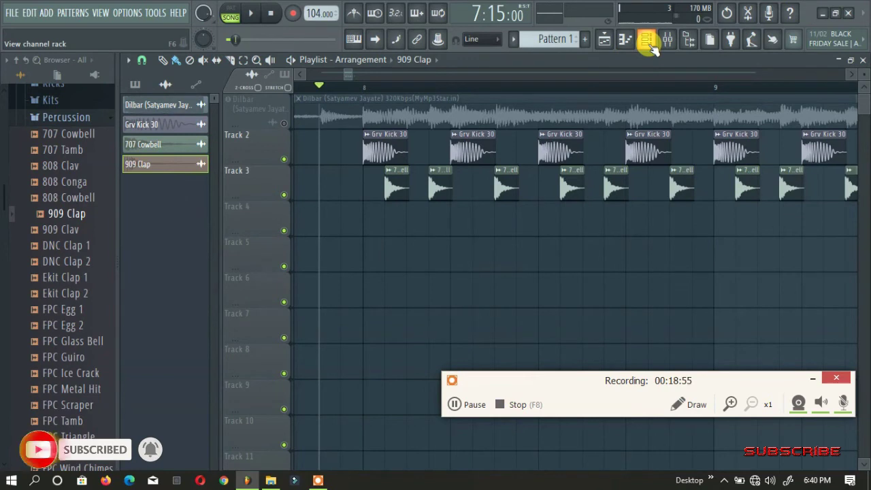
left_click(649, 41)
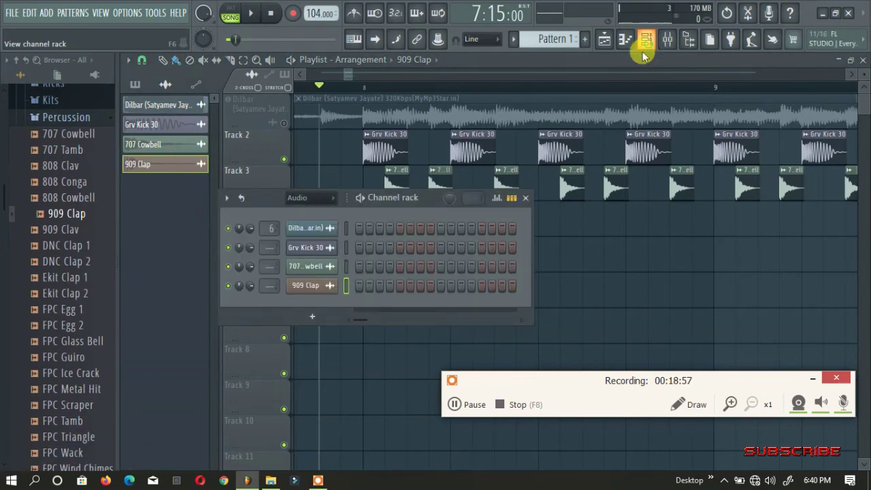
left_click_drag(410, 198, 453, 149)
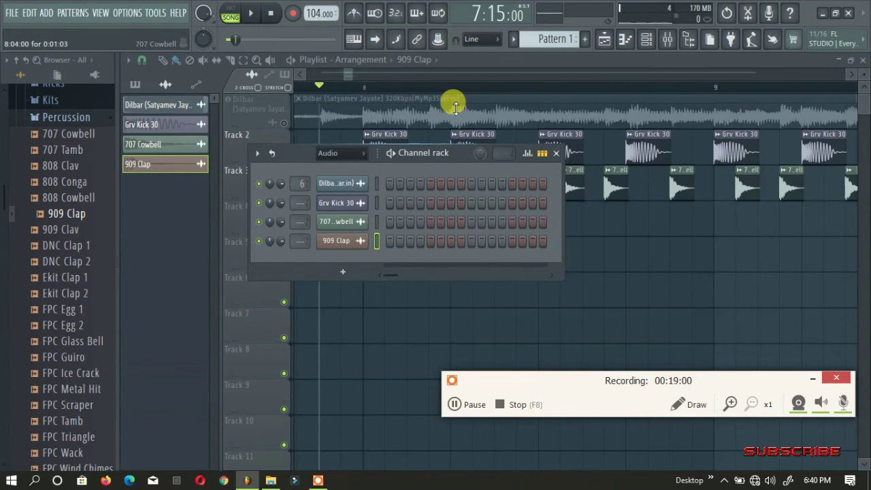
left_click(73, 215)
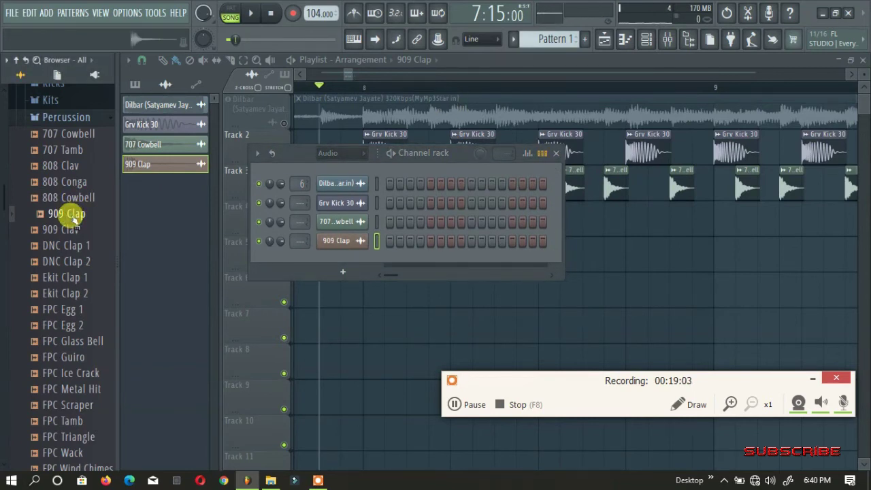
left_click_drag(68, 215, 359, 259)
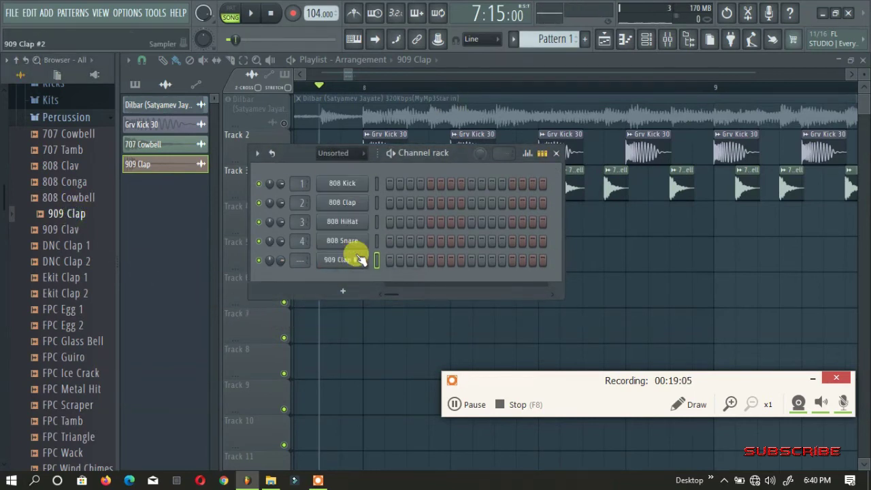
left_click_drag(433, 150, 434, 198)
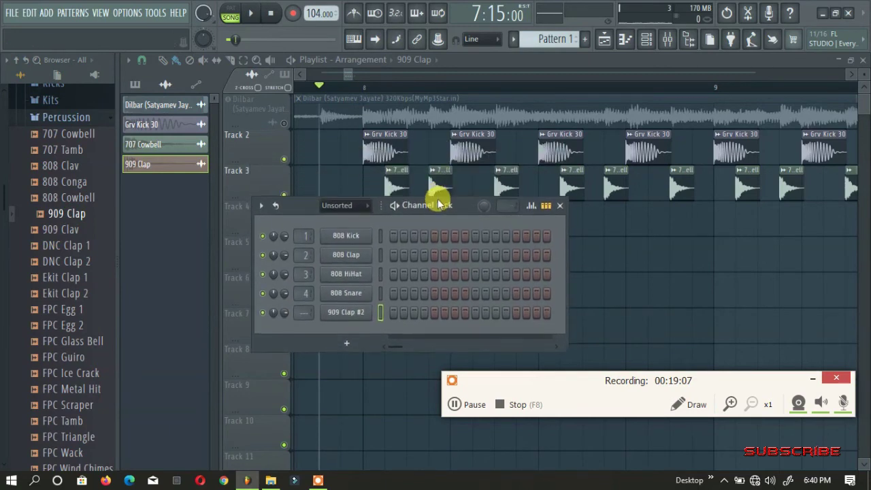
Set the channel rack's filter group to All and reposition the rack over the playlist
left_click(364, 207)
left_click(351, 217)
left_click_drag(435, 200, 422, 126)
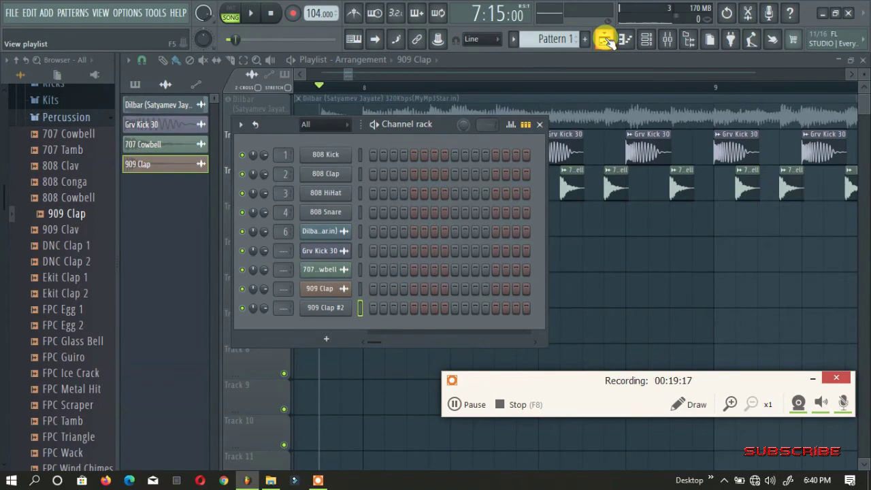
left_click_drag(422, 129, 474, 121)
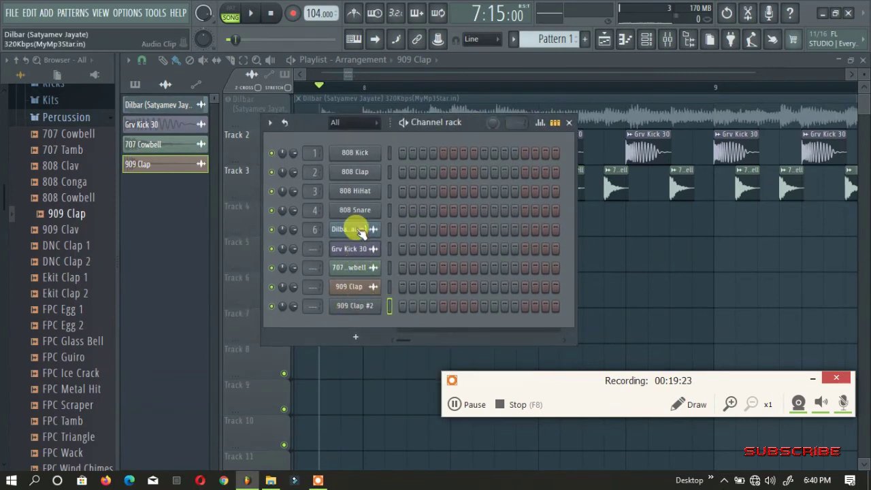
Fill every fourth step of the Grv Kick 30 channel in Pattern 1 and move the rack below the playlist clips
right_click(362, 250)
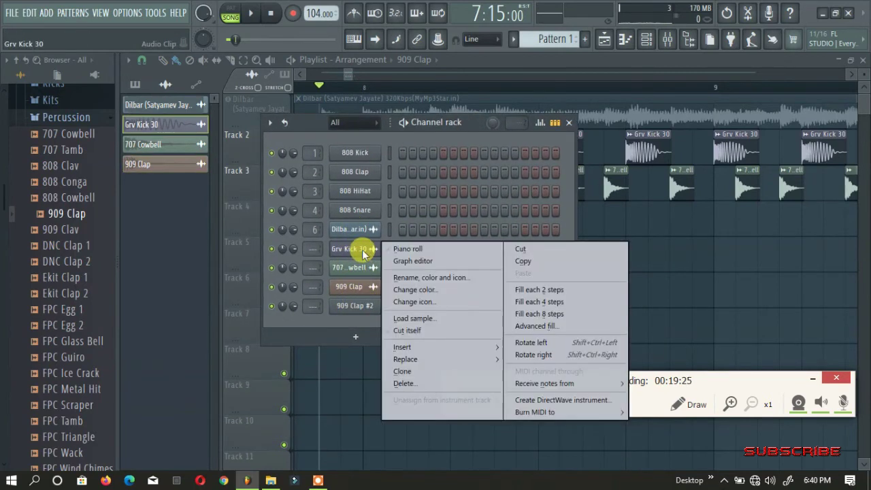
left_click(543, 308)
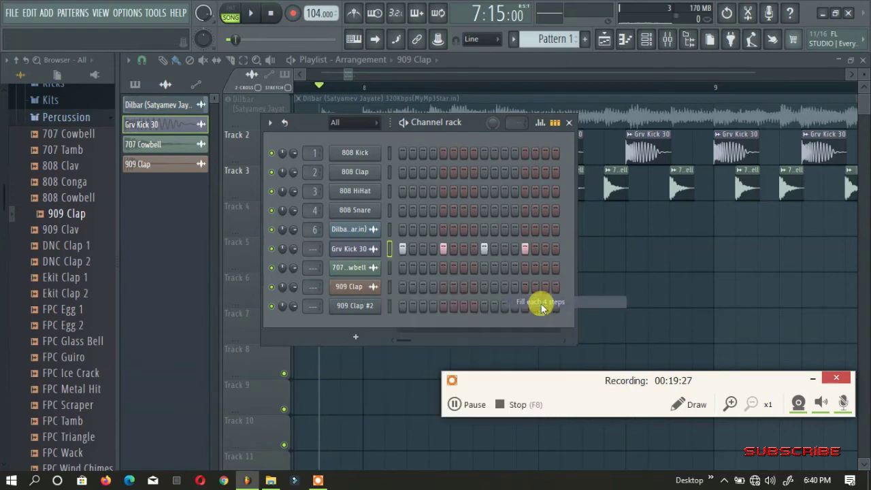
left_click_drag(447, 126, 380, 304)
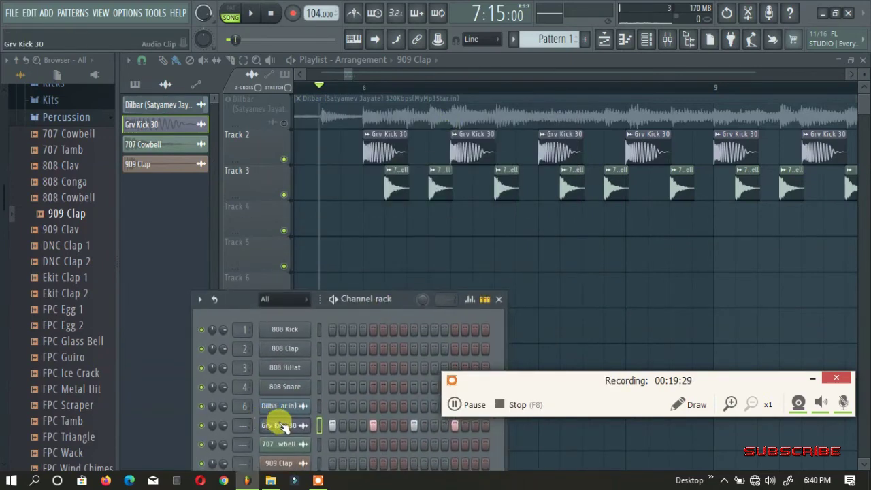
left_click(283, 426)
left_click(591, 237)
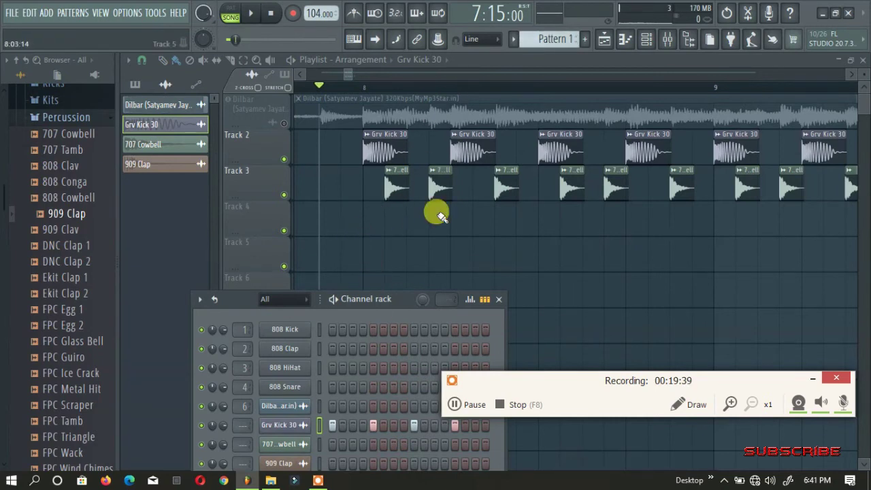
Place a one-bar Pattern 1 clip on Track 4 at 8:01, below the kick and cowbell clips
left_click(554, 36)
left_click(361, 217)
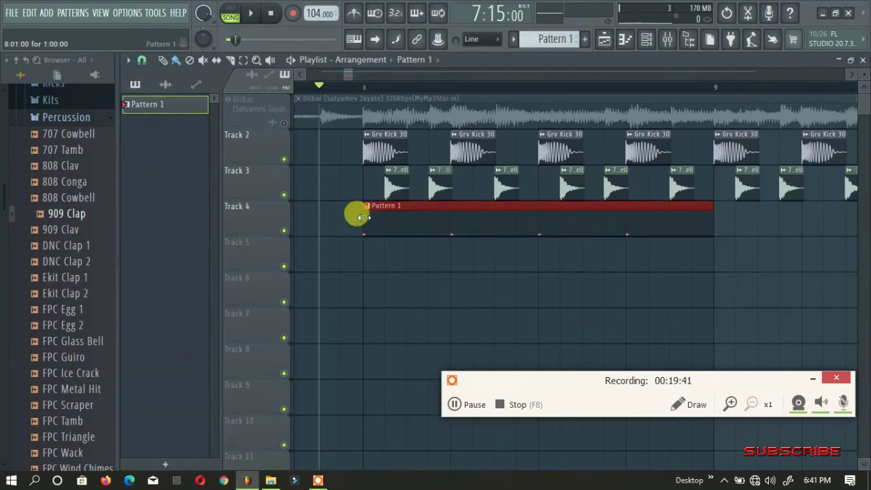
left_click_drag(373, 83, 475, 150)
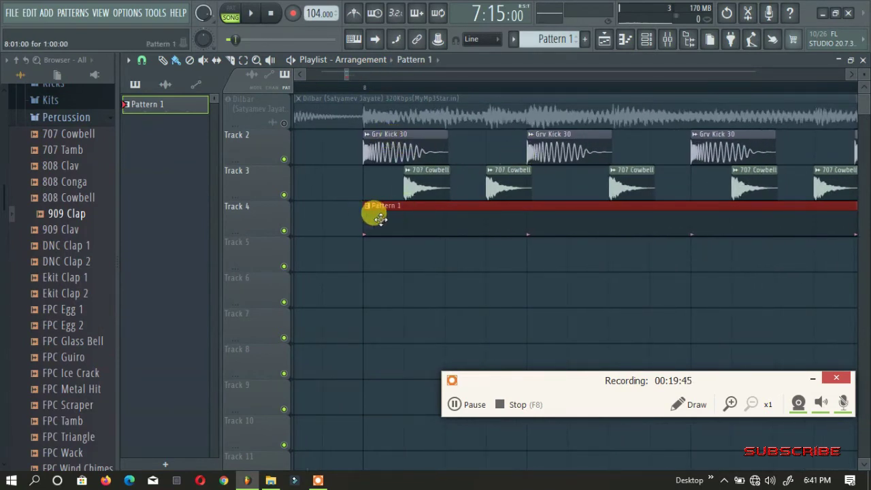
Review the playlist's snap-to-grid options and set the snap to 1/4 beat
left_click(141, 60)
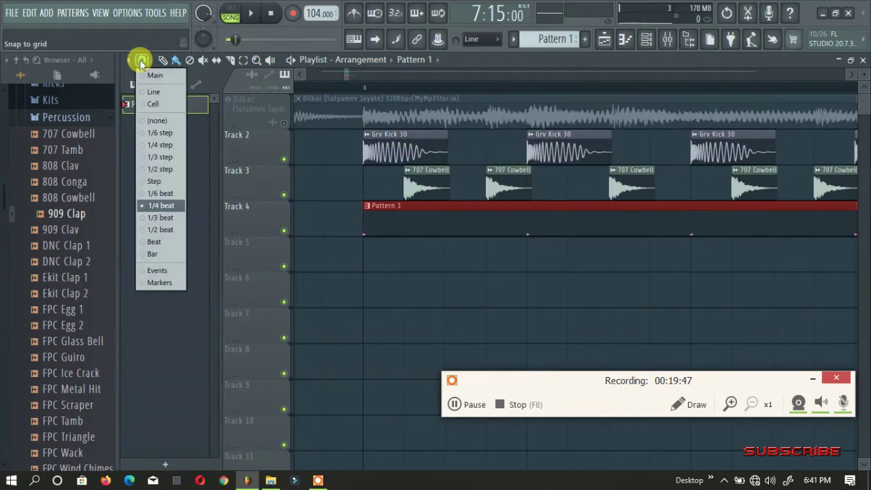
left_click(141, 60)
left_click(141, 60)
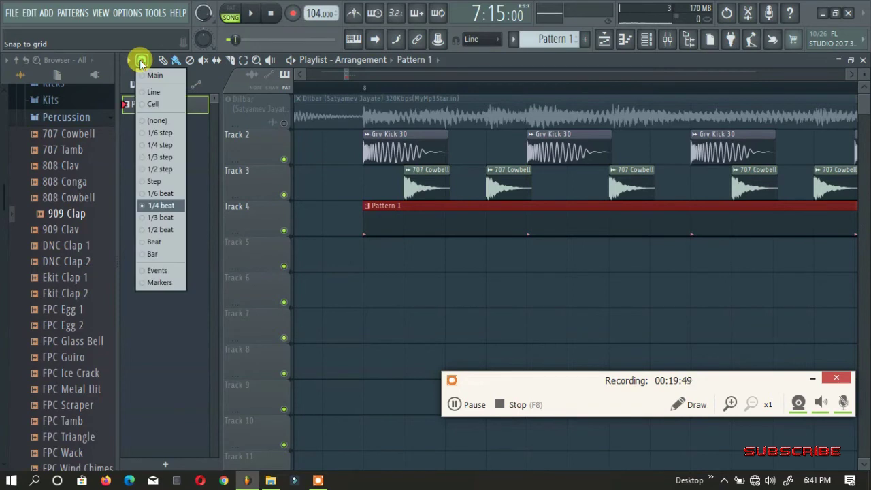
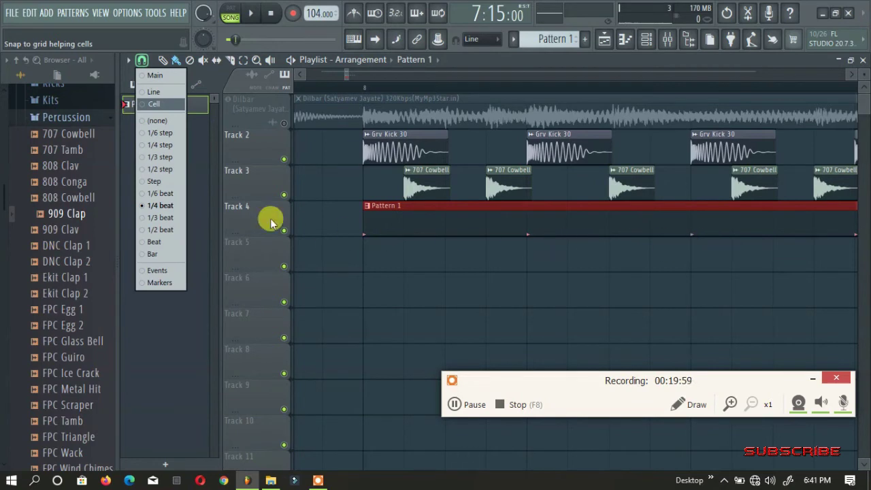
left_click(172, 205)
left_click(476, 405)
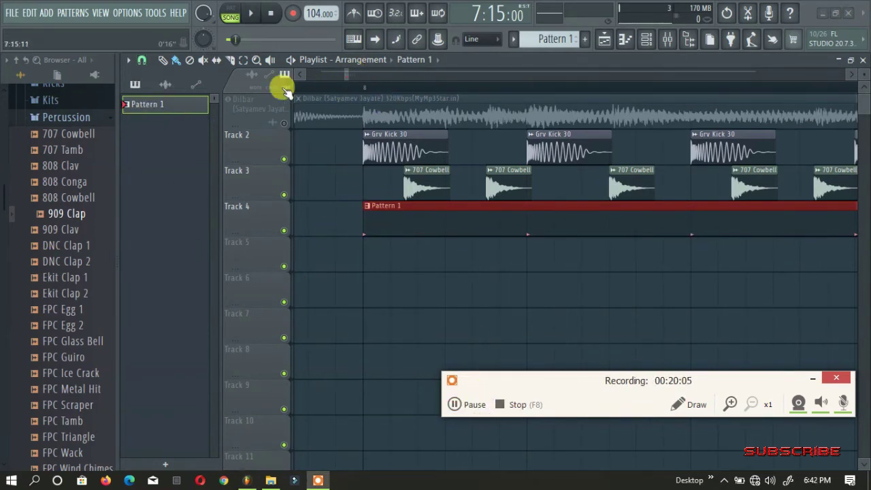
left_click(141, 60)
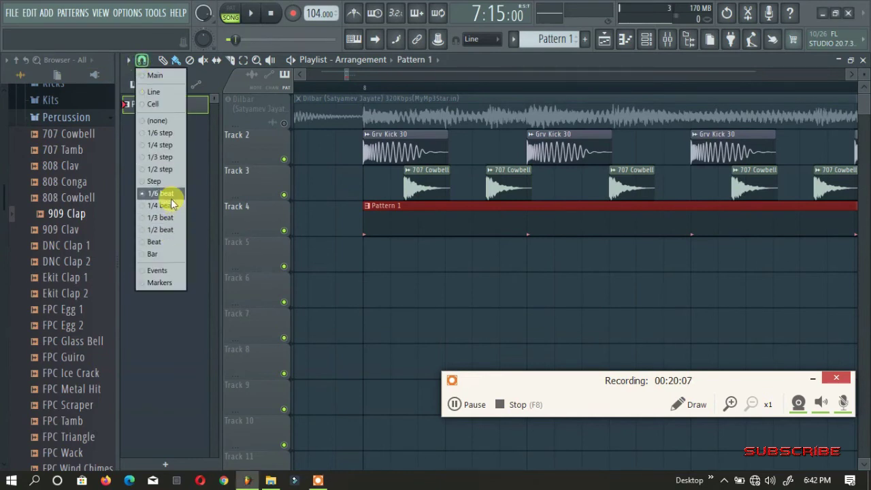
left_click(365, 230)
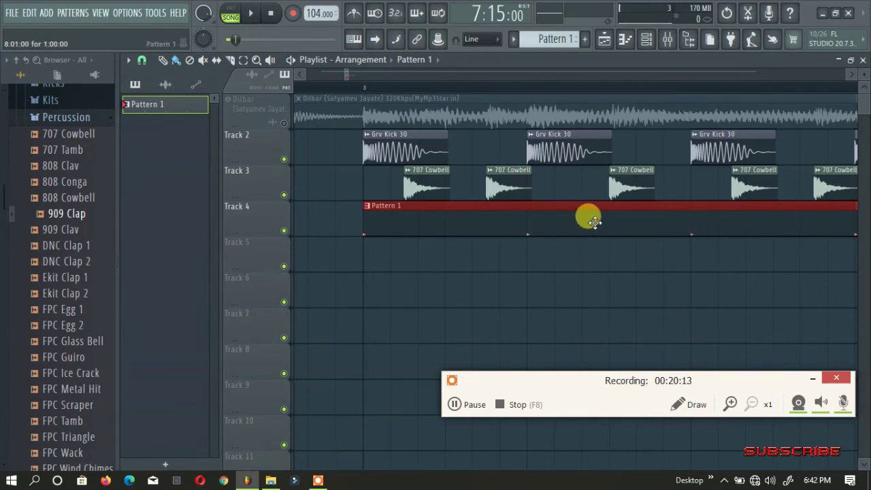
Set the playlist's snap to 1/4 beat and look through the picker's audio and automation clips
left_click(143, 61)
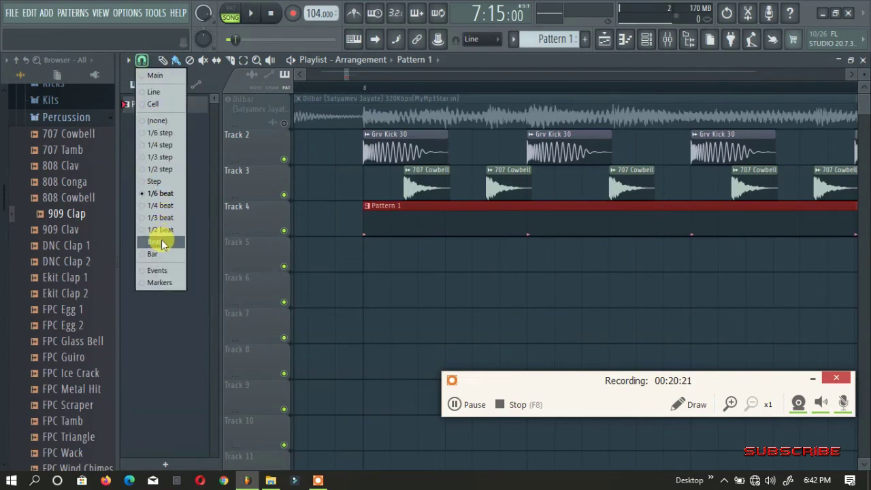
left_click(170, 204)
scroll(306, 84, "down", 2)
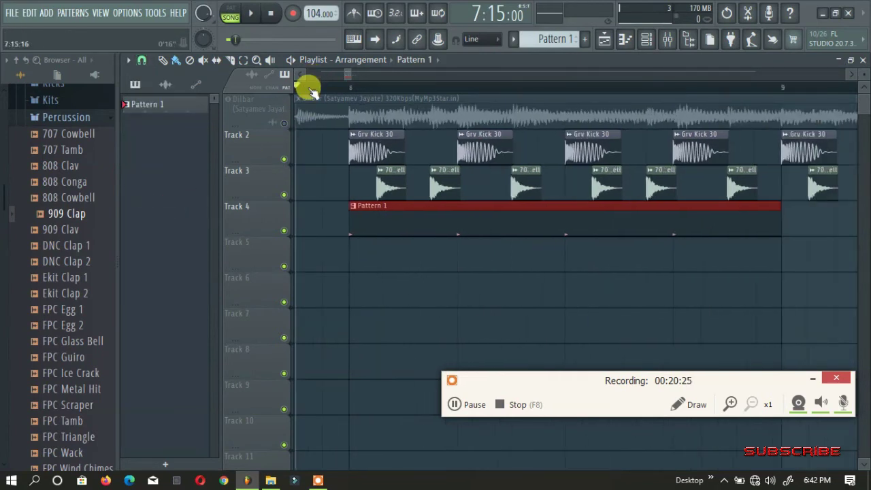
left_click(166, 86)
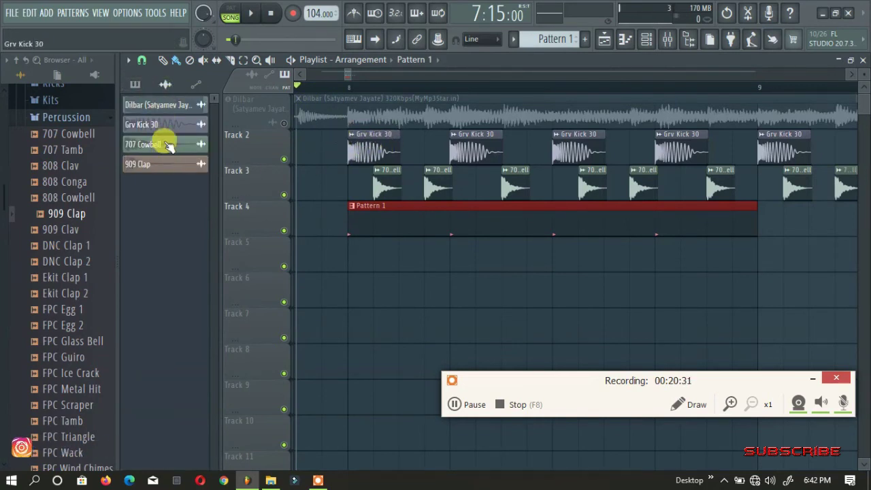
left_click(195, 87)
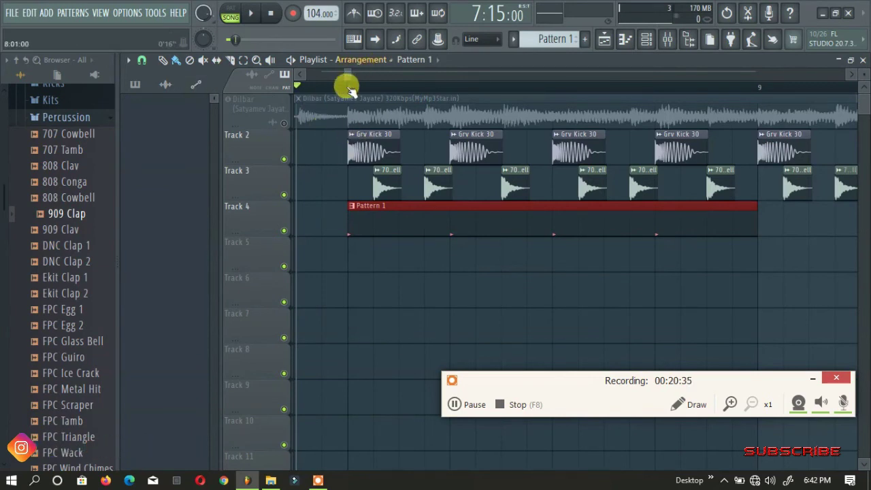
Create a volume multiplier automation clip for the first Grv Kick 30 clip and move it to Track 5
scroll(347, 86, "up", 4)
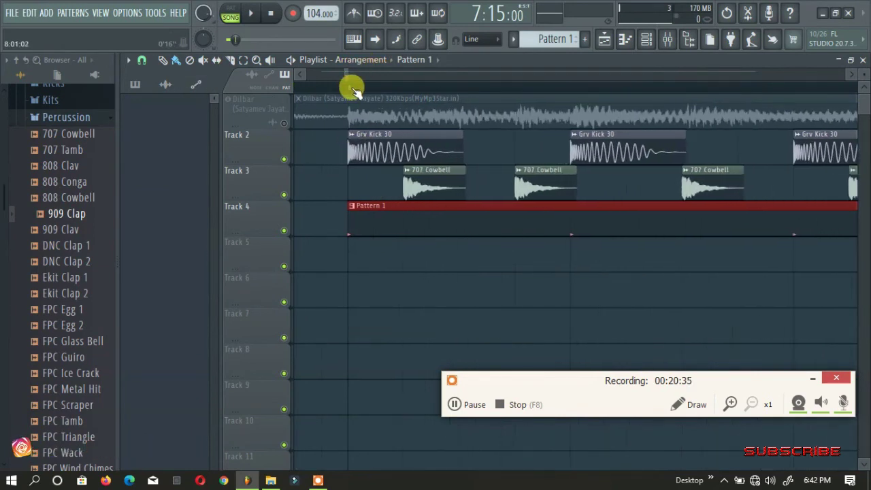
right_click(356, 140)
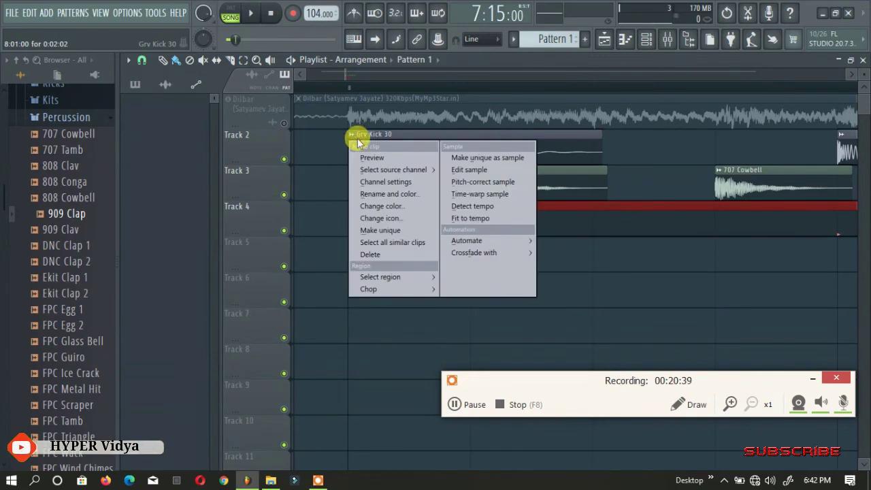
mouse_move(496, 243)
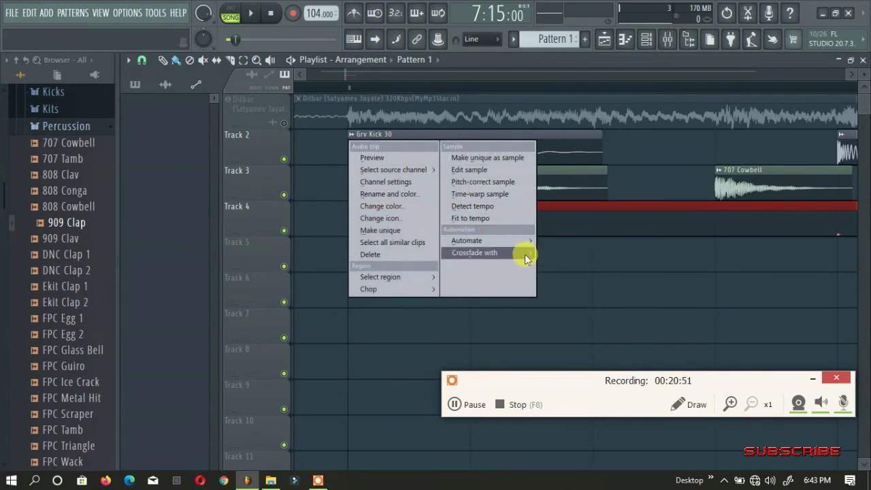
mouse_move(527, 241)
left_click(558, 251)
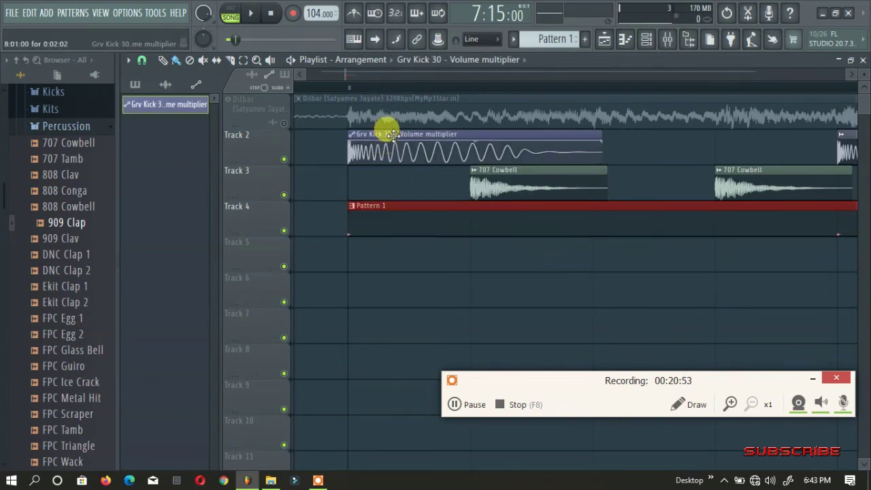
left_click_drag(393, 134, 363, 259)
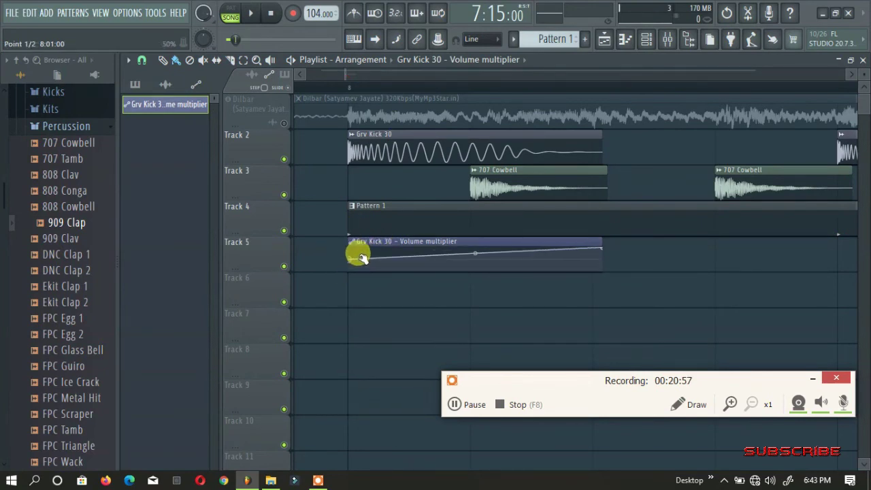
Delete the Grv Kick 30 volume automation clip from Track 5 and remove its automation channel from the project
right_click(398, 240)
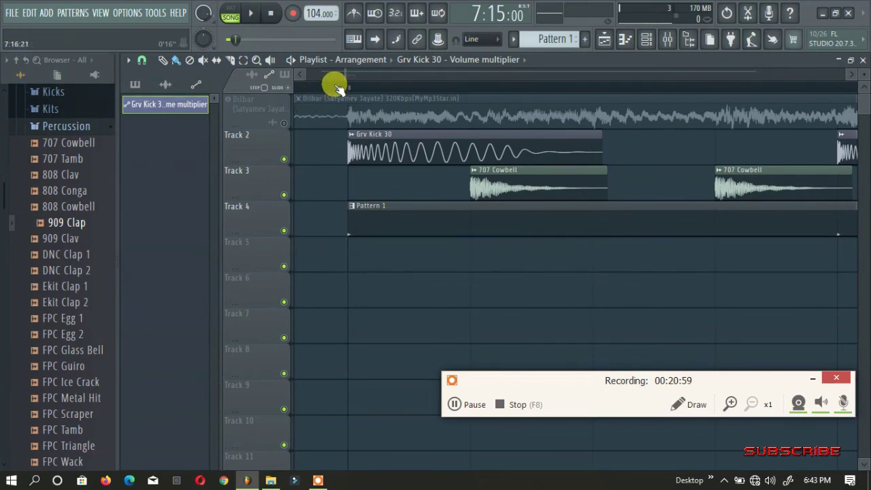
right_click(184, 107)
left_click(196, 211)
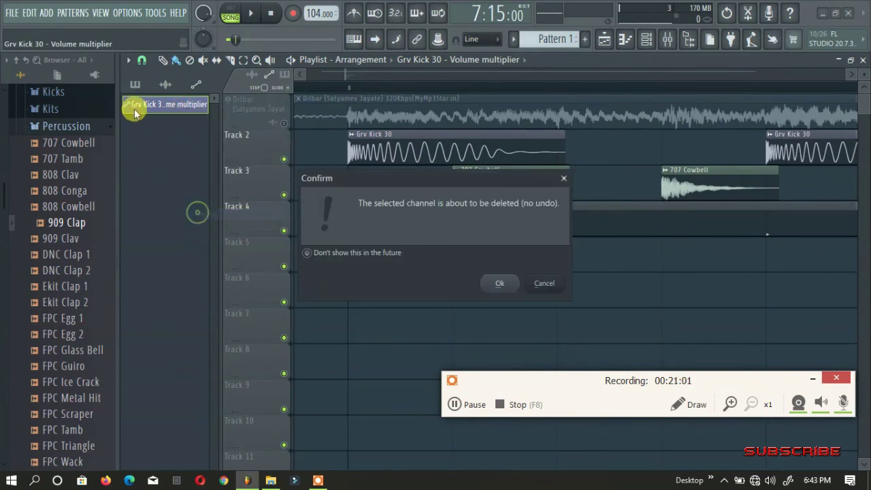
left_click(497, 284)
Select Pattern 1 in the picker and delete its clip from Track 4
left_click(139, 85)
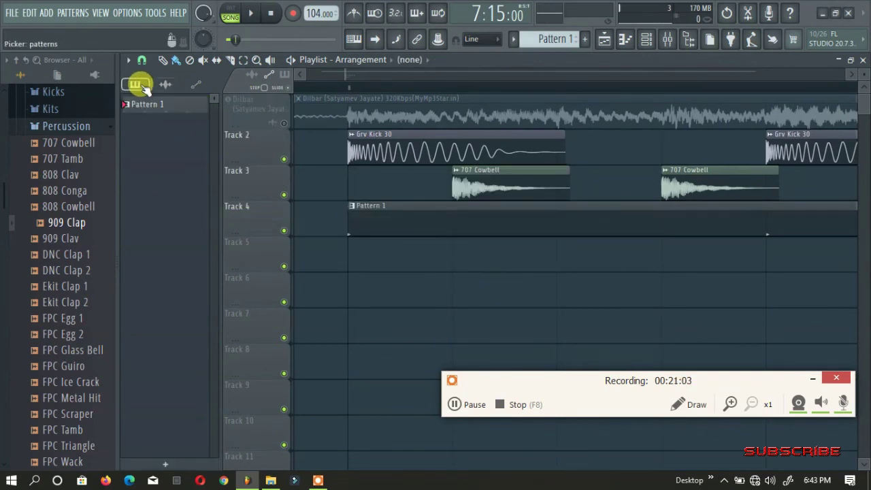
left_click(153, 104)
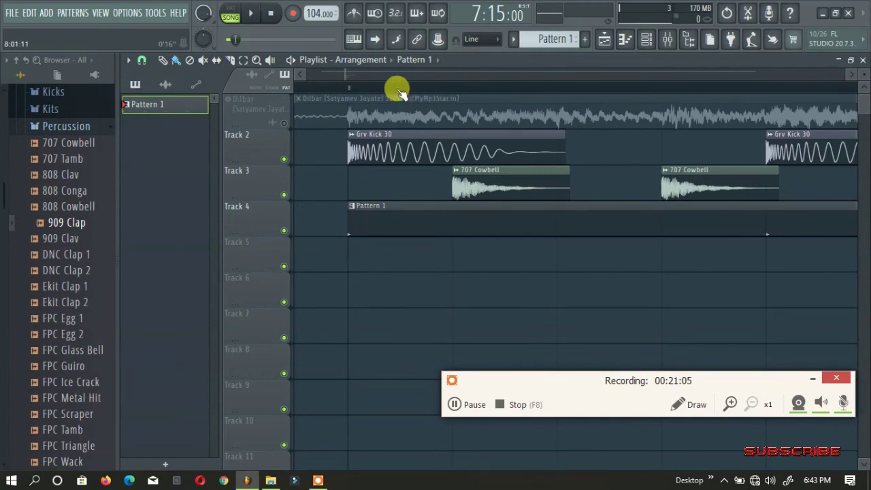
scroll(398, 89, "down", 2)
scroll(400, 90, "down", 2)
left_click(166, 86)
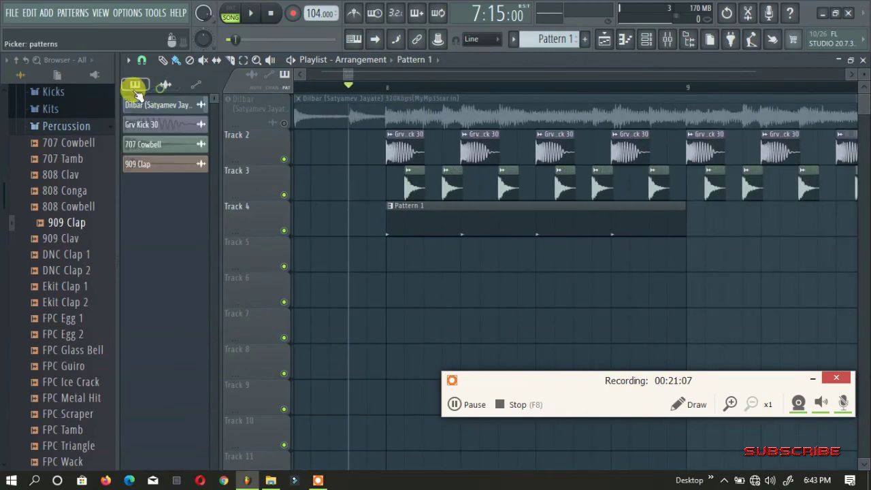
left_click(135, 86)
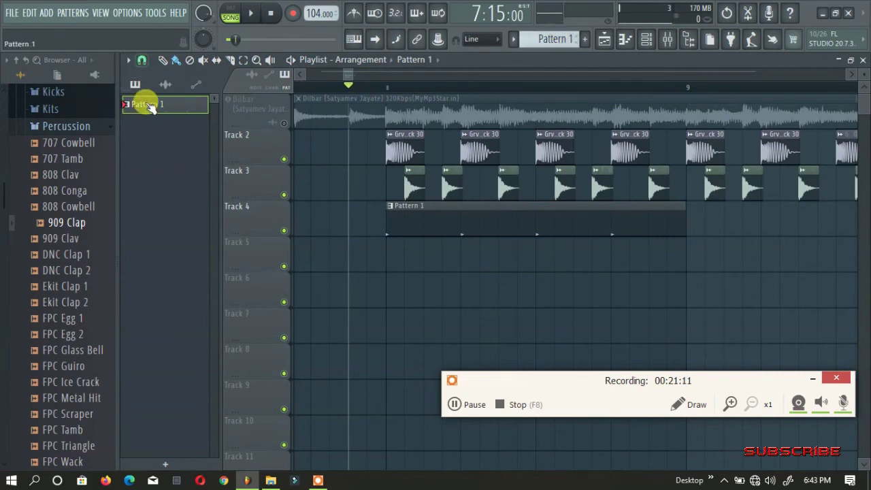
right_click(462, 222)
Open the channel rack, move it over the upper playlist tracks and enlarge it to show every channel
left_click(648, 40)
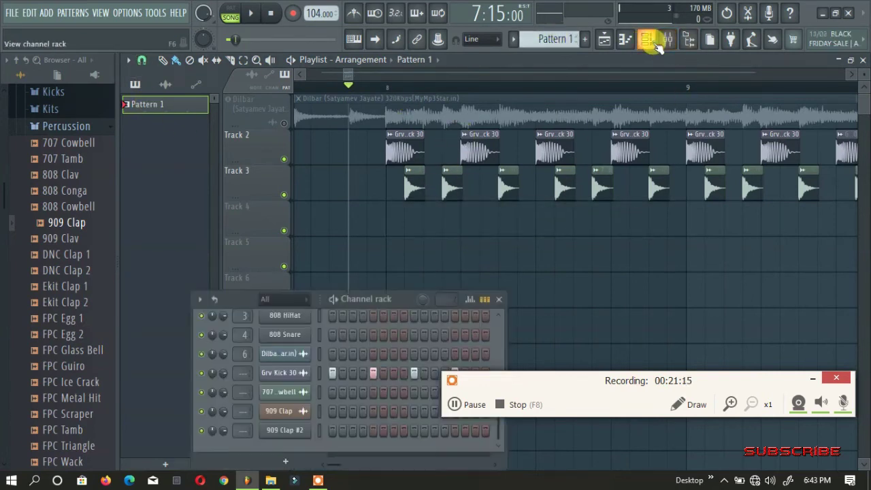
left_click_drag(388, 297, 398, 164)
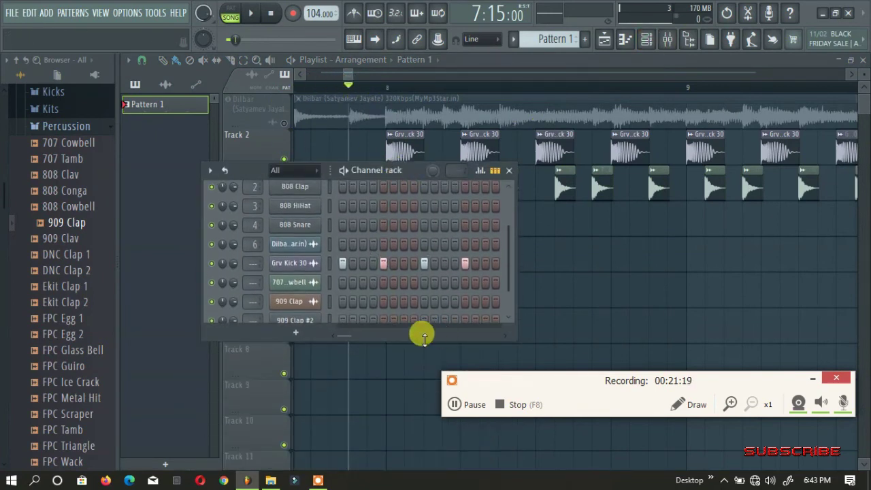
left_click_drag(421, 338, 404, 416)
left_click_drag(398, 171, 397, 128)
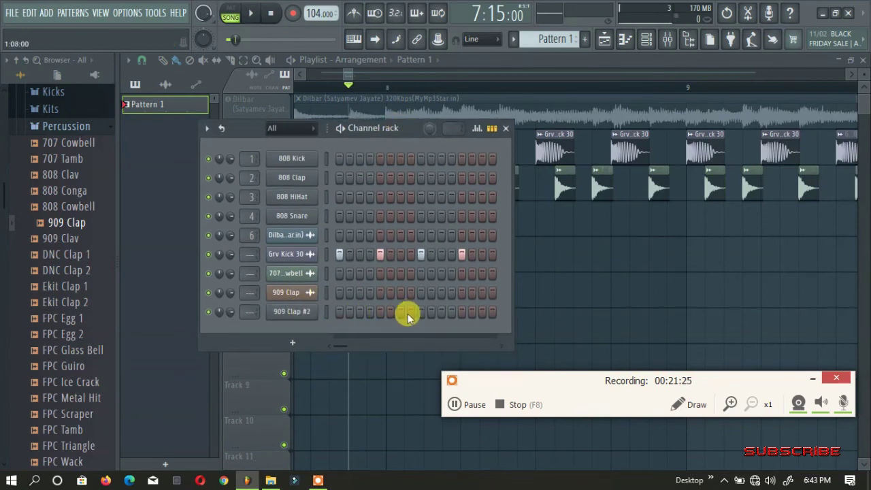
Try 909 Clap #2 on steps 4, 8, 12 and 16 while Pattern 1 plays, and clear those steps
left_click(371, 312)
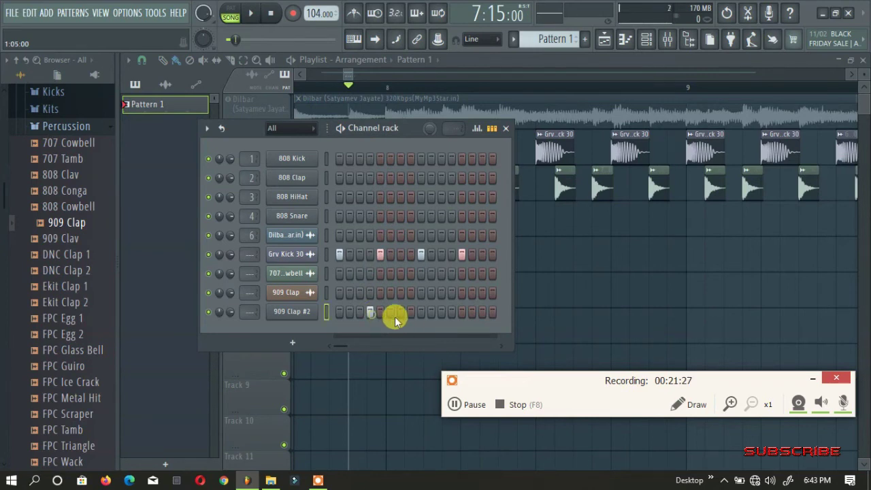
left_click(339, 131)
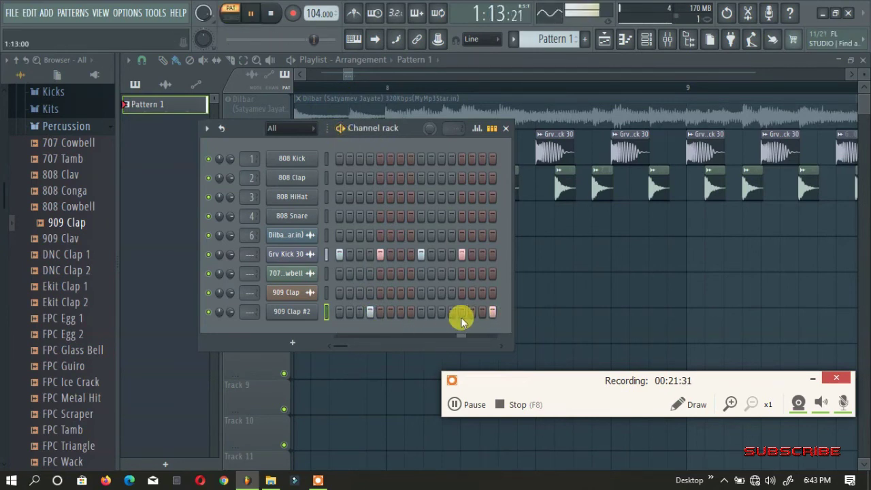
left_click(410, 313)
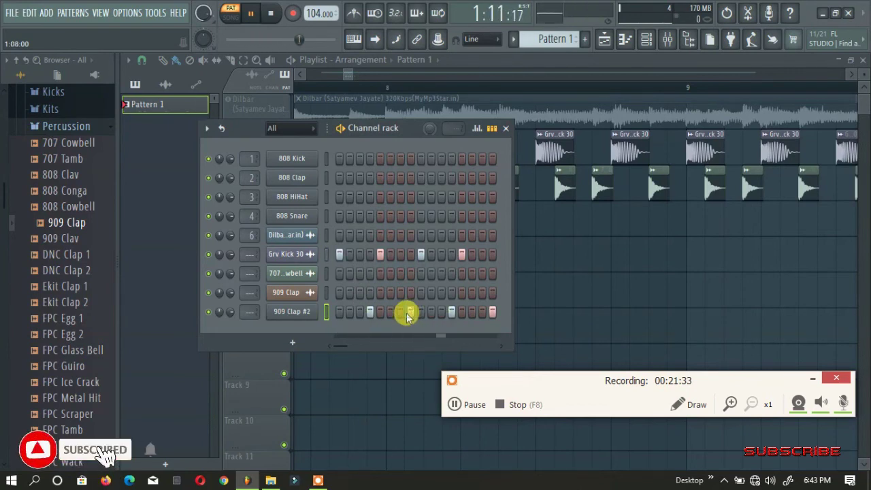
left_click_drag(492, 314, 353, 317)
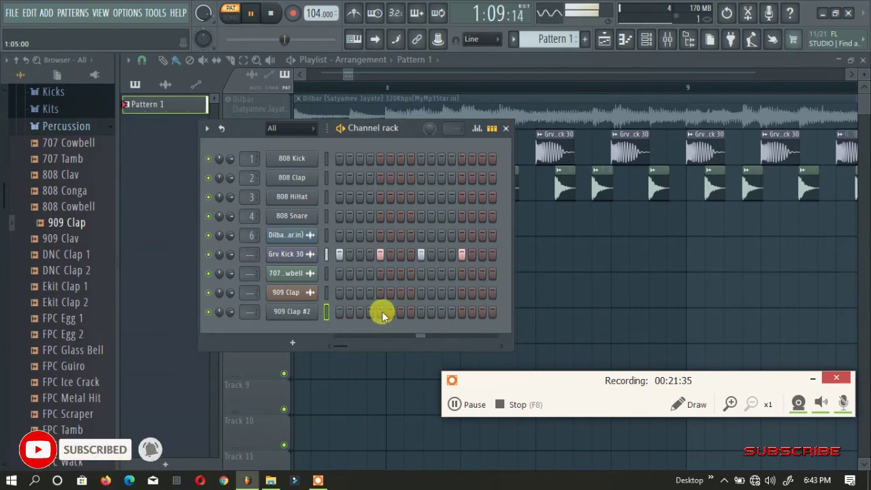
Program 909 Clap #2 on steps 4, 7, 12 and 15 of Pattern 1 during playback
left_click(369, 314)
left_click(391, 314)
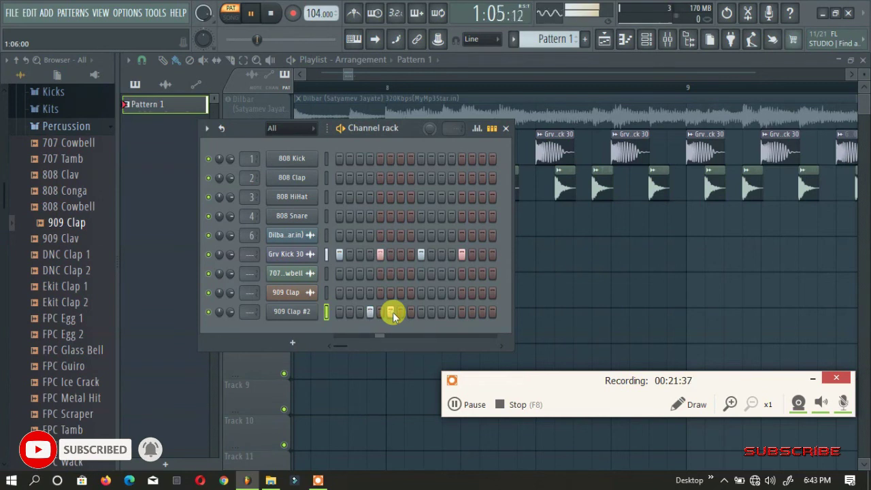
left_click(401, 314)
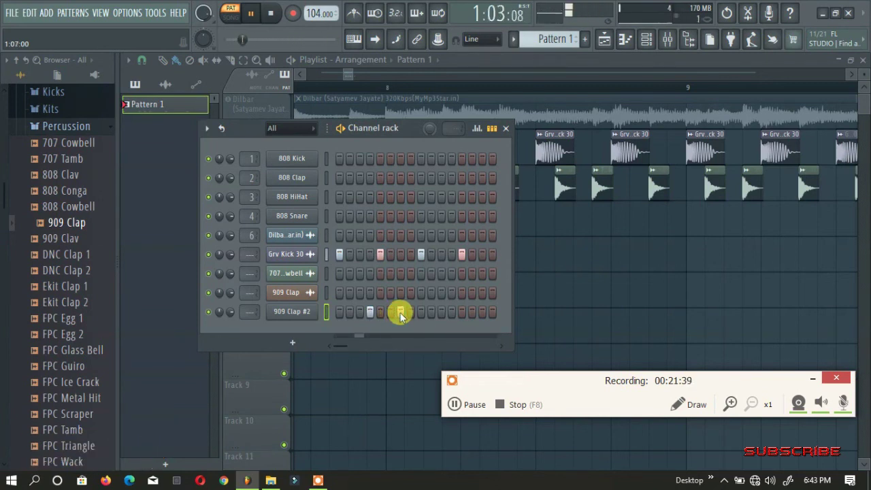
left_click(451, 313)
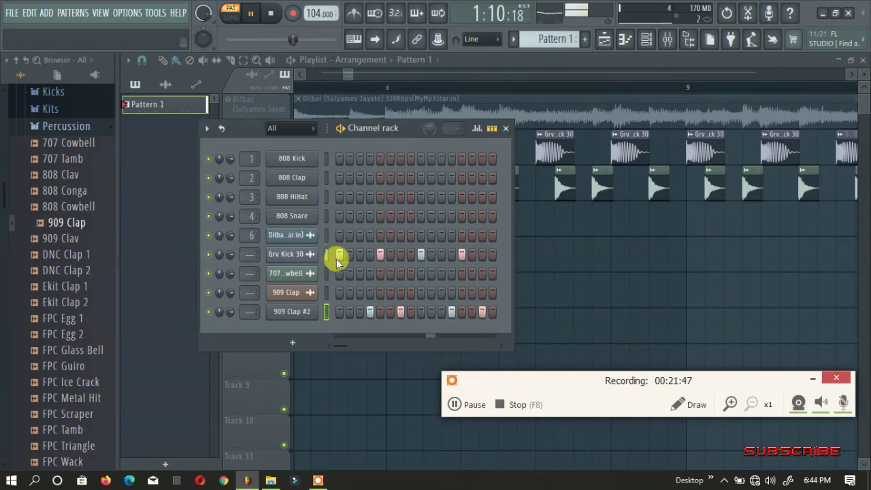
Stop playback, clear all Grv Kick 30 steps from Pattern 1 and select the 909 Clap #2 channel
key("space")
left_click_drag(461, 257, 339, 256)
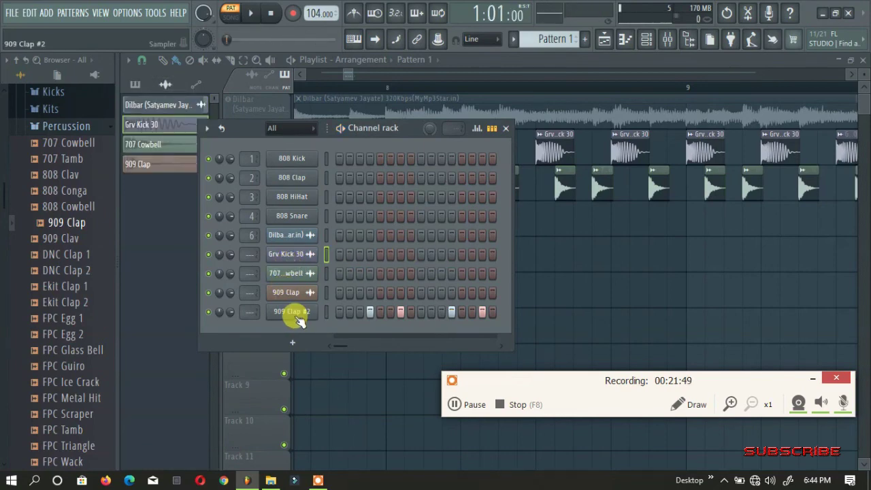
right_click(298, 320)
left_click(289, 313)
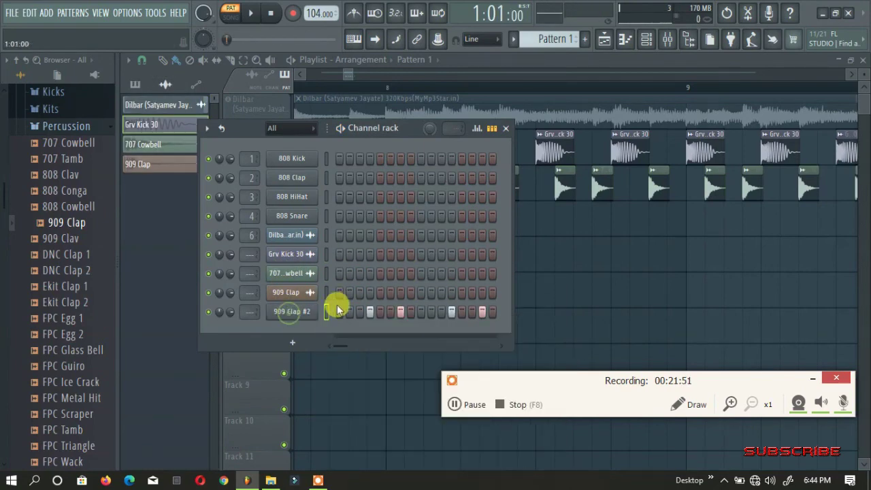
left_click(298, 310)
Place a Pattern 1 clip on Track 5 at 8:01 and play the song from 7:15 to hear it
left_click(577, 244)
left_click_drag(628, 254, 439, 212)
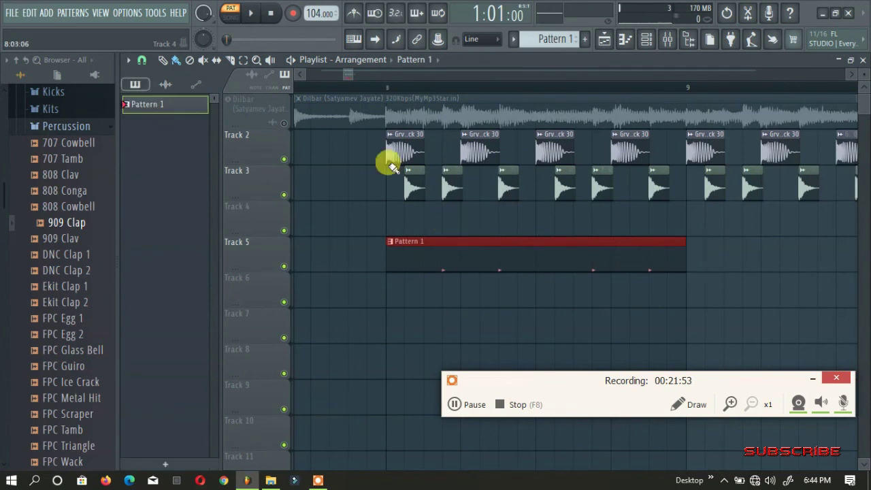
left_click(352, 85)
key("space")
scroll(352, 86, "down", 1)
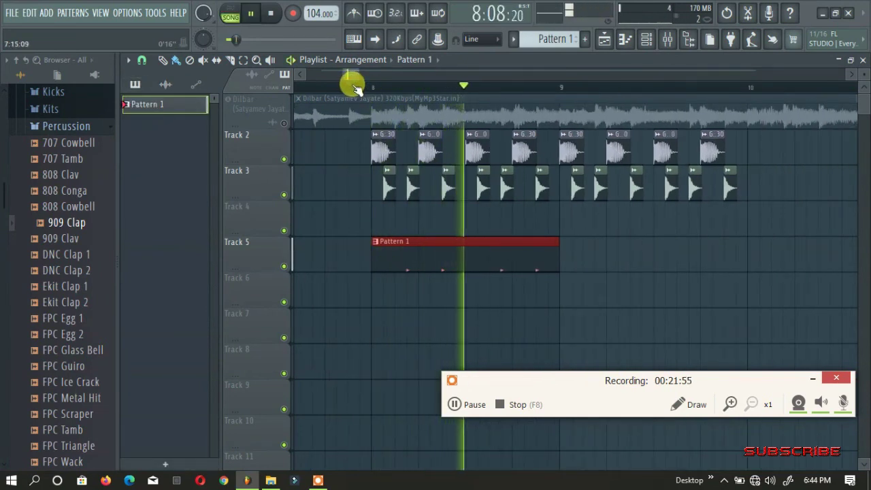
key("space")
Remove the Pattern 1 clip from the playlist and delete Pattern 1 from the project
left_click_drag(418, 245, 424, 213)
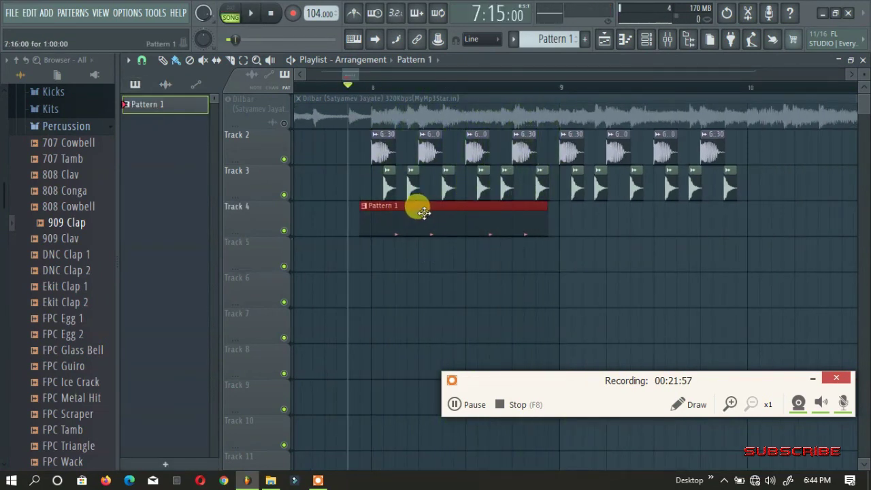
right_click(426, 213)
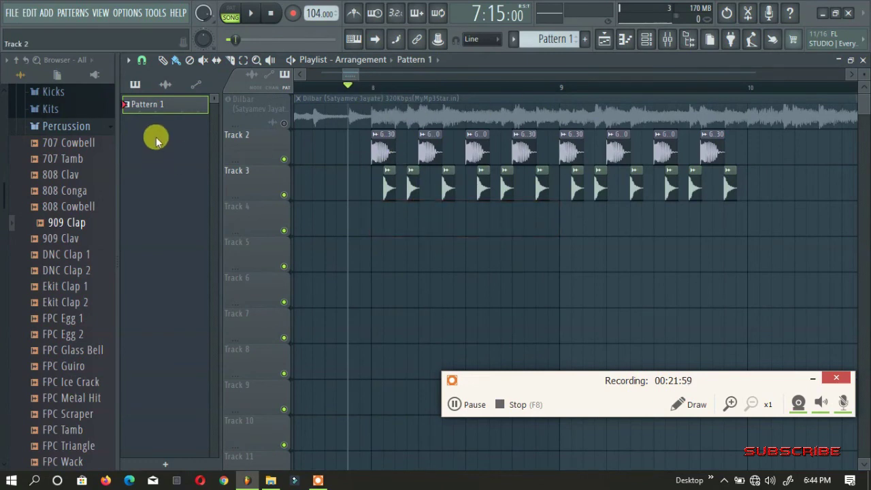
right_click(163, 105)
left_click(204, 264)
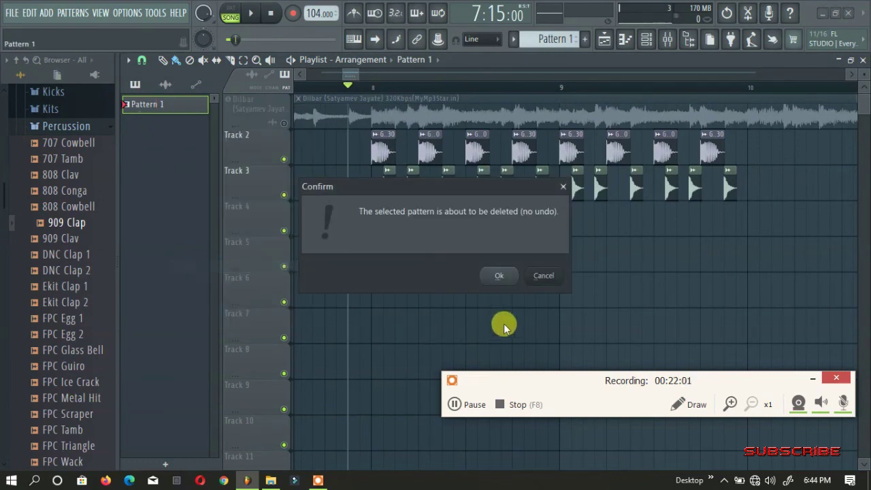
left_click(501, 276)
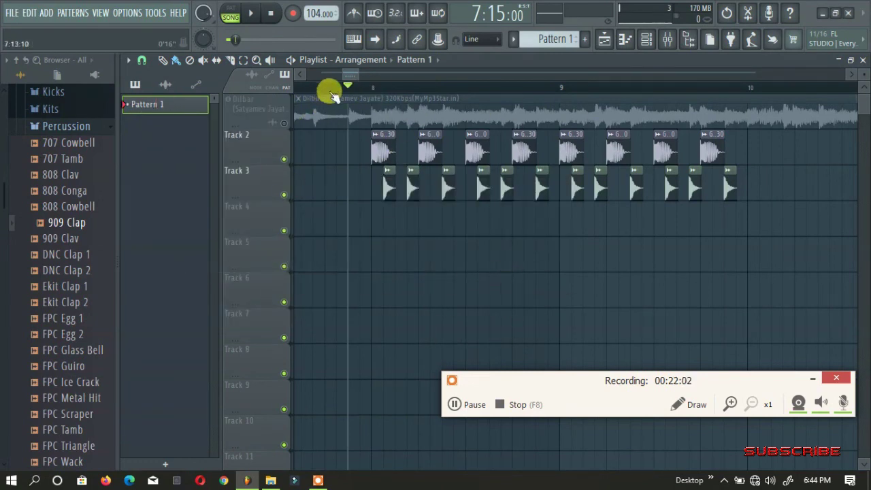
Open the 909 Clap audio clip's channel settings and bring up its piano roll
left_click(164, 84)
left_click(168, 172)
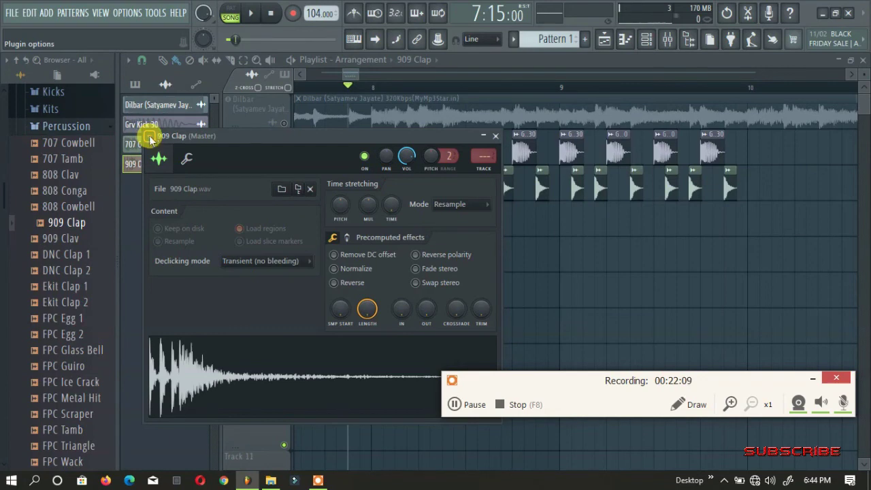
left_click(150, 137)
left_click(167, 152)
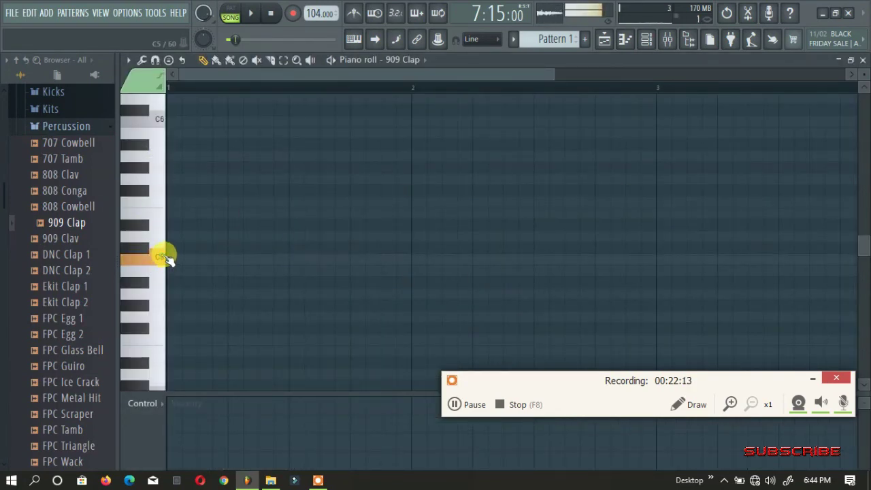
In the 909 Clap piano roll, place one-step C5 notes on the four beats of bar 1, keeping only the one on beat 4
left_click(353, 260)
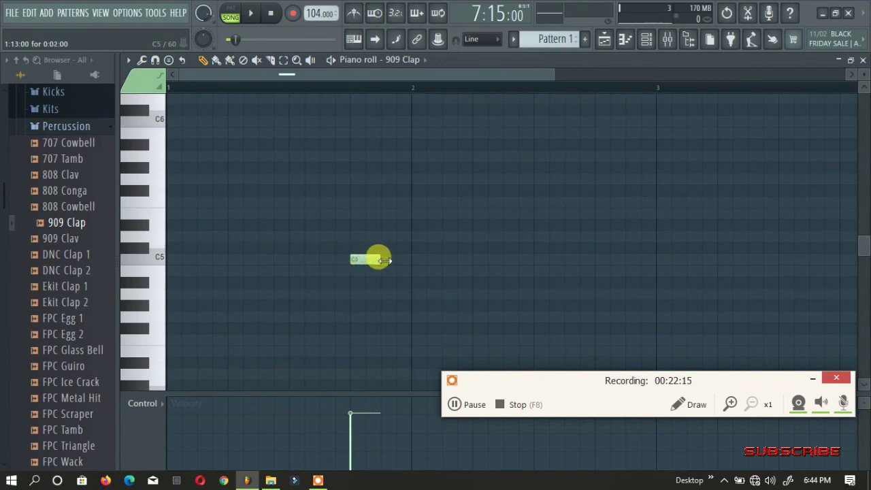
right_click(379, 256)
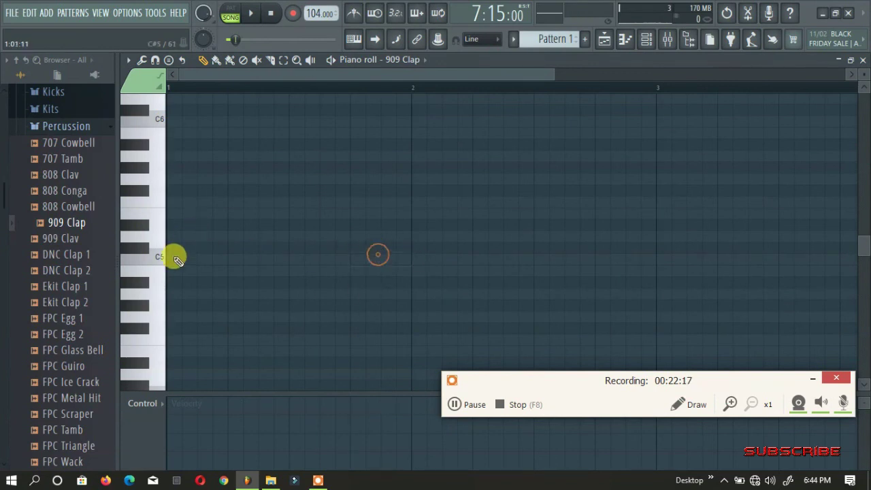
left_click(174, 258)
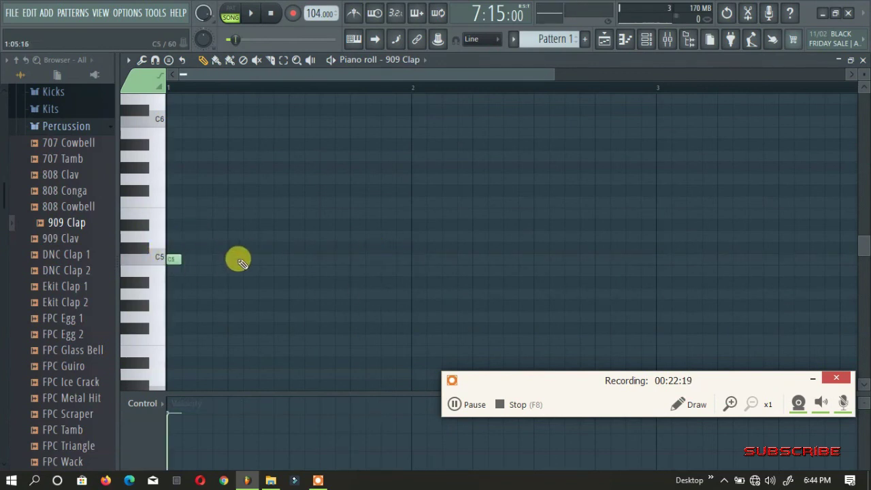
left_click(238, 258)
left_click(296, 259)
left_click(357, 258)
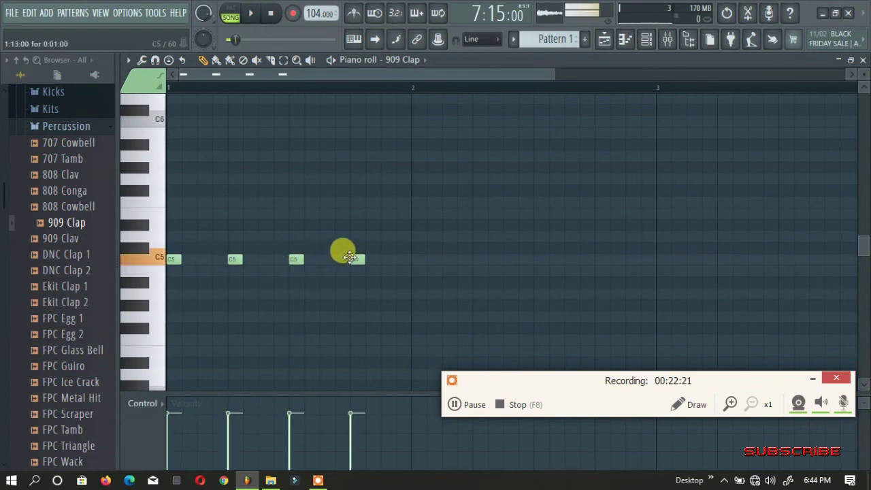
right_click(296, 258)
right_click(235, 258)
right_click(173, 258)
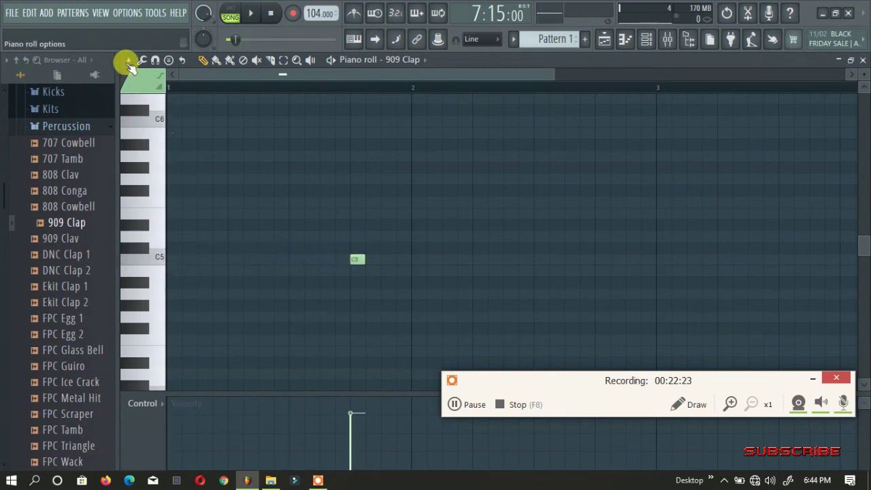
Set the piano roll snap to 1/4 beat, fill the rest of beat 4 with one-step C5 notes and close the piano roll
left_click(155, 61)
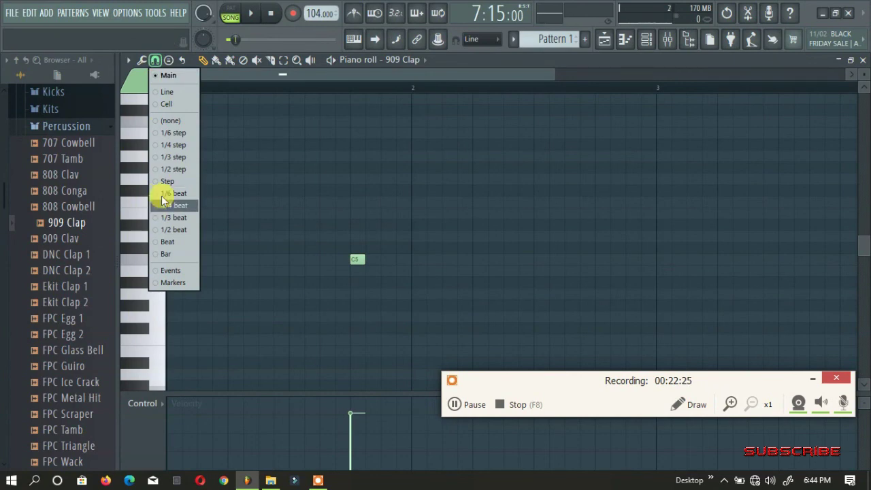
left_click(171, 205)
left_click(369, 258)
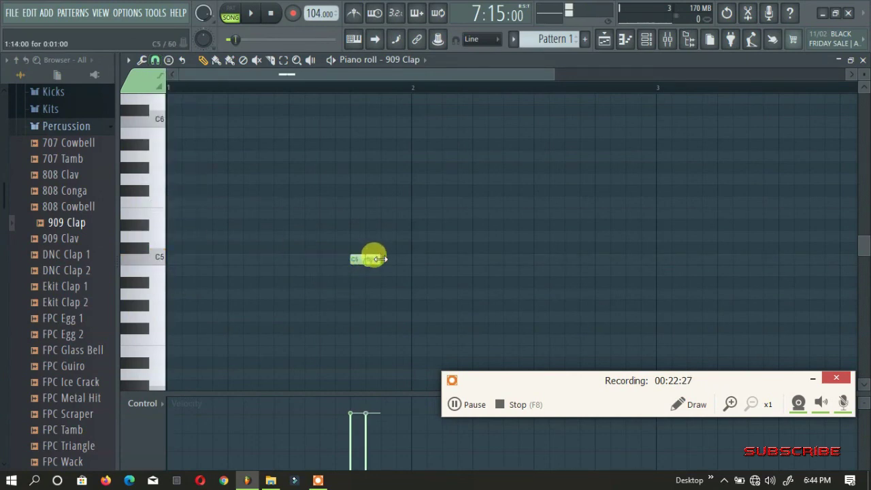
left_click(385, 259)
left_click(861, 59)
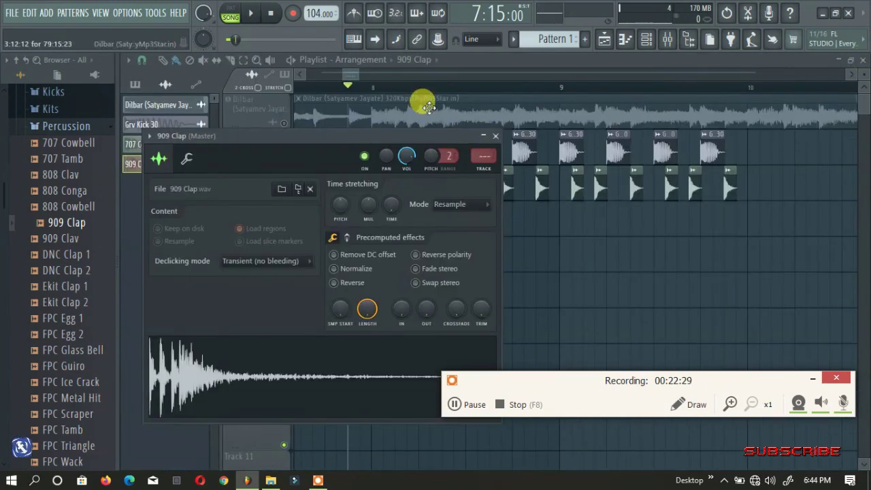
Place Pattern 1 clips on Track 4 at bars 8 and 9 and play the beat
left_click(350, 76)
left_click(554, 39)
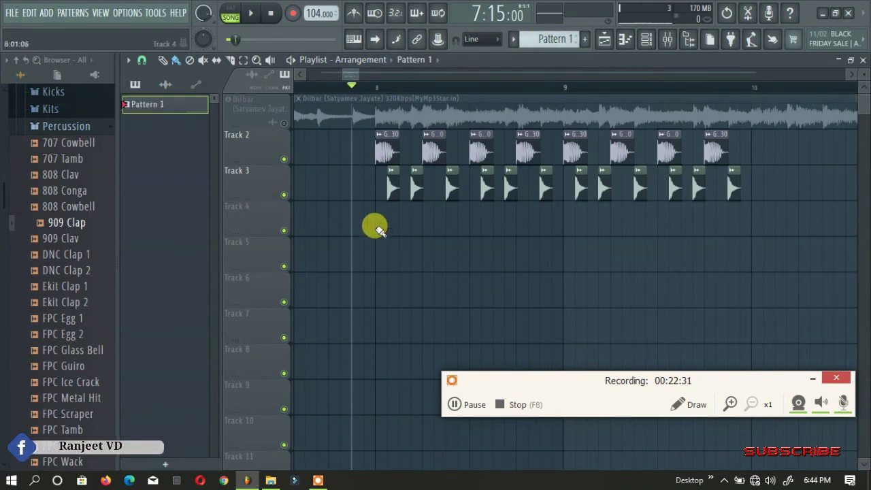
left_click(372, 220)
left_click_drag(539, 220, 699, 210)
key("space")
scroll(400, 93, "down", 3)
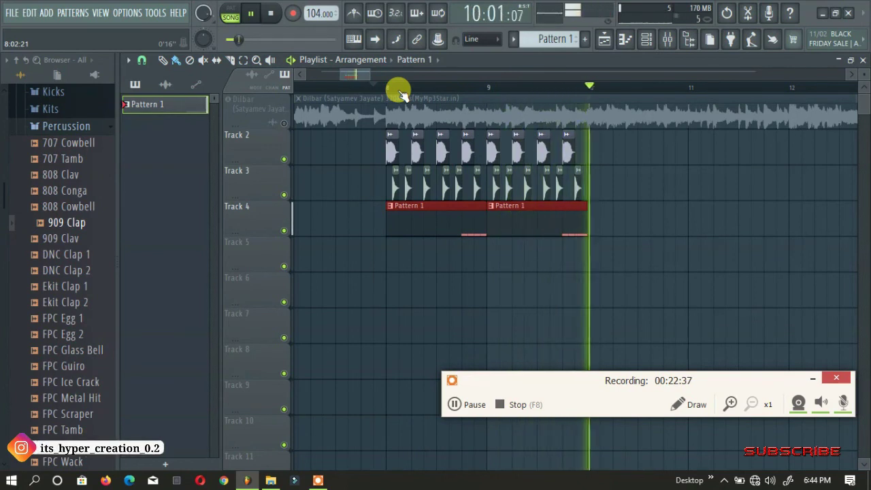
key("space")
Unmute the Dilbar track, listen to the song with the beat from 7:15, and mute the track again
left_click_drag(359, 77, 359, 77)
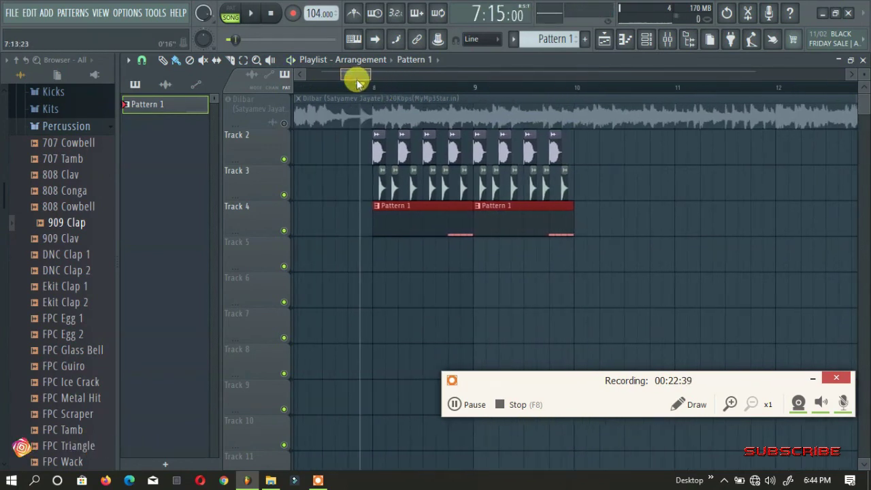
scroll(365, 89, "down", 3)
left_click(285, 123)
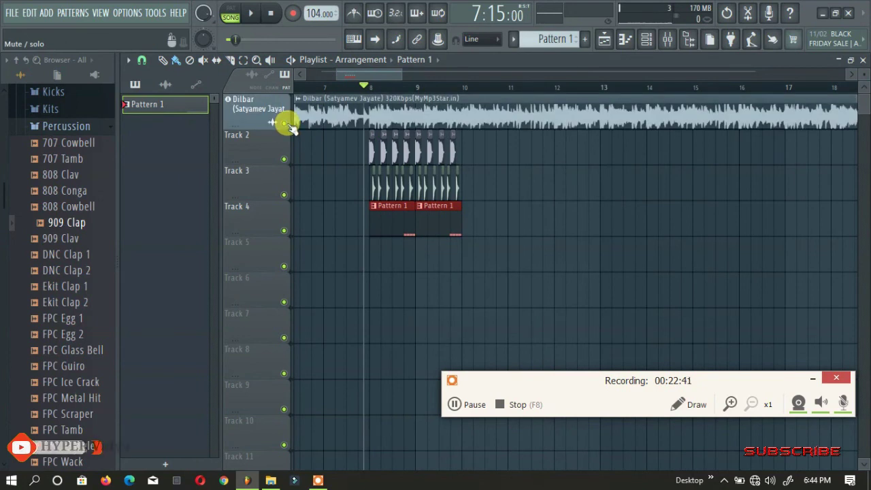
key("space")
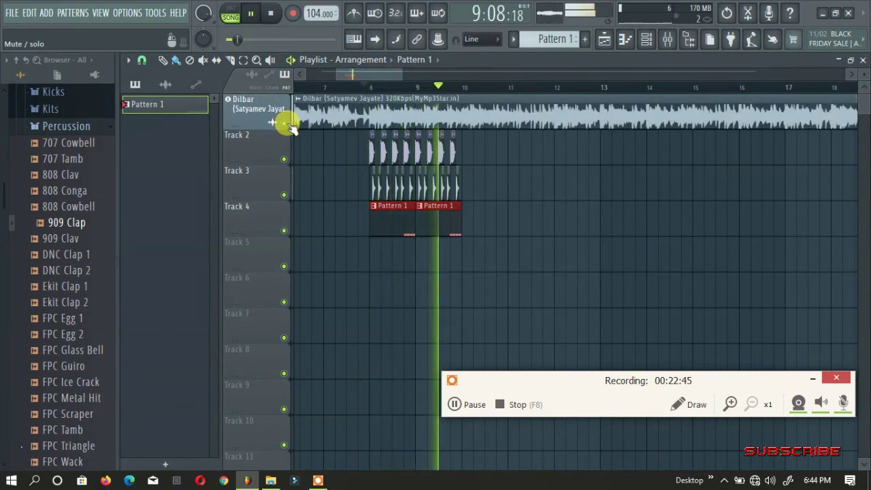
key("space")
left_click(284, 124)
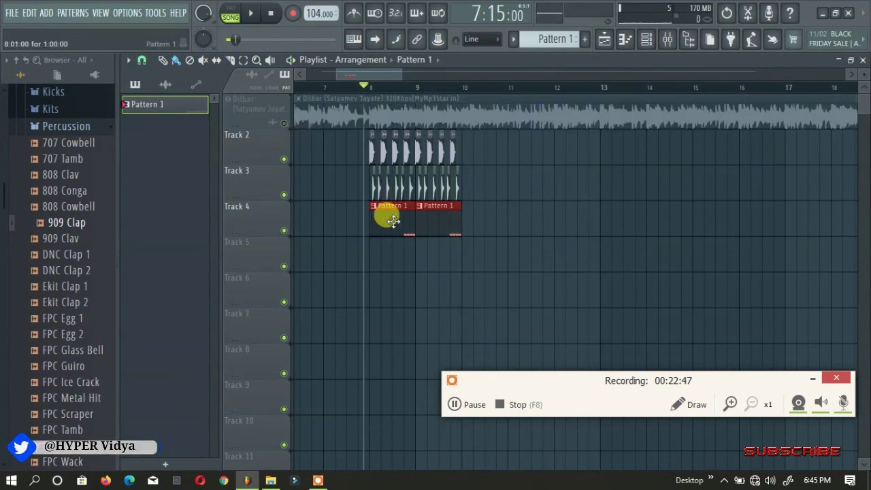
Remove both Pattern 1 clips from Track 4
right_click(391, 224)
right_click(454, 221)
scroll(422, 86, "up", 3)
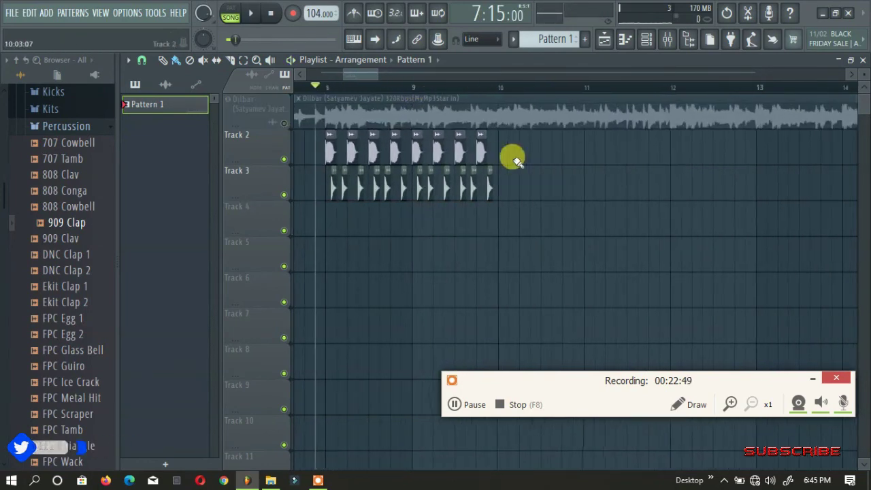
Duplicate the two-bar clip group on Tracks 2 and 3 to bars 10 and 12 while playing the beat
left_click_drag(570, 130, 259, 250)
left_click_drag(467, 145, 639, 144)
left_click_drag(361, 76, 378, 79)
key("space")
scroll(454, 81, "down", 2)
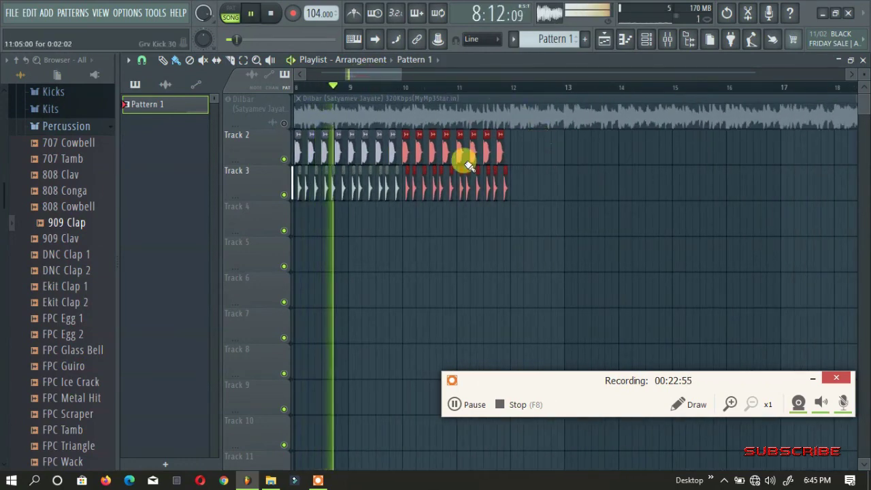
left_click_drag(399, 142, 513, 143)
key("space")
Select all clips on Tracks 2 and 3 from bar 8 to bar 13 and duplicate them starting at bar 14
left_click_drag(400, 76, 384, 81)
left_click_drag(369, 133, 744, 190)
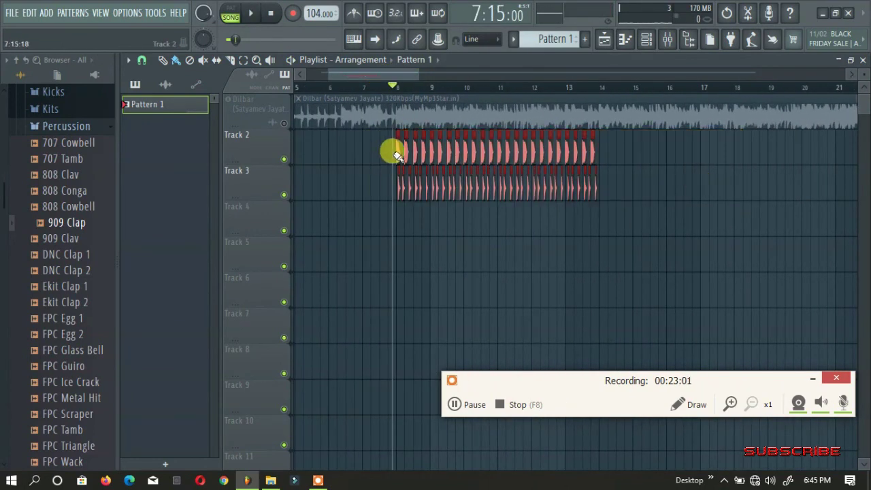
left_click_drag(396, 150, 597, 147)
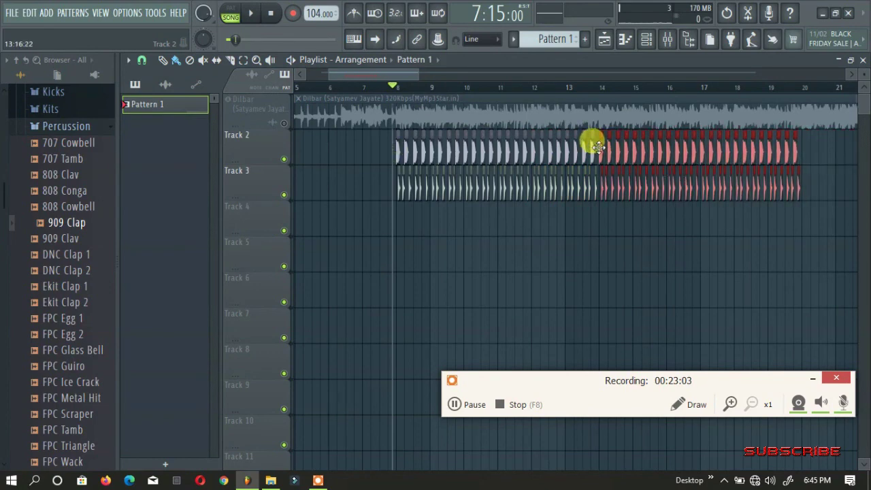
scroll(604, 83, "up", 6)
scroll(601, 83, "down", 3)
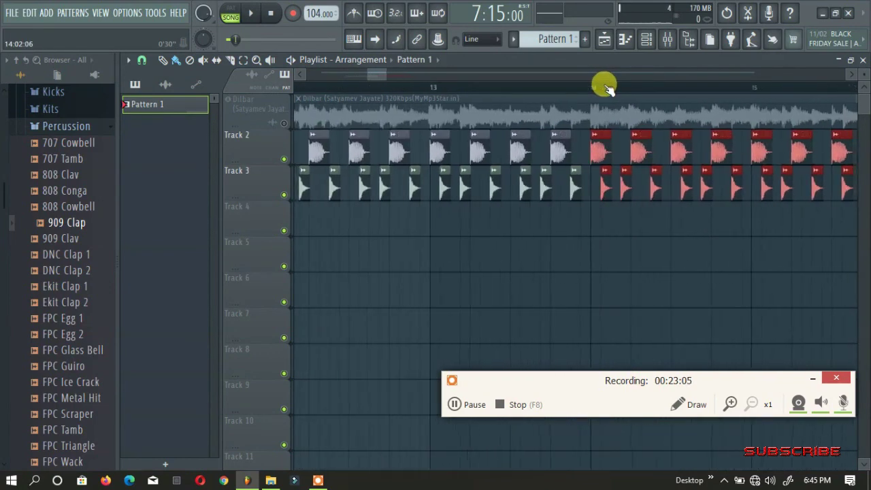
scroll(602, 83, "down", 4)
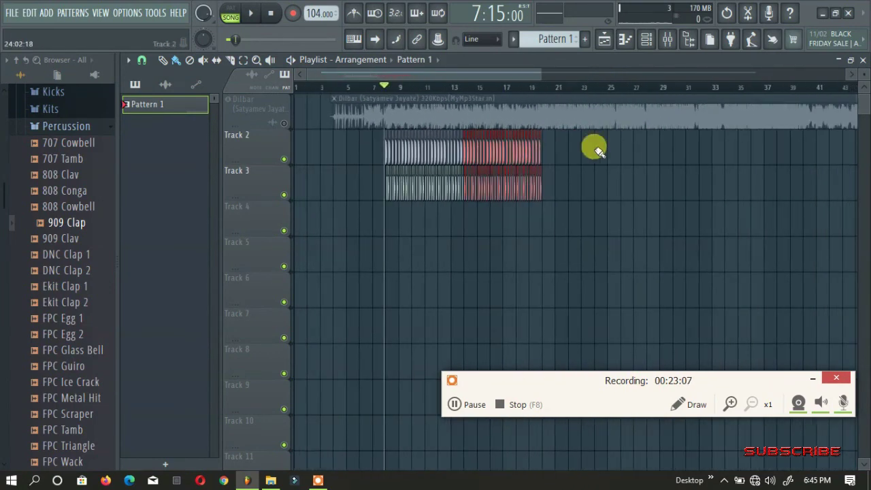
Delete all the beat clips from Tracks 2 and 3, leaving only the Dilbar song clip in the playlist
left_click(585, 145)
left_click_drag(387, 156, 583, 182)
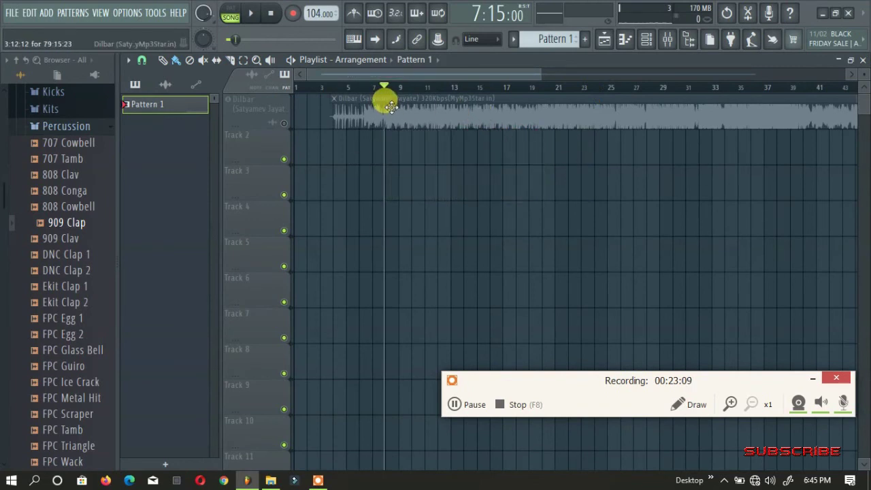
Start a new project without saving changes to untitled.flp, and collapse the browser to widen the playlist
left_click(10, 12)
left_click(15, 29)
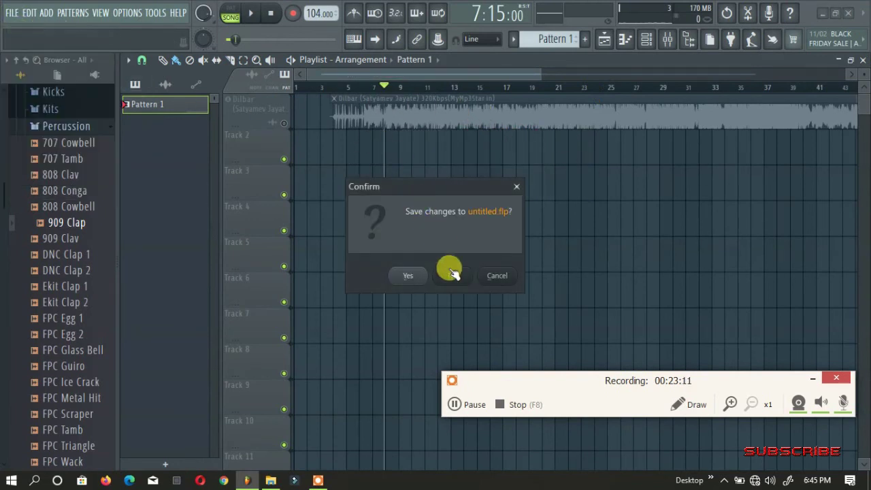
left_click(451, 274)
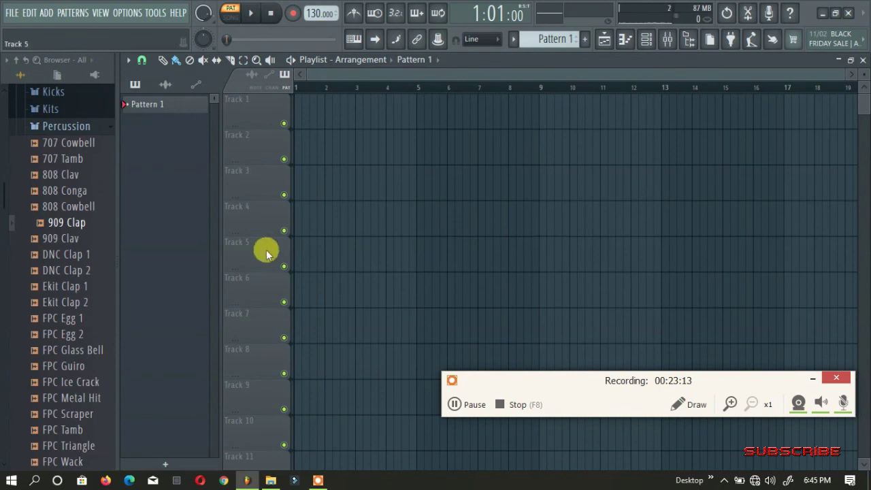
left_click_drag(117, 263, 2, 262)
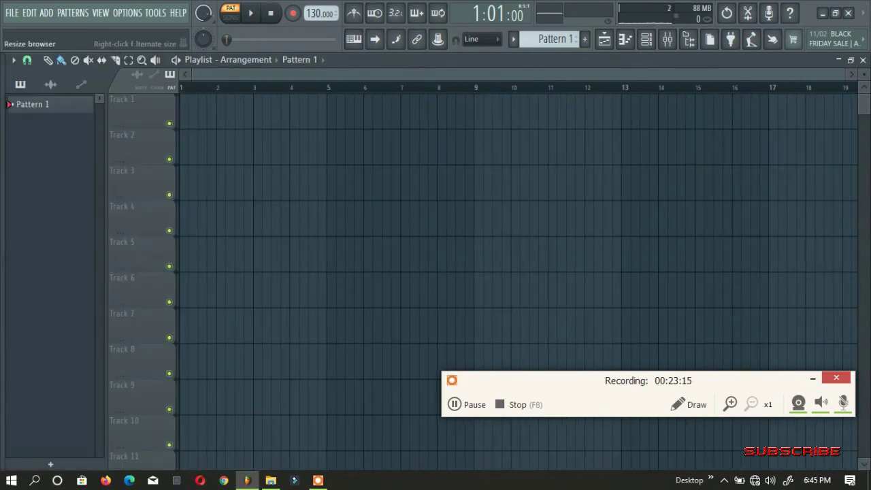